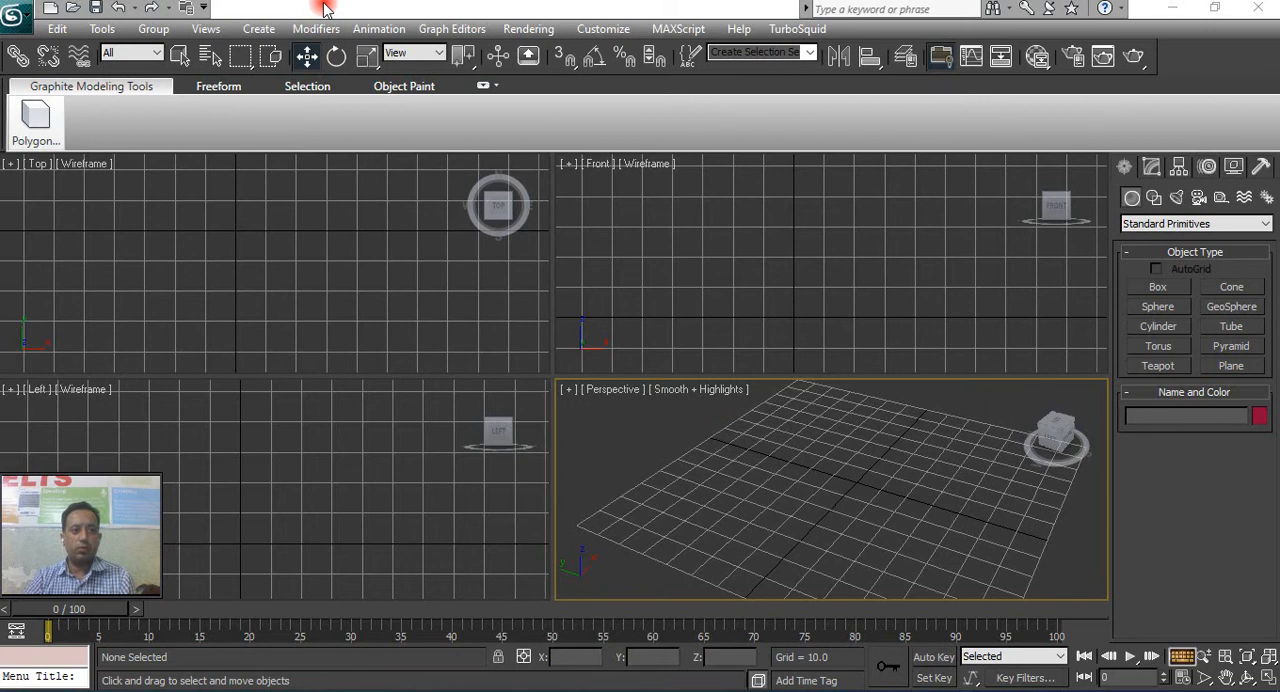
{"action": "left_click", "coordinate": [16, 22]}
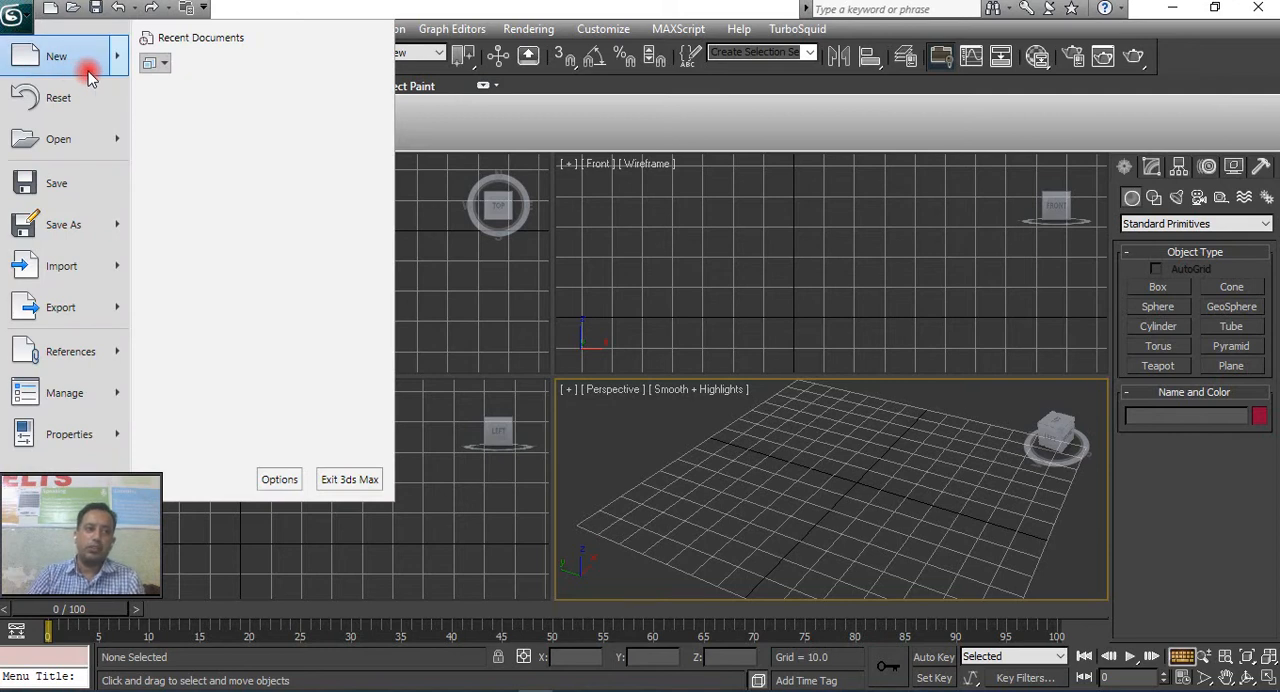
{"action": "mouse_move", "coordinate": [88, 78]}
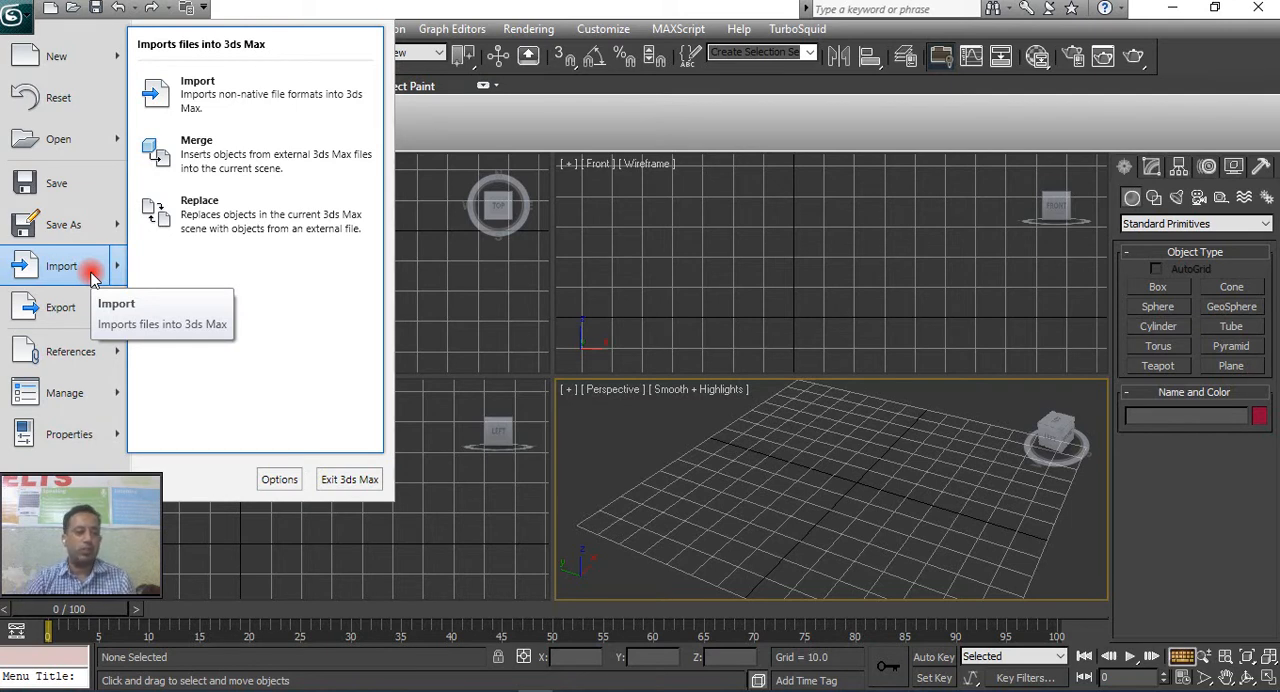
{"action": "mouse_move", "coordinate": [88, 305]}
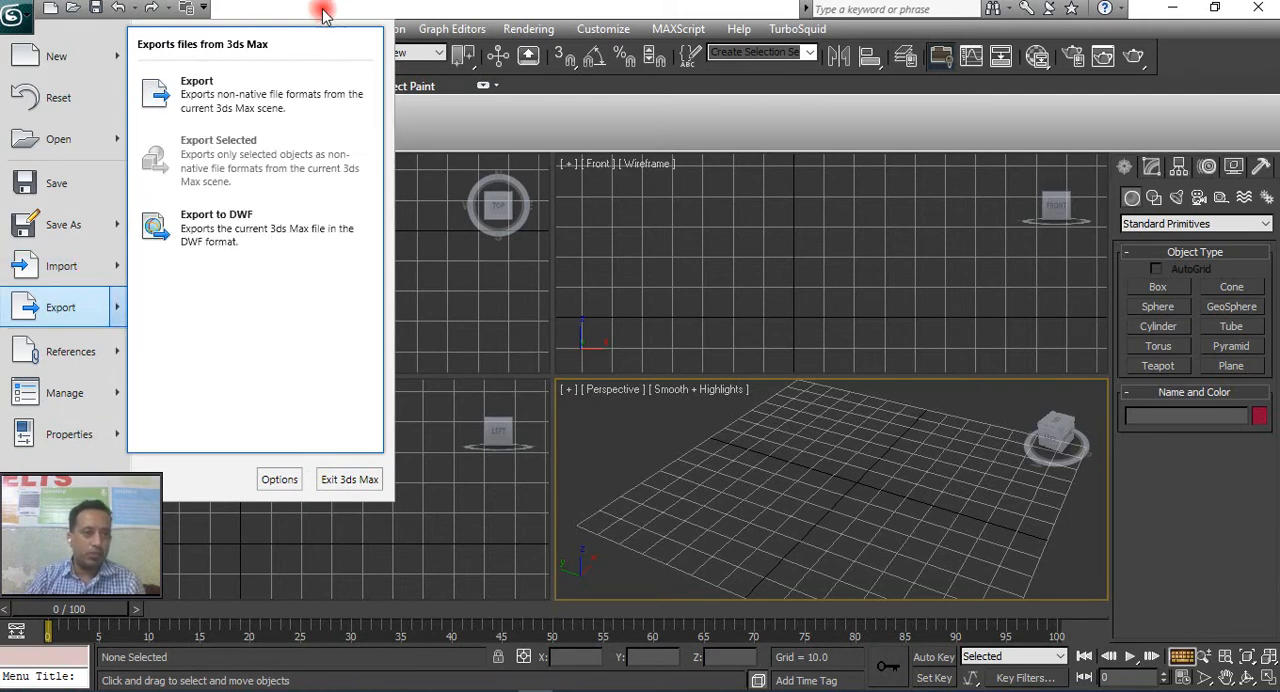
{"action": "left_click", "coordinate": [322, 12]}
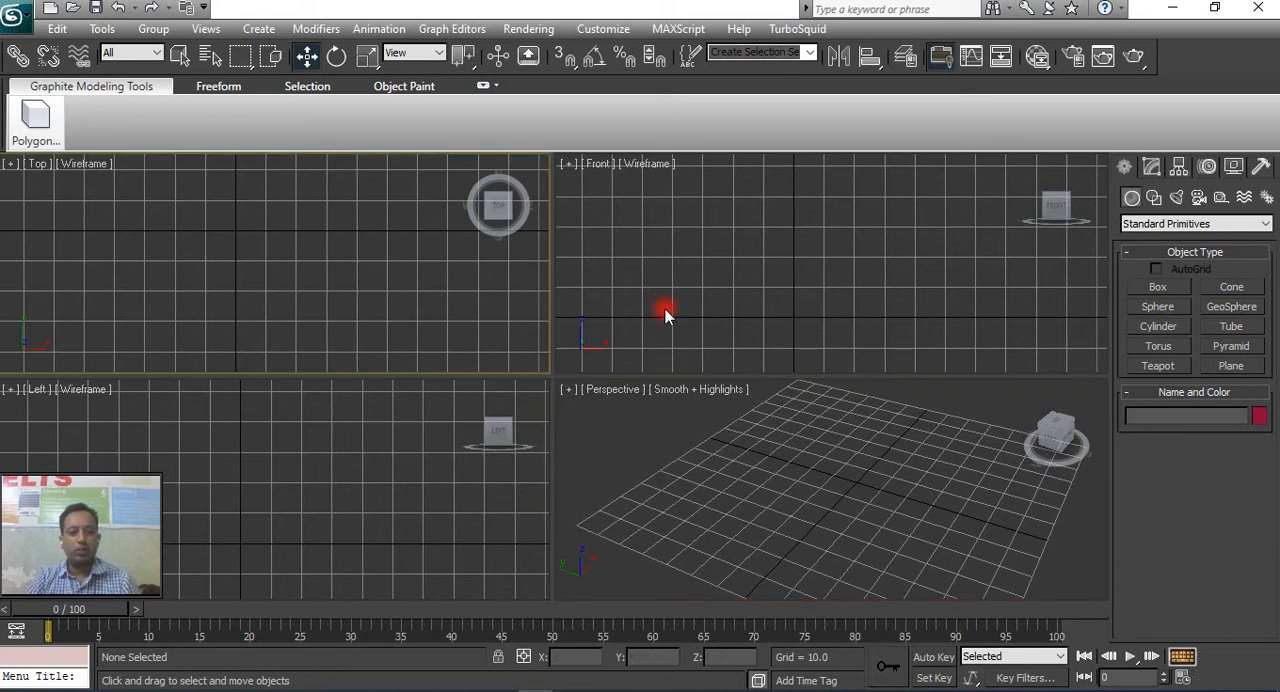
Activate the Top, Front, Left and Perspective viewports in turn, ending with the Perspective viewport active.
{"action": "left_click", "coordinate": [432, 482]}
{"action": "left_click", "coordinate": [600, 477]}
{"action": "left_click", "coordinate": [606, 325]}
{"action": "left_click", "coordinate": [460, 331]}
{"action": "left_click", "coordinate": [459, 445]}
{"action": "left_click", "coordinate": [599, 468]}
{"action": "left_click", "coordinate": [562, 307]}
{"action": "left_click", "coordinate": [483, 304]}
{"action": "left_click", "coordinate": [500, 469]}
{"action": "left_click", "coordinate": [597, 471]}
{"action": "left_click", "coordinate": [627, 285]}
{"action": "left_click", "coordinate": [463, 281]}
{"action": "left_click", "coordinate": [456, 443]}
{"action": "left_click", "coordinate": [598, 466]}
{"action": "left_click", "coordinate": [606, 297]}
{"action": "left_click", "coordinate": [460, 292]}
{"action": "left_click", "coordinate": [500, 468]}
{"action": "left_click", "coordinate": [599, 455]}
{"action": "left_click", "coordinate": [620, 284]}
{"action": "left_click", "coordinate": [449, 291]}
{"action": "left_click", "coordinate": [497, 452]}
{"action": "left_click", "coordinate": [599, 446]}
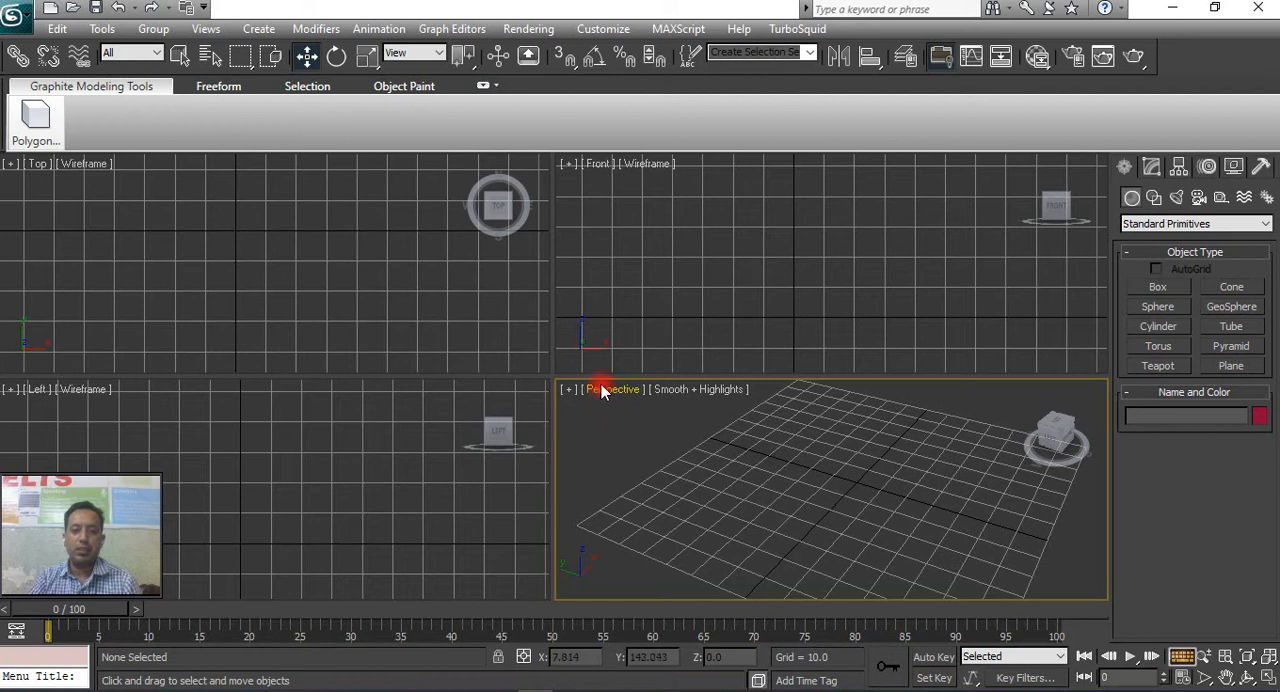
{"action": "left_click", "coordinate": [431, 269]}
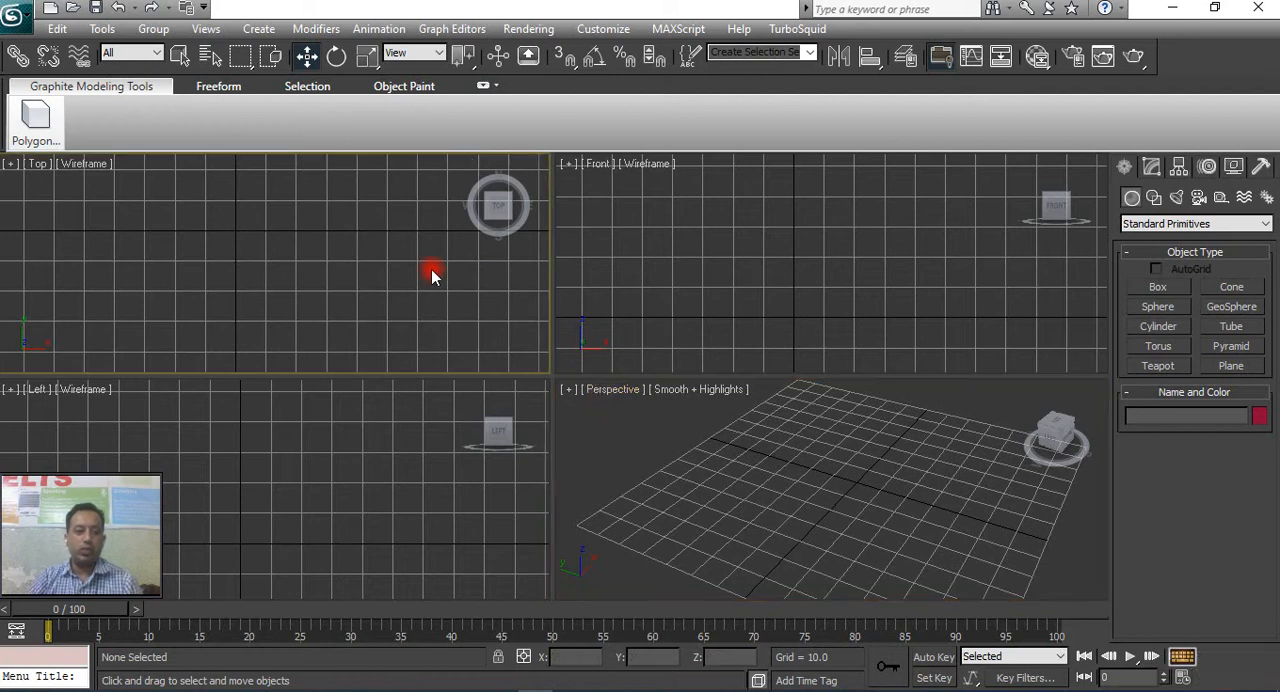
{"action": "left_click", "coordinate": [493, 465]}
{"action": "left_click", "coordinate": [1063, 222]}
{"action": "left_click", "coordinate": [969, 478]}
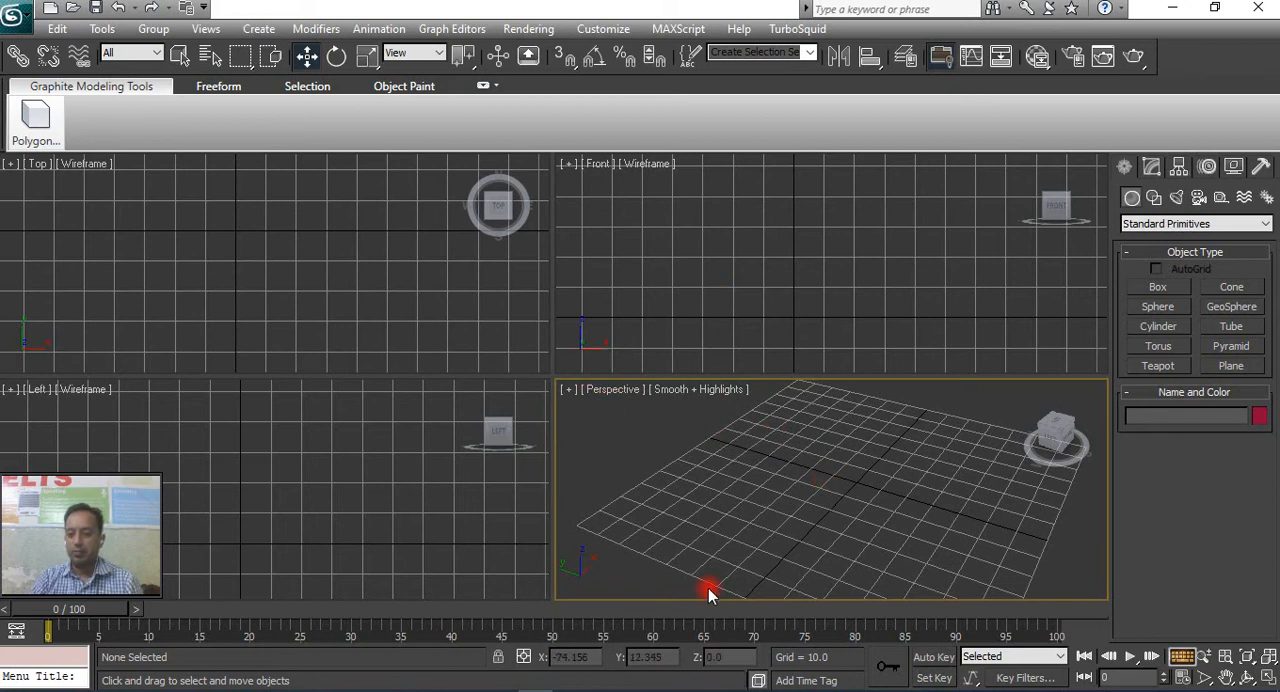
{"action": "left_click", "coordinate": [758, 322]}
{"action": "left_click", "coordinate": [391, 317]}
{"action": "left_click", "coordinate": [417, 486]}
{"action": "left_click", "coordinate": [603, 487]}
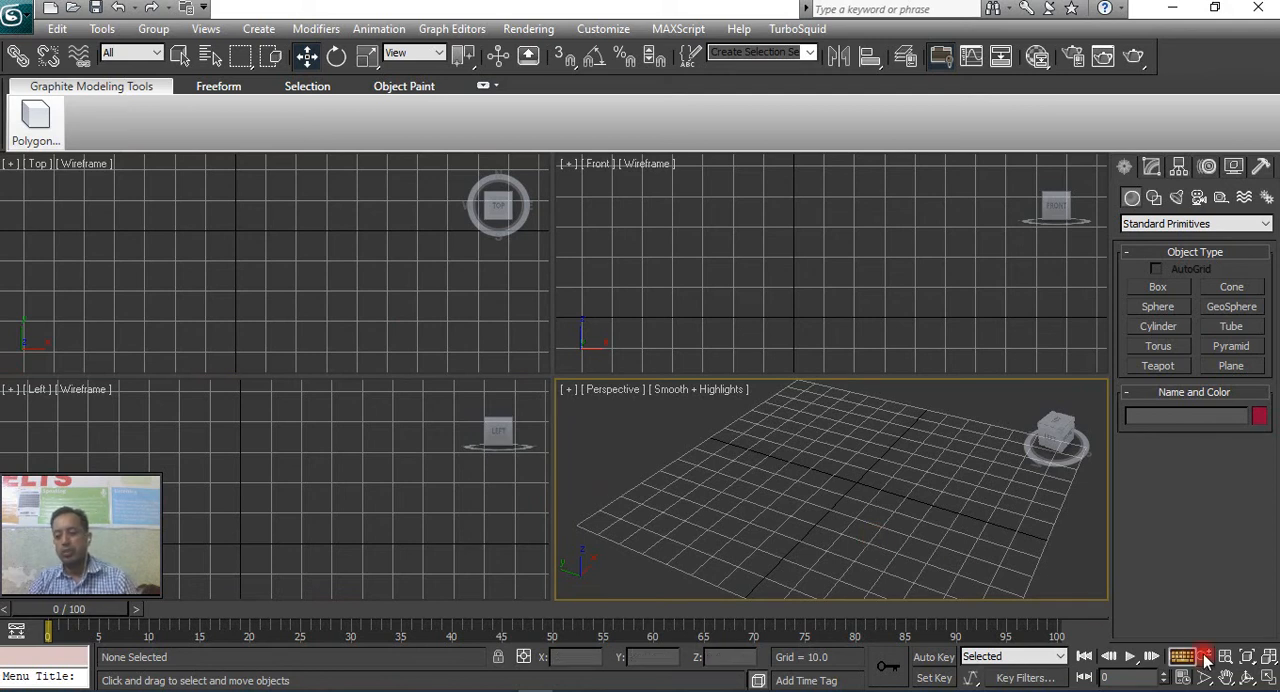
Toggle the Perspective viewport between maximized and the four-view layout several times, ending in the four-view layout.
{"action": "left_click", "coordinate": [1268, 678]}
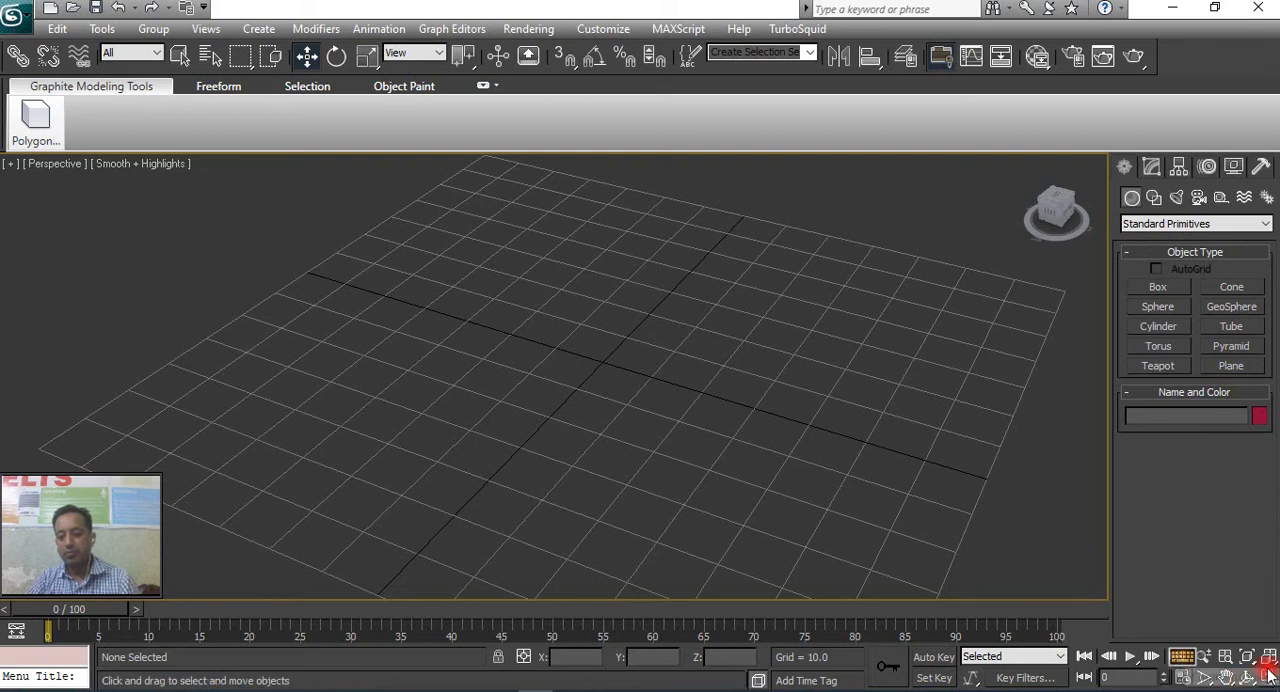
{"action": "left_click", "coordinate": [1268, 679]}
{"action": "key", "text": "alt+w"}
{"action": "key", "text": "alt+w"}
{"action": "left_click", "coordinate": [1190, 661]}
{"action": "key", "text": "alt+w"}
{"action": "key", "text": "alt+w"}
{"action": "key", "text": "alt+w"}
{"action": "key", "text": "alt+w"}
{"action": "key", "text": "alt+w"}
{"action": "key", "text": "alt+w"}
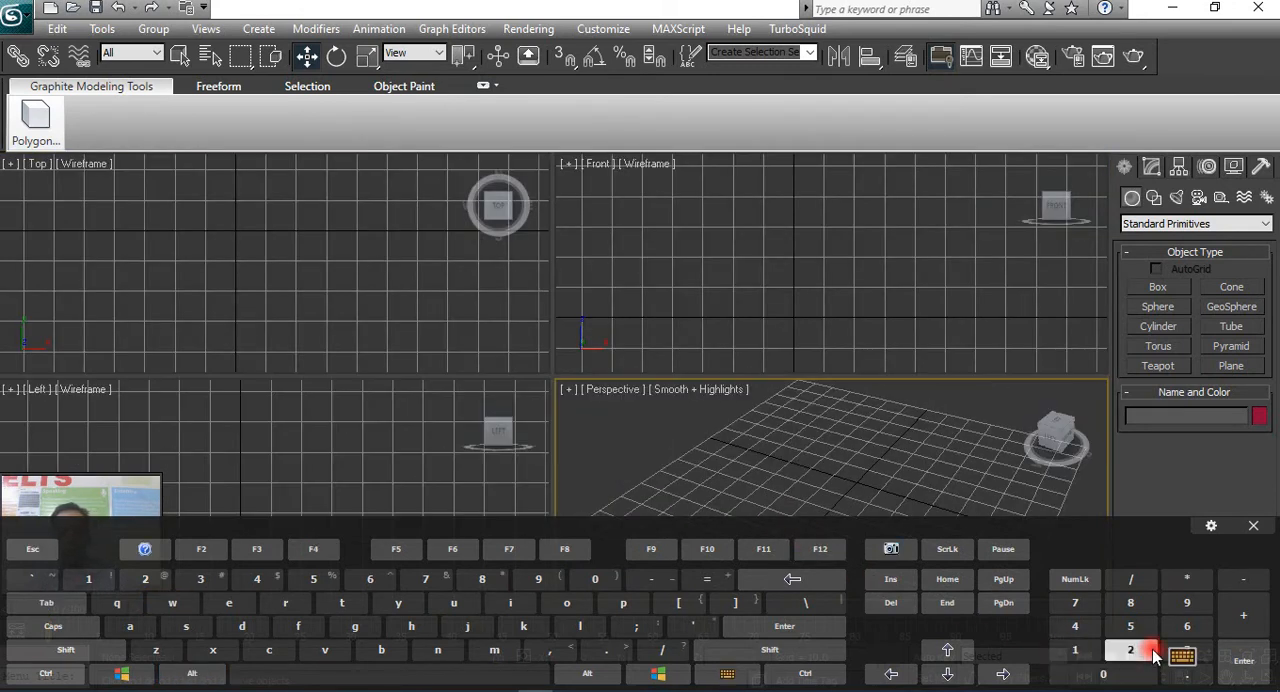
{"action": "left_click", "coordinate": [1183, 658]}
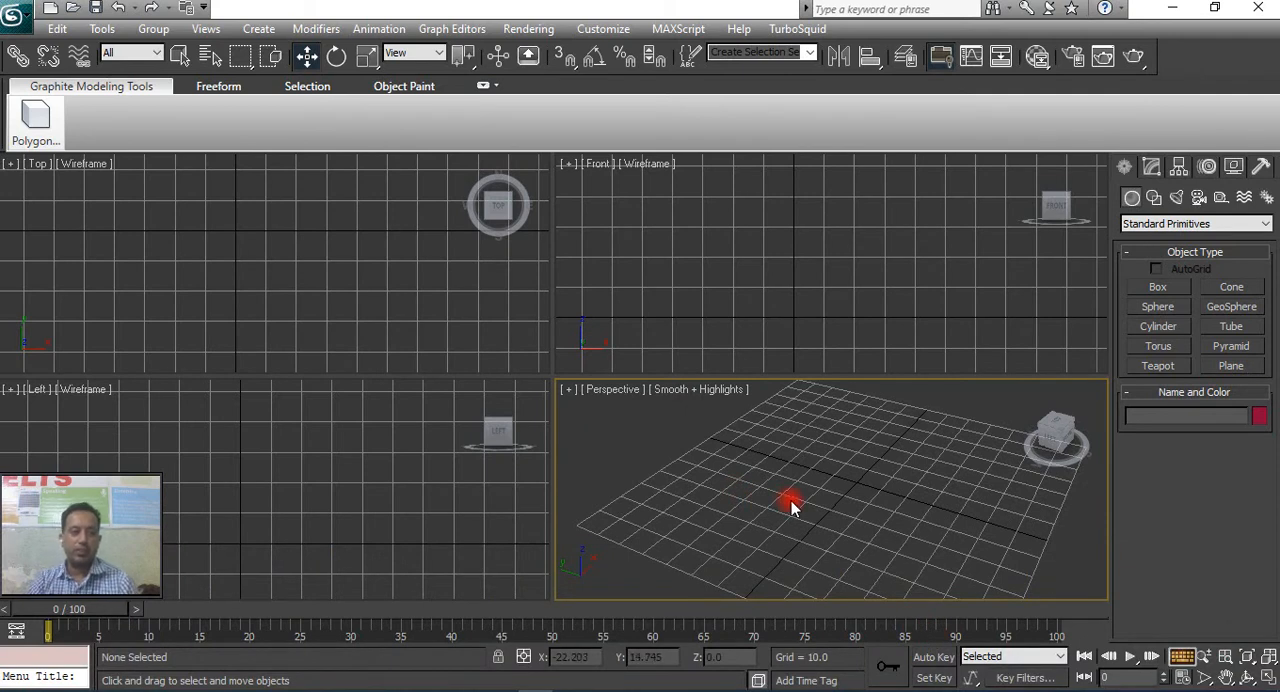
Create a box about 43 long, 45 wide and 27 high on the grid in the Perspective viewport.
{"action": "middle_click_drag", "start_coordinate": [758, 503], "coordinate": [767, 495], "text": "alt"}
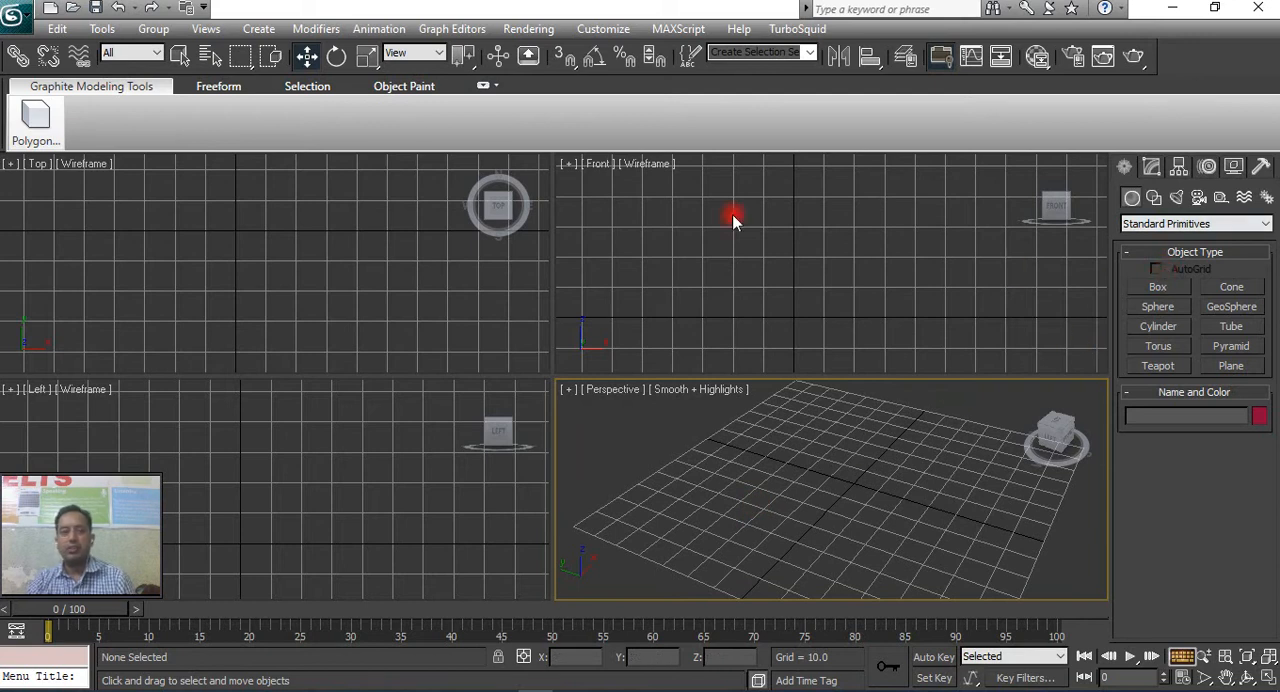
{"action": "left_click", "coordinate": [1158, 289]}
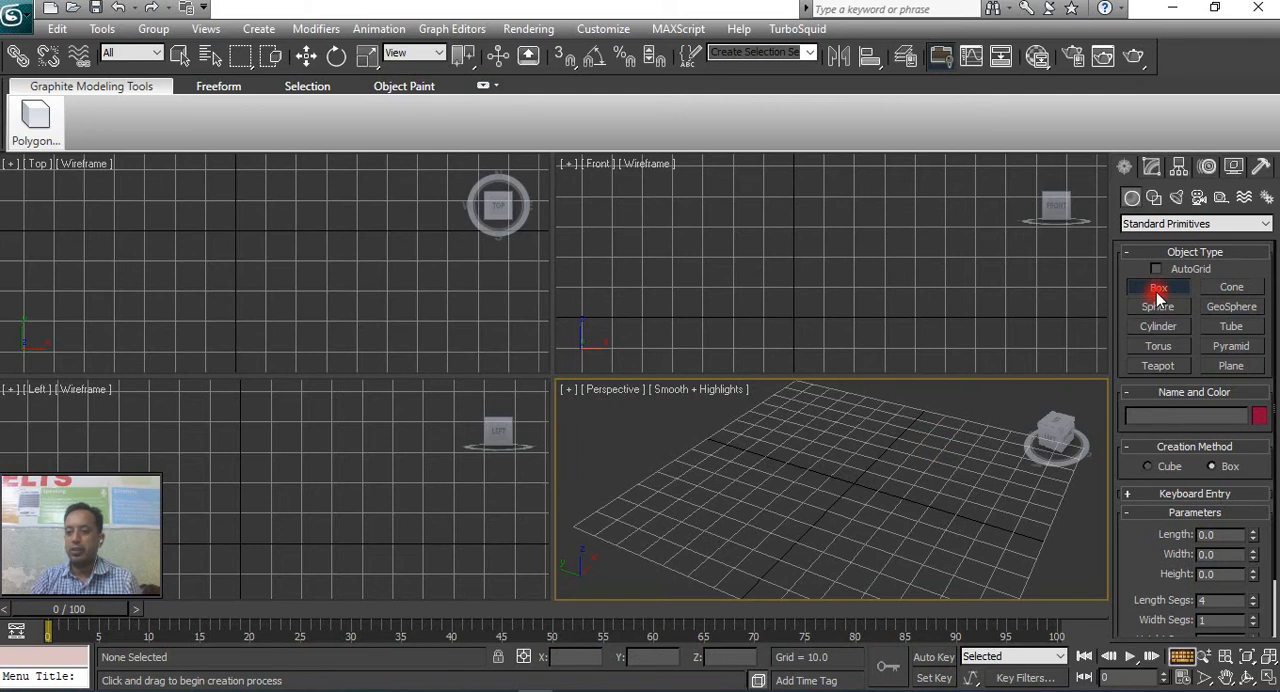
{"action": "left_click_drag", "start_coordinate": [810, 490], "coordinate": [966, 457]}
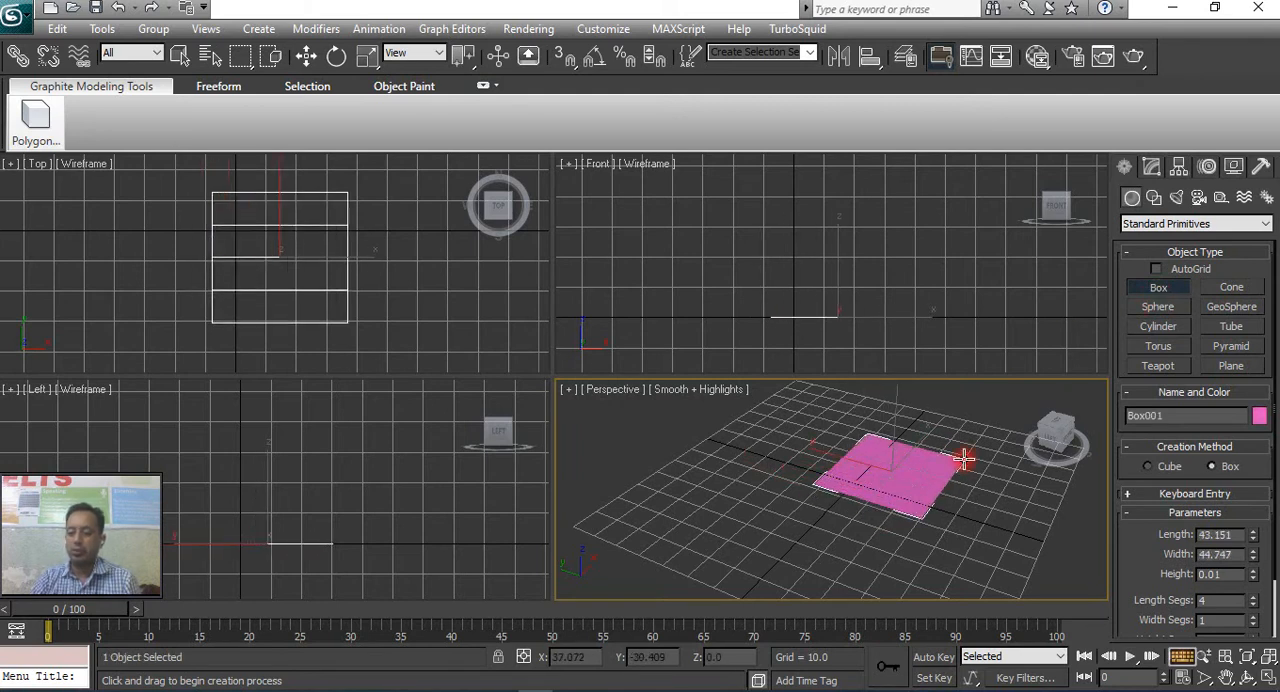
{"action": "left_click", "coordinate": [966, 387]}
{"action": "middle_click_drag", "start_coordinate": [946, 454], "coordinate": [843, 452]}
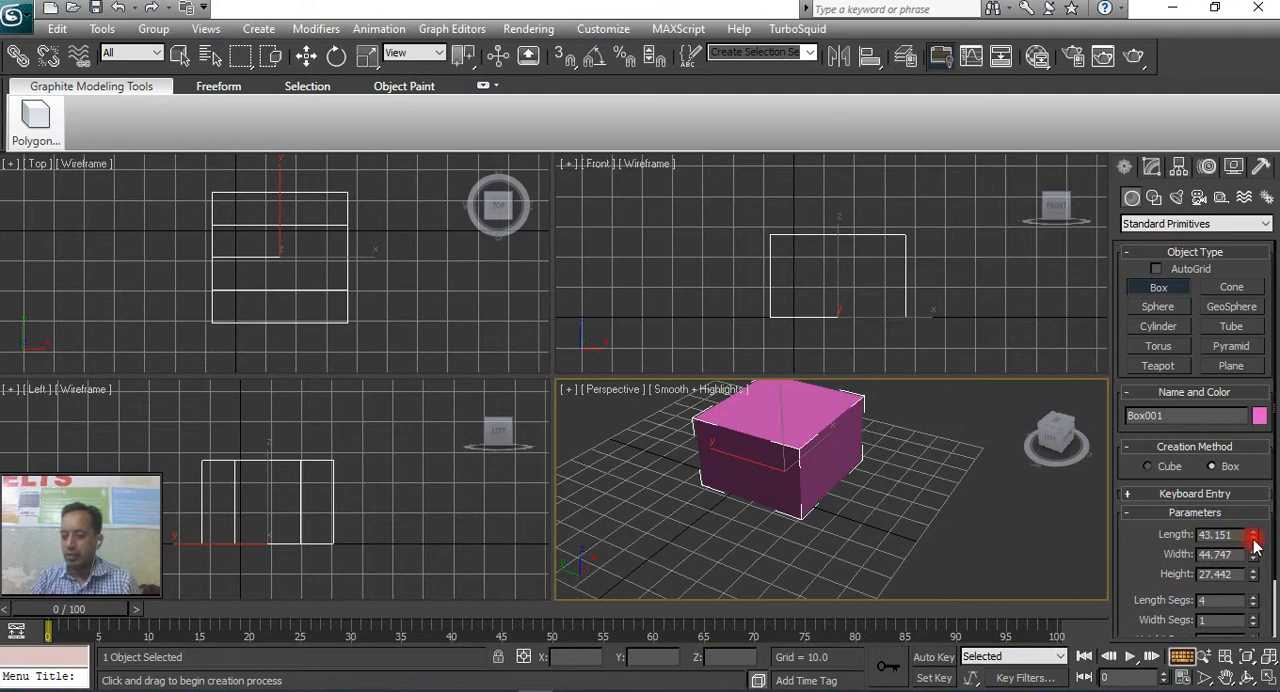
Set the box's length to 28.911, width to 29.533, height to 23.326 and length segments to 5.
{"action": "left_click_drag", "start_coordinate": [1250, 543], "coordinate": [1250, 585]}
{"action": "left_click", "coordinate": [1254, 597]}
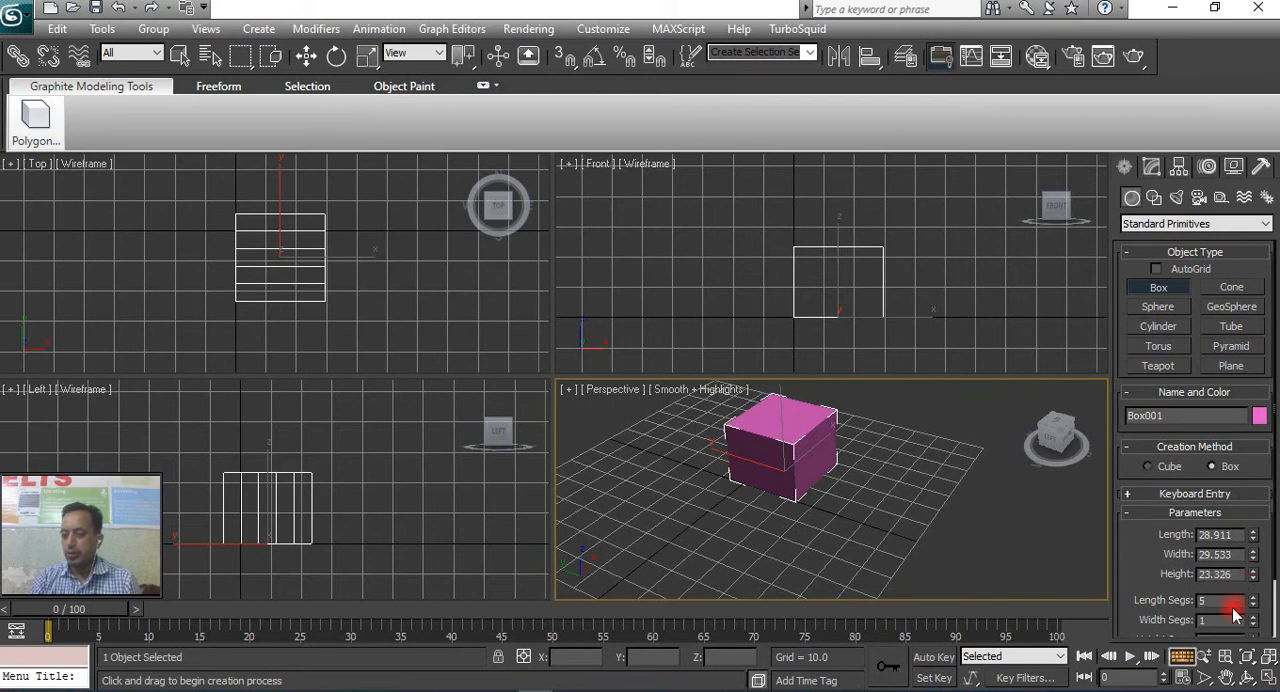
{"action": "left_click_drag", "start_coordinate": [1145, 580], "coordinate": [1154, 455]}
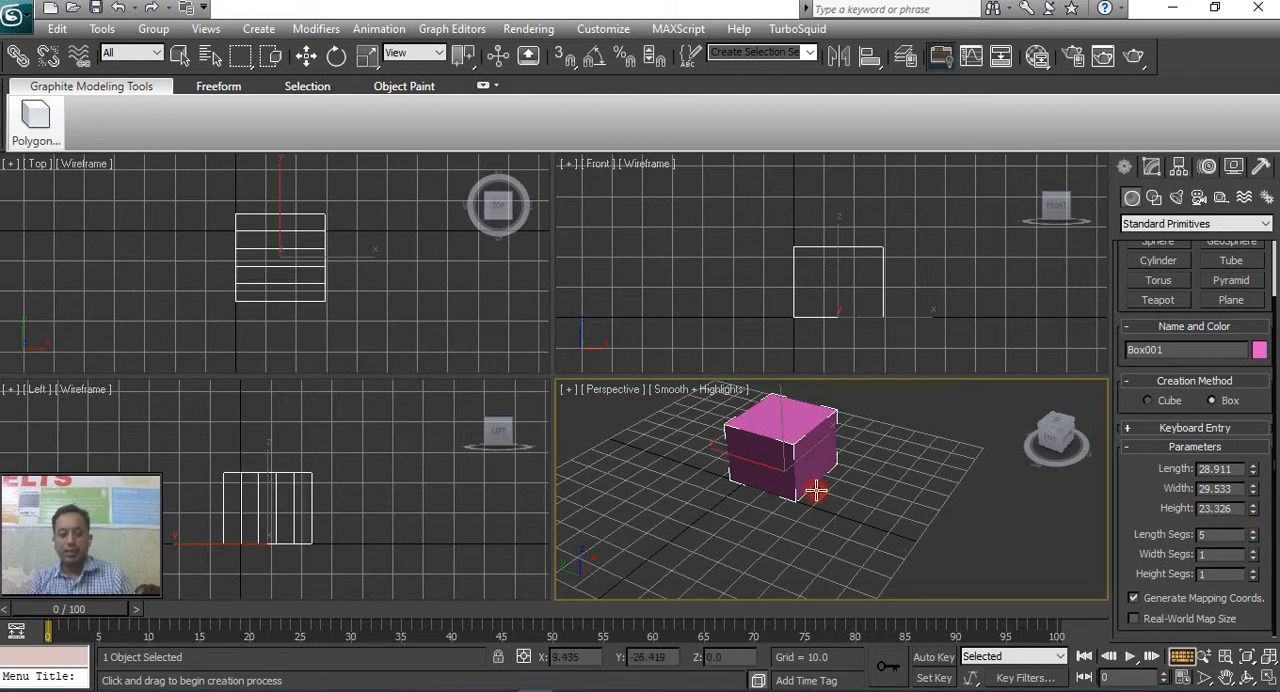
Toggle the Perspective viewport between wireframe and shaded display several times, ending in shaded display.
{"action": "left_click", "coordinate": [1181, 656]}
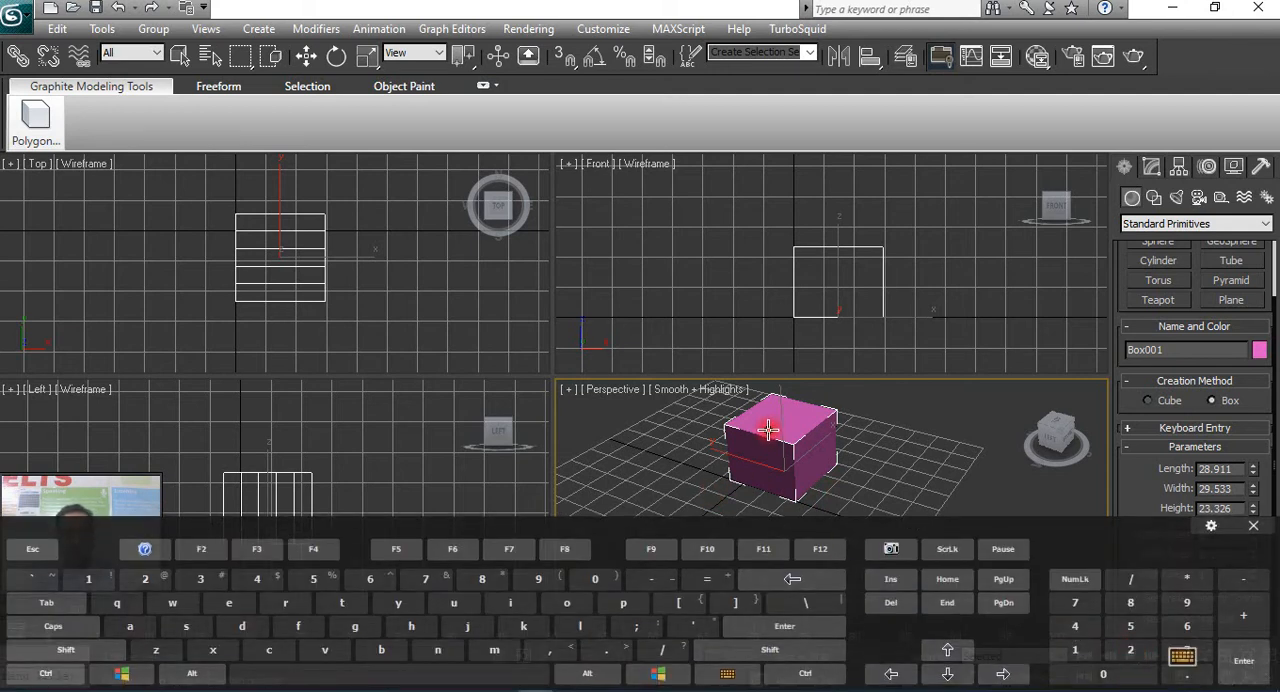
{"action": "key", "text": "F3"}
{"action": "key", "text": "F3"}
{"action": "key", "text": "F3"}
{"action": "key", "text": "F3"}
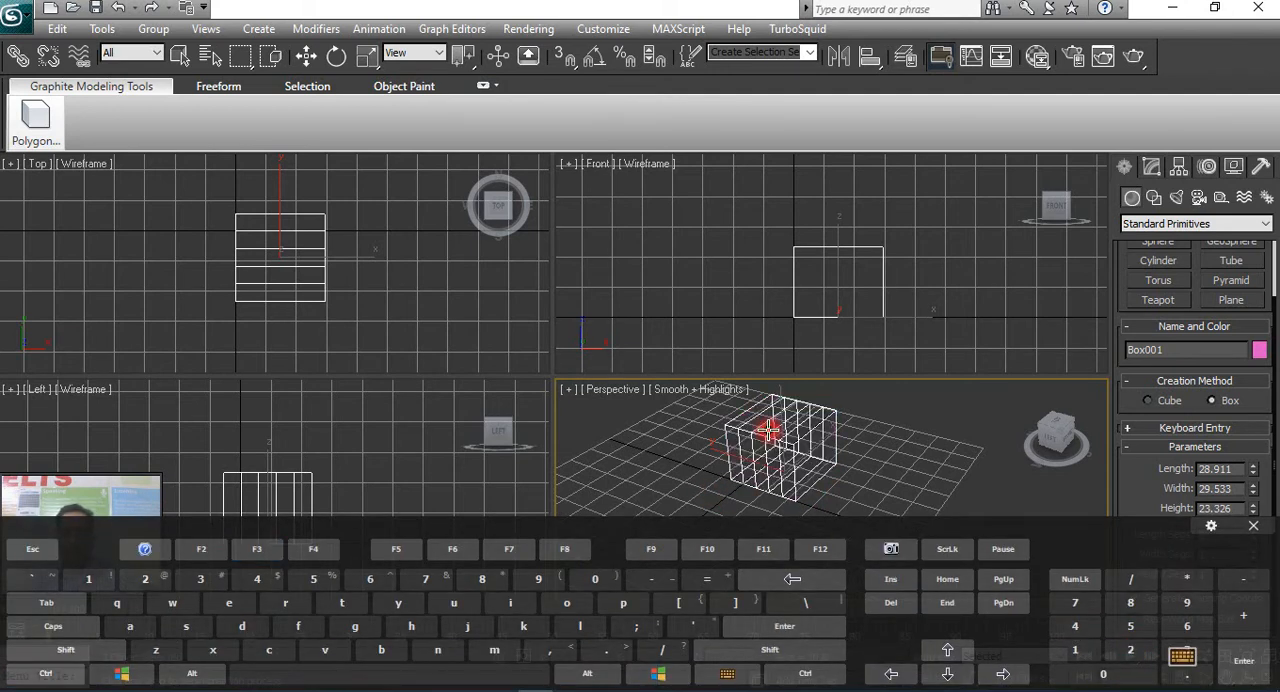
{"action": "key", "text": "F3"}
{"action": "key", "text": "F3"}
{"action": "key", "text": "F3"}
{"action": "key", "text": "F3"}
{"action": "key", "text": "F3"}
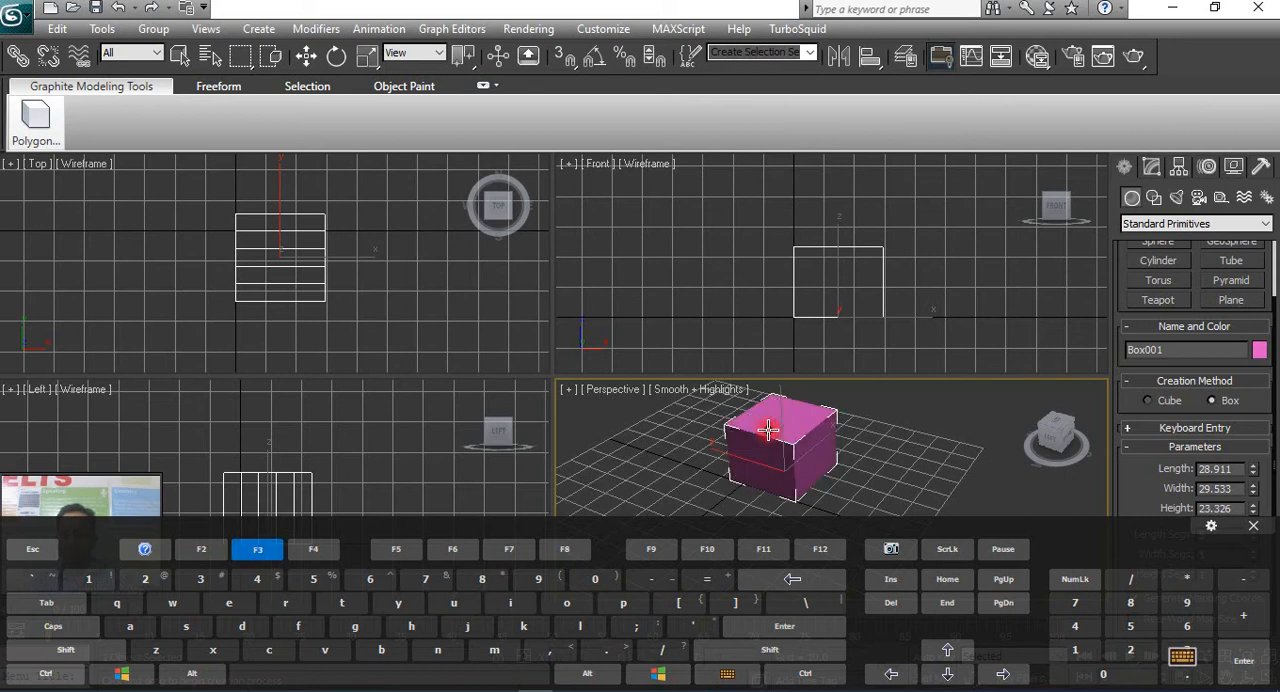
{"action": "key", "text": "F3"}
Toggle edged faces for the shaded box in the Perspective viewport, leaving them turned on.
{"action": "key", "text": "F4"}
{"action": "key", "text": "F4"}
{"action": "key", "text": "F4"}
{"action": "key", "text": "F4"}
{"action": "key", "text": "F4"}
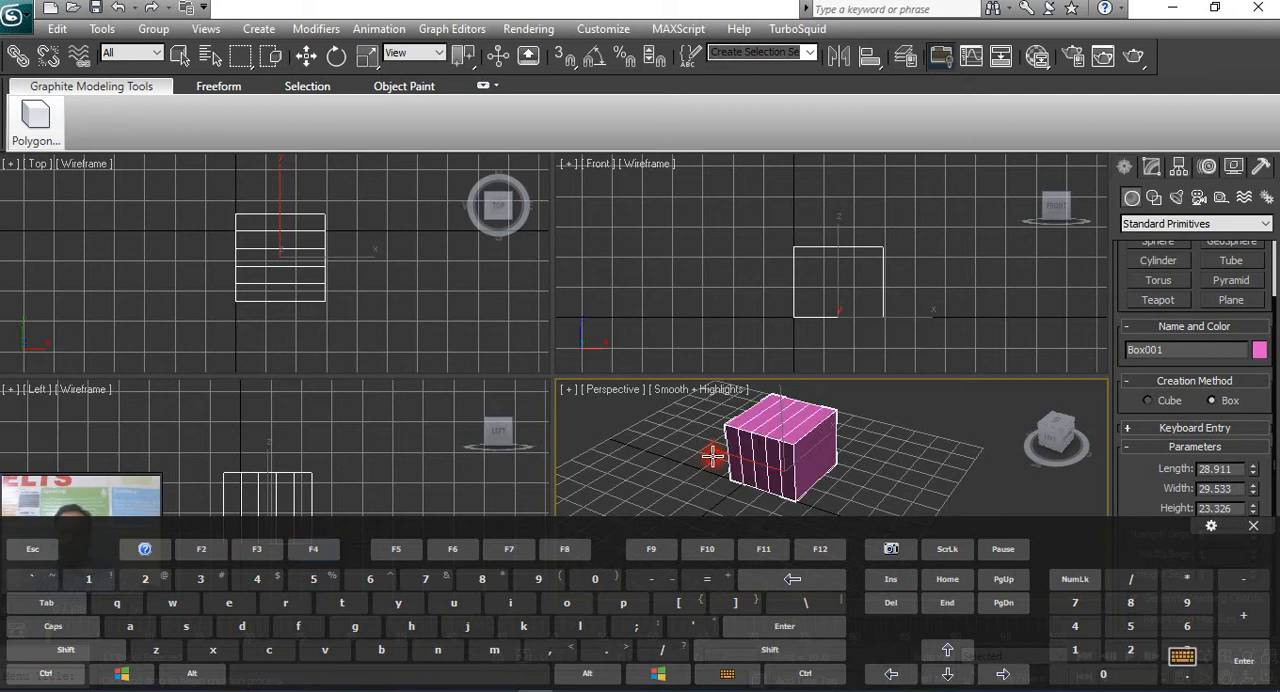
{"action": "key", "text": "F4"}
{"action": "key", "text": "F4"}
{"action": "left_click", "coordinate": [1181, 662]}
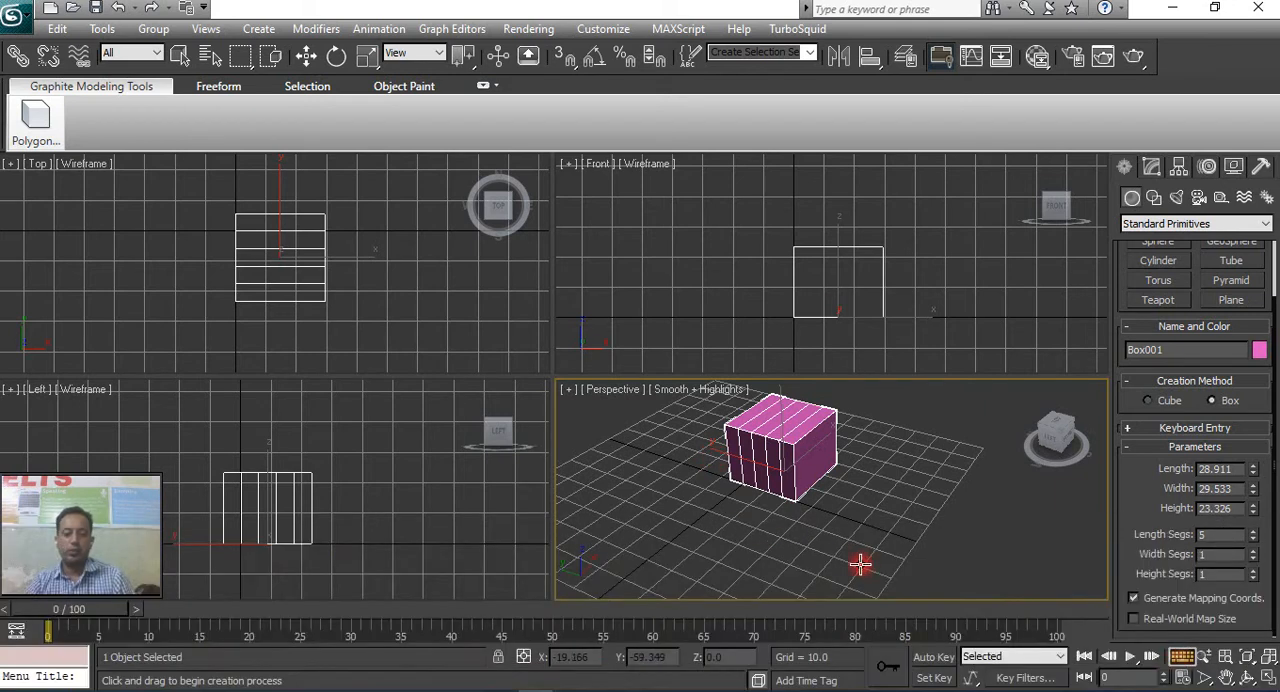
Pan and orbit the Perspective view to examine the box from several sides, using the Orbit tool as well.
{"action": "middle_click_drag", "start_coordinate": [834, 500], "coordinate": [873, 542]}
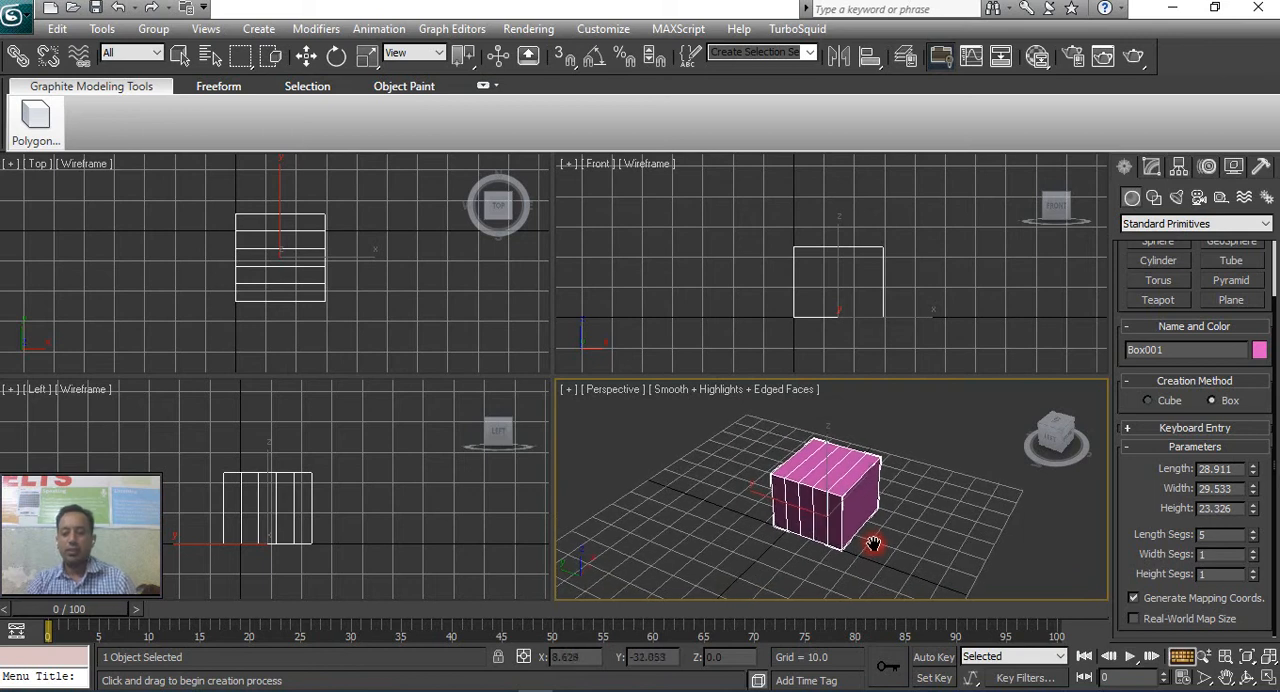
{"action": "middle_click_drag", "start_coordinate": [871, 537], "coordinate": [822, 540], "text": "alt"}
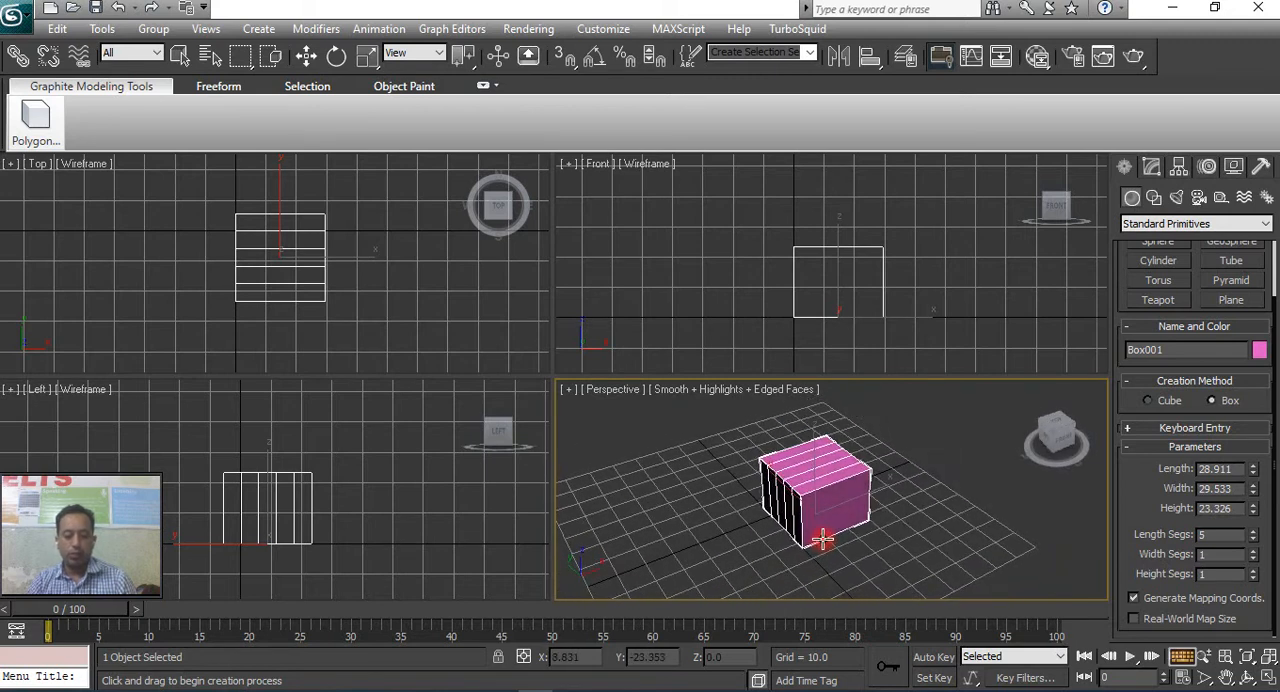
{"action": "key", "text": "alt"}
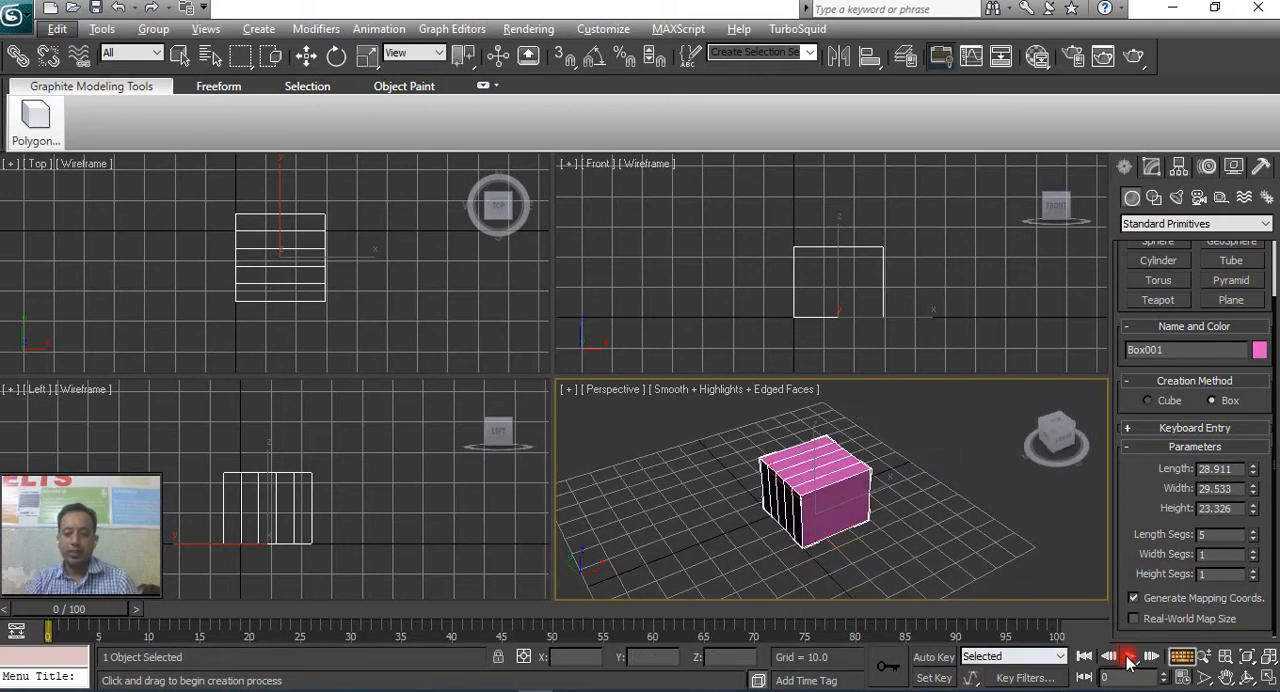
{"action": "left_click", "coordinate": [1183, 657]}
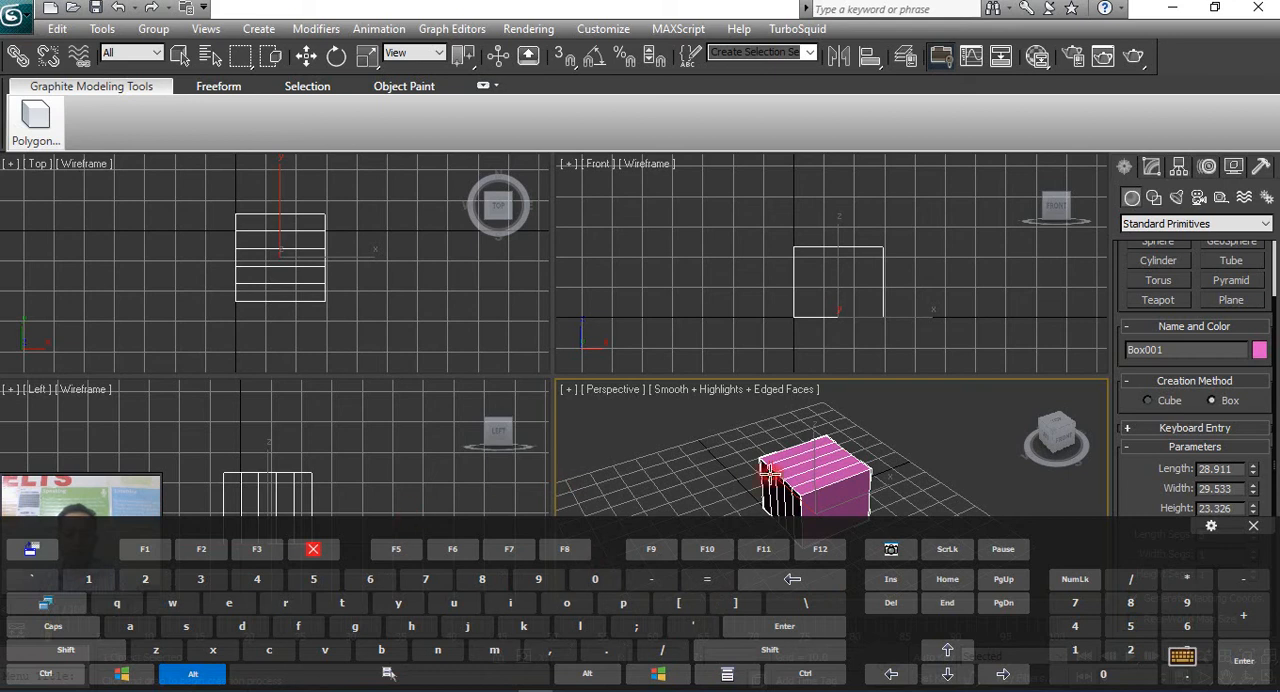
{"action": "middle_click_drag", "start_coordinate": [797, 479], "coordinate": [1103, 513], "text": "alt"}
{"action": "left_click", "coordinate": [1186, 662]}
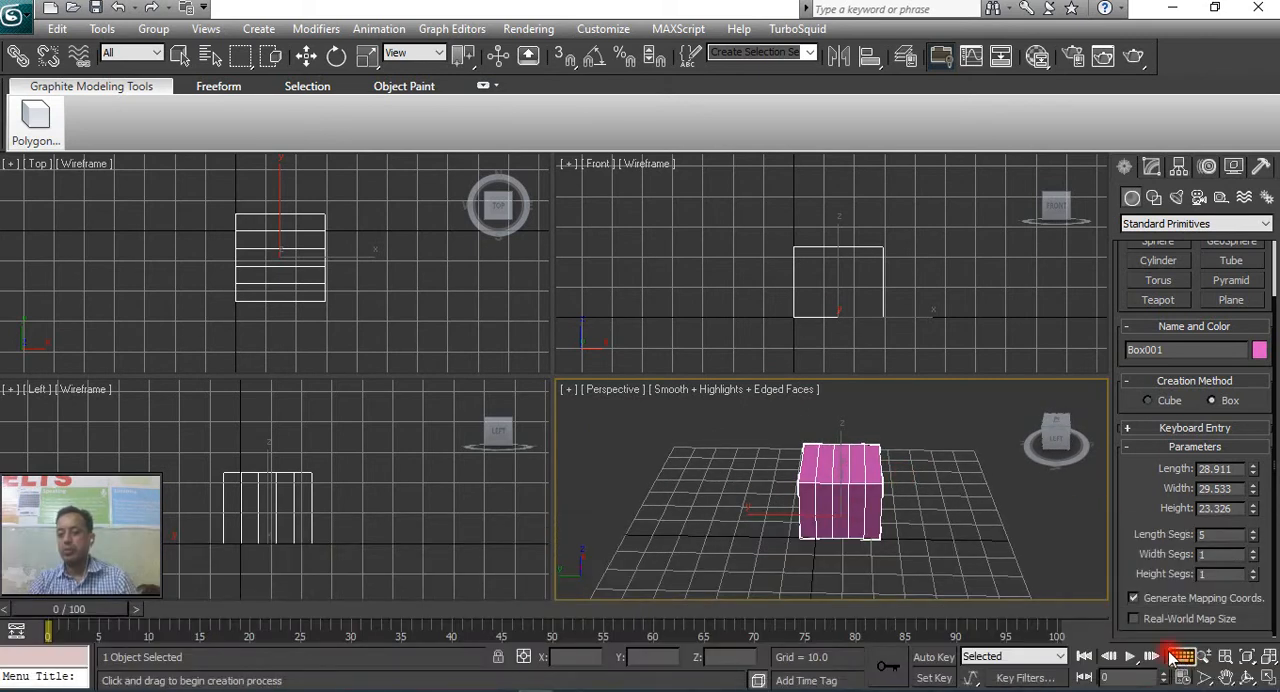
{"action": "left_click", "coordinate": [1245, 678]}
{"action": "mouse_move", "coordinate": [871, 514]}
{"action": "left_mouse_down"}
{"action": "mouse_move", "coordinate": [744, 522]}
{"action": "mouse_move", "coordinate": [900, 480]}
{"action": "mouse_move", "coordinate": [723, 491]}
{"action": "mouse_move", "coordinate": [876, 505]}
{"action": "mouse_move", "coordinate": [749, 520]}
{"action": "mouse_move", "coordinate": [926, 514]}
{"action": "mouse_move", "coordinate": [890, 525]}
{"action": "left_mouse_up"}
{"action": "left_click_drag", "start_coordinate": [1051, 467], "coordinate": [945, 541]}
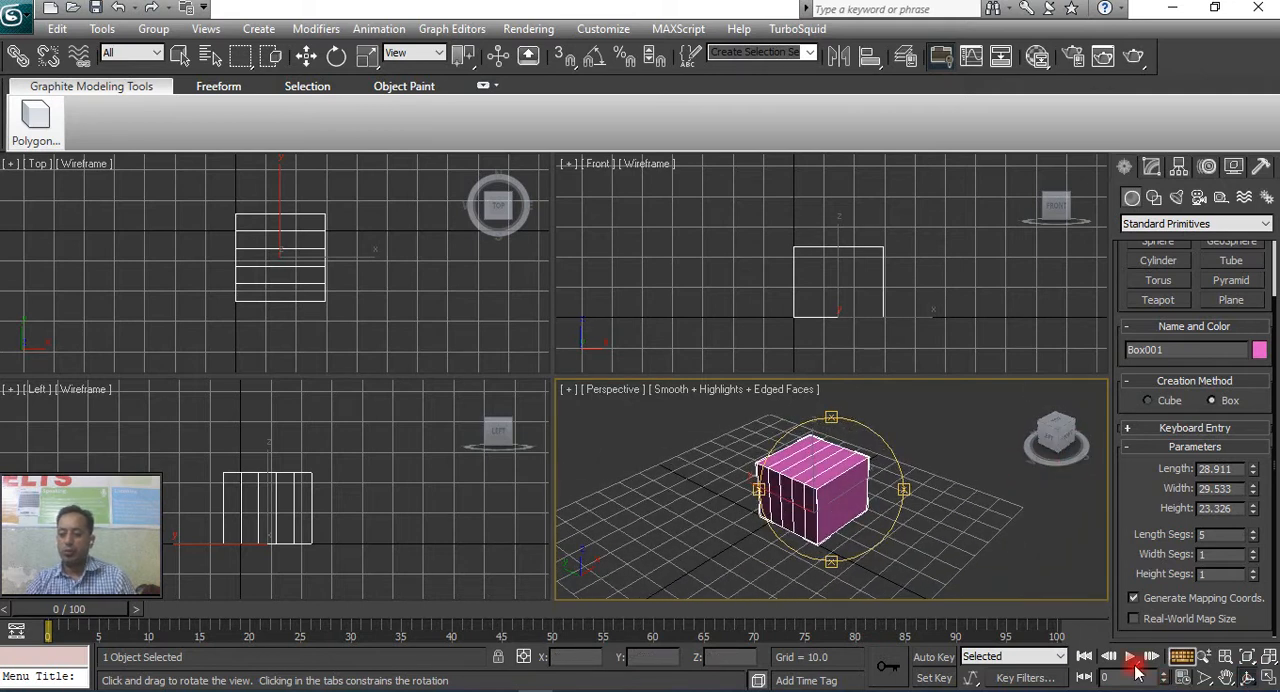
Scale the box uniformly to about 103 percent and rotate it about -1.4 degrees around its X axis.
{"action": "left_click", "coordinate": [181, 56]}
{"action": "left_click", "coordinate": [694, 463]}
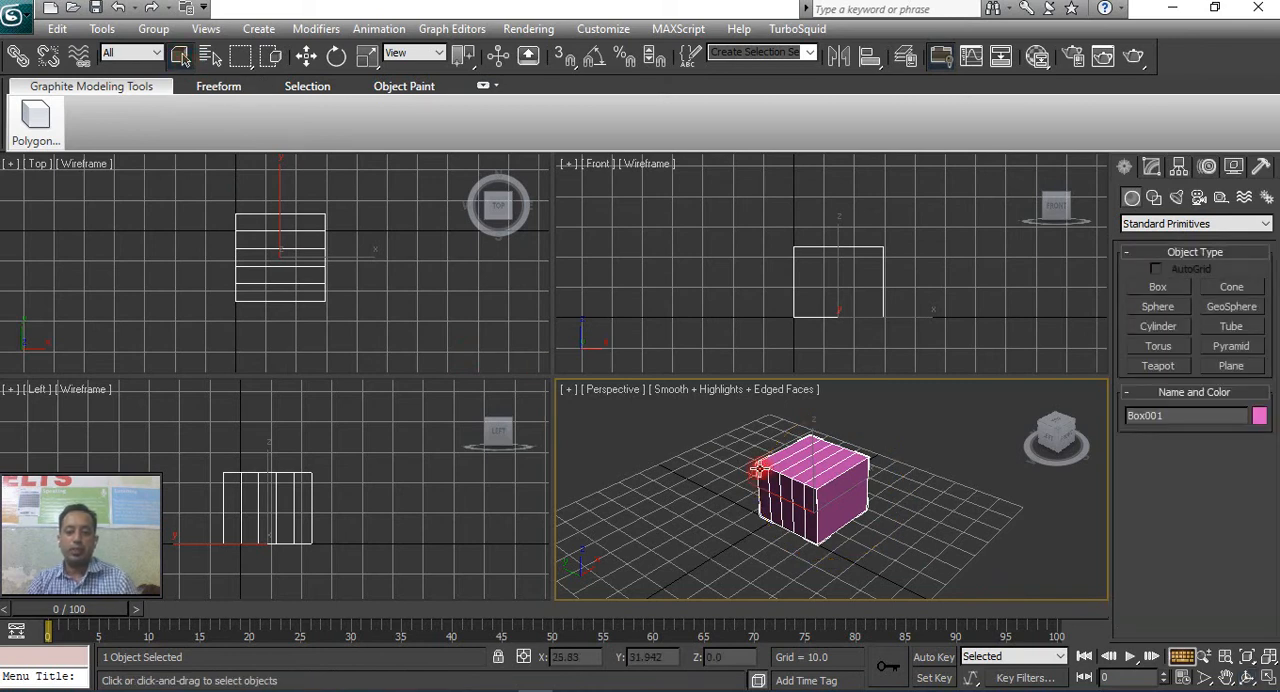
{"action": "left_click", "coordinate": [308, 58]}
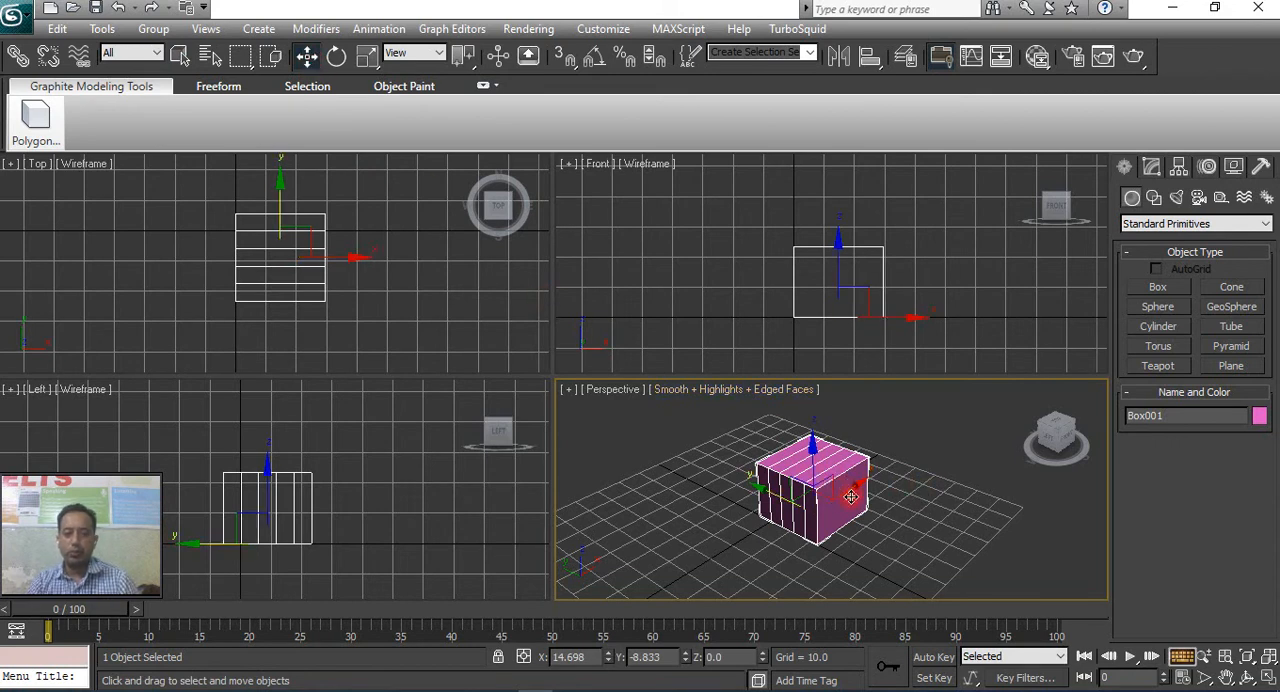
{"action": "key", "text": "r"}
{"action": "mouse_move", "coordinate": [846, 503]}
{"action": "left_mouse_down"}
{"action": "mouse_move", "coordinate": [814, 508]}
{"action": "mouse_move", "coordinate": [889, 534]}
{"action": "mouse_move", "coordinate": [823, 507]}
{"action": "mouse_move", "coordinate": [870, 510]}
{"action": "mouse_move", "coordinate": [836, 503]}
{"action": "left_mouse_up"}
{"action": "key", "text": "e"}
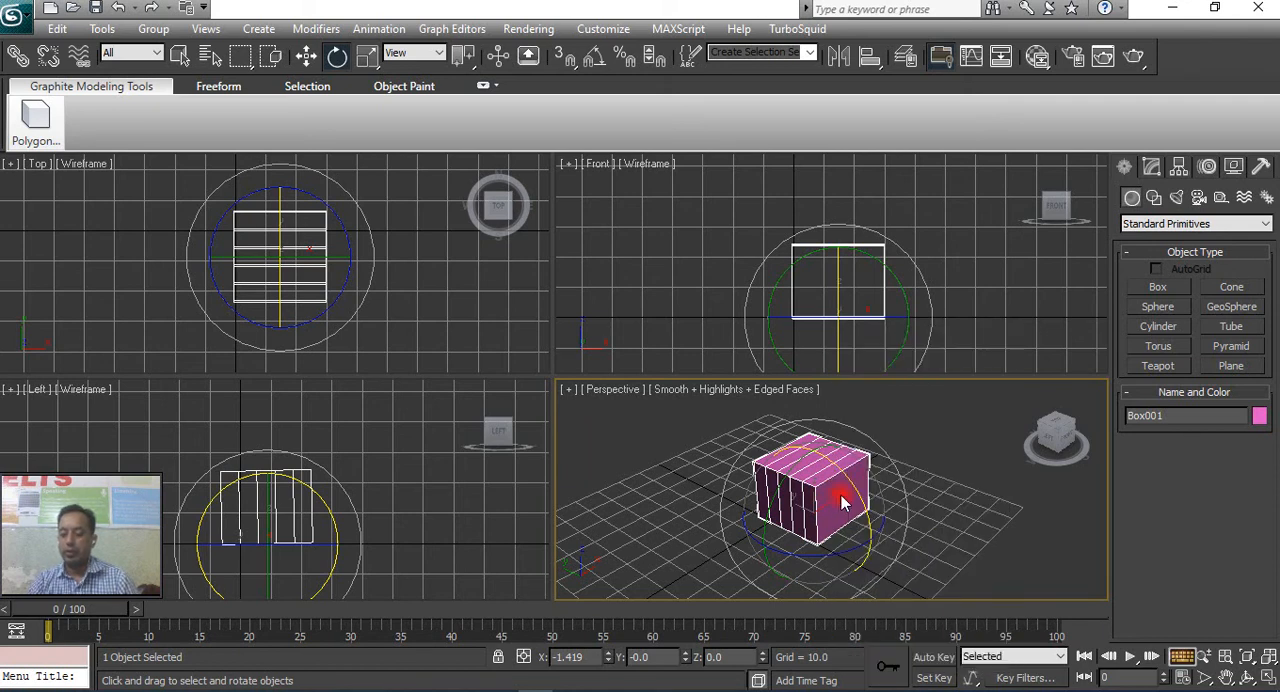
Switch the box between the Scale and Rotate tools and finish on Move, showing and hiding the on-screen keyboard along the way.
{"action": "key", "text": "r"}
{"action": "key", "text": "e"}
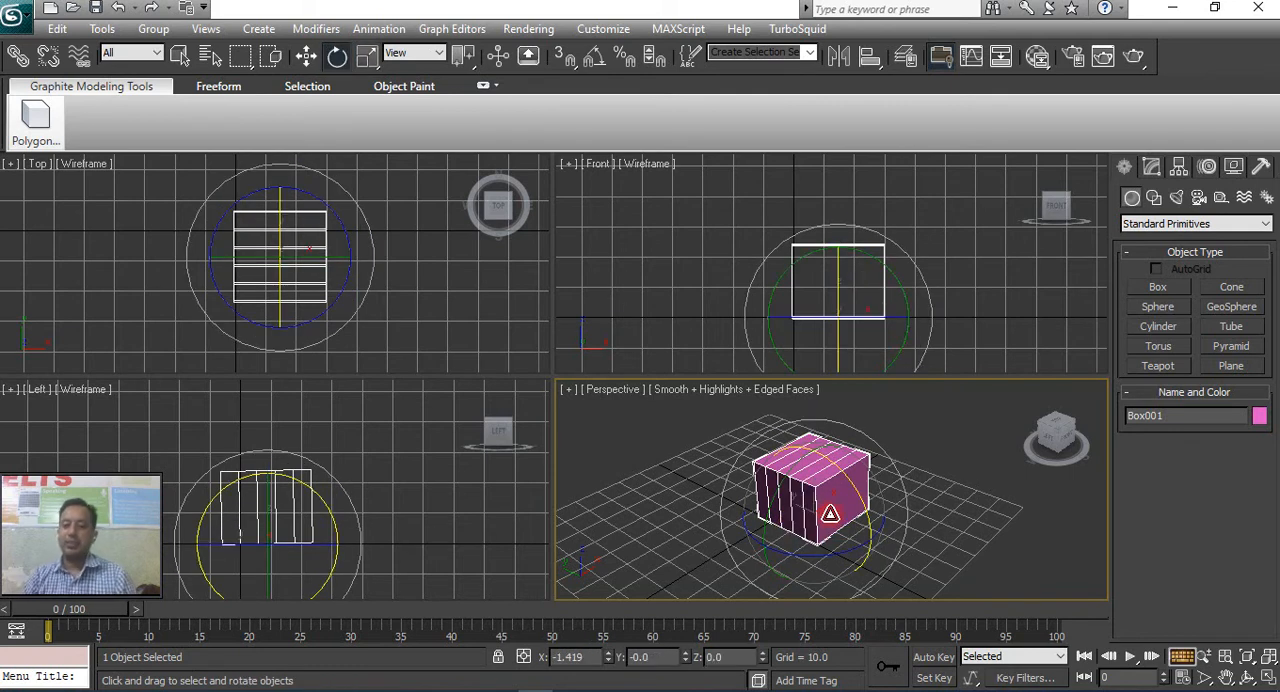
{"action": "key", "text": "r"}
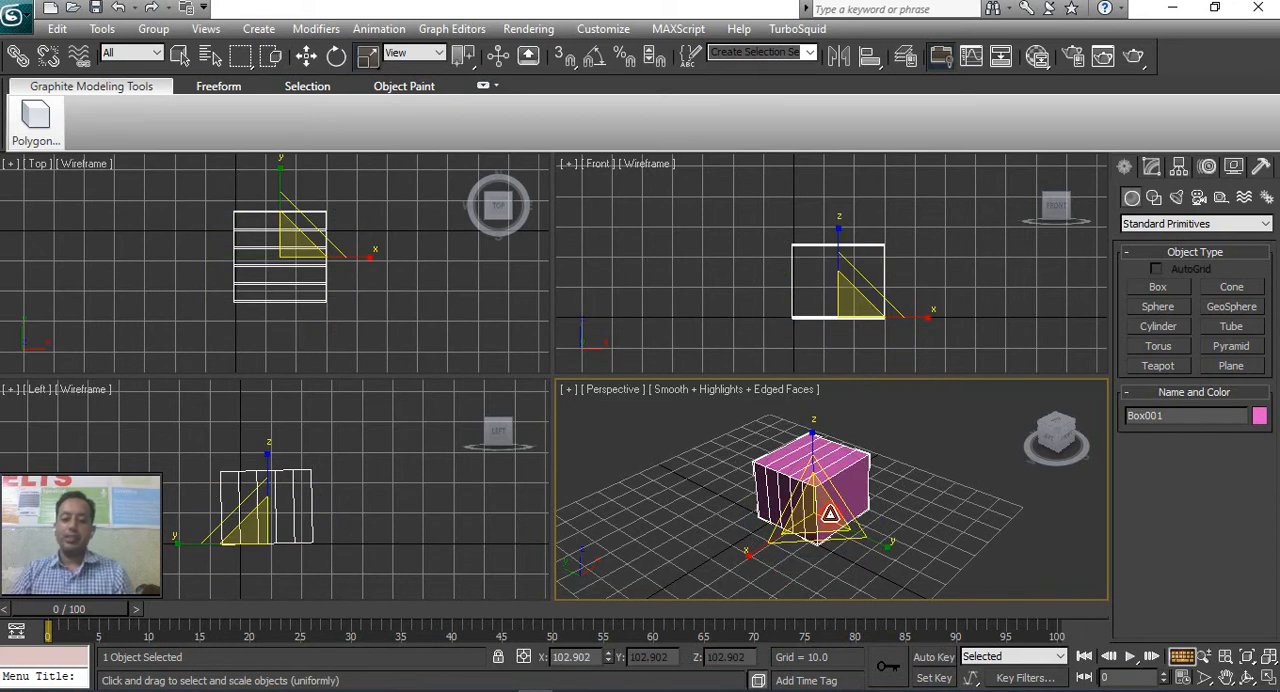
{"action": "left_click", "coordinate": [1182, 657]}
{"action": "key", "text": "r"}
{"action": "key", "text": "e"}
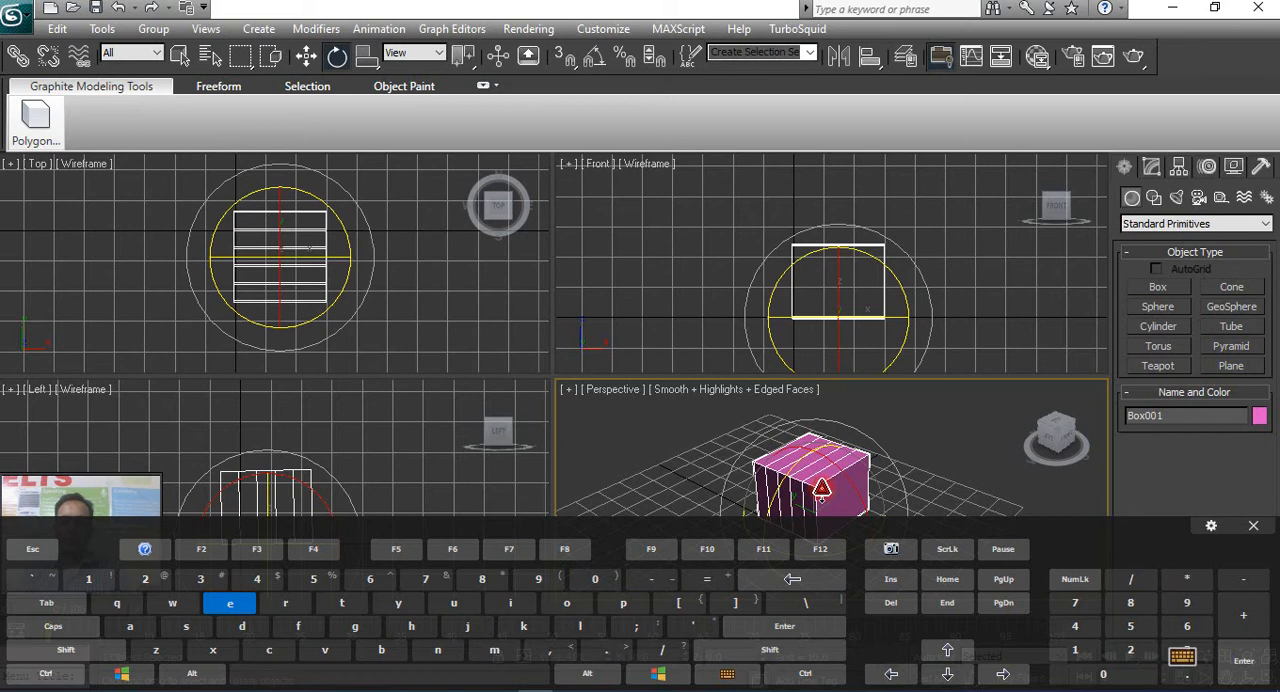
{"action": "key", "text": "w"}
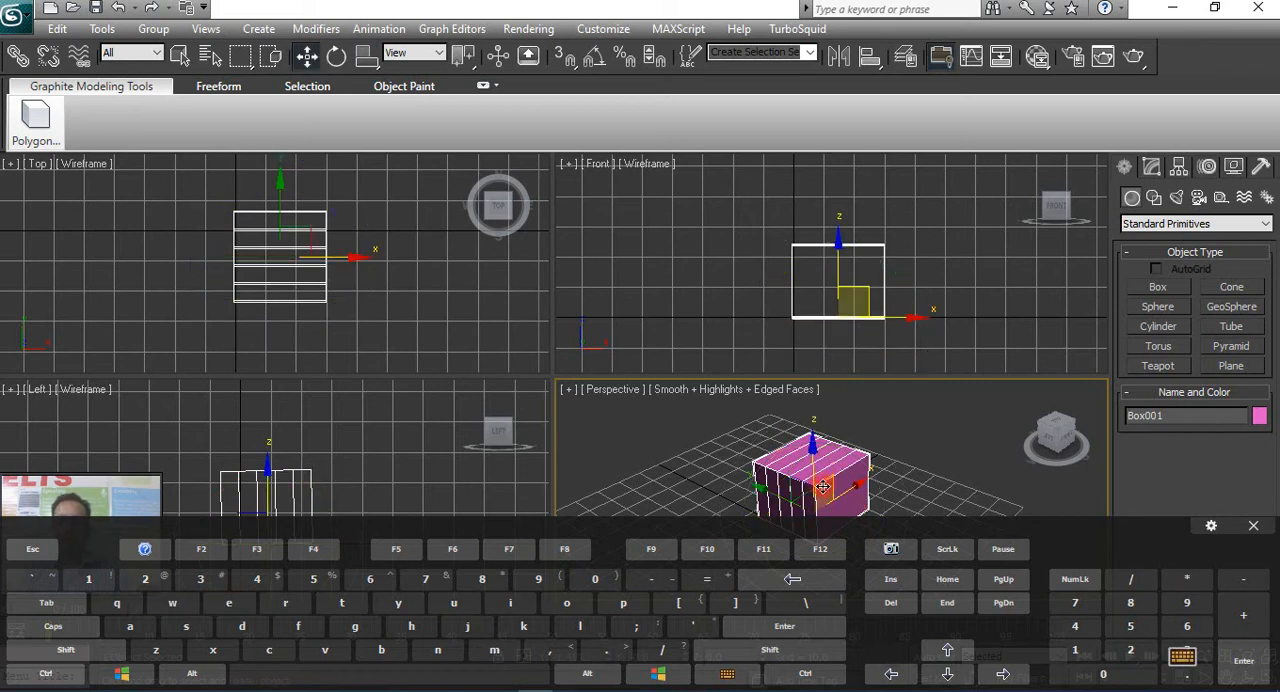
{"action": "left_click", "coordinate": [1188, 659]}
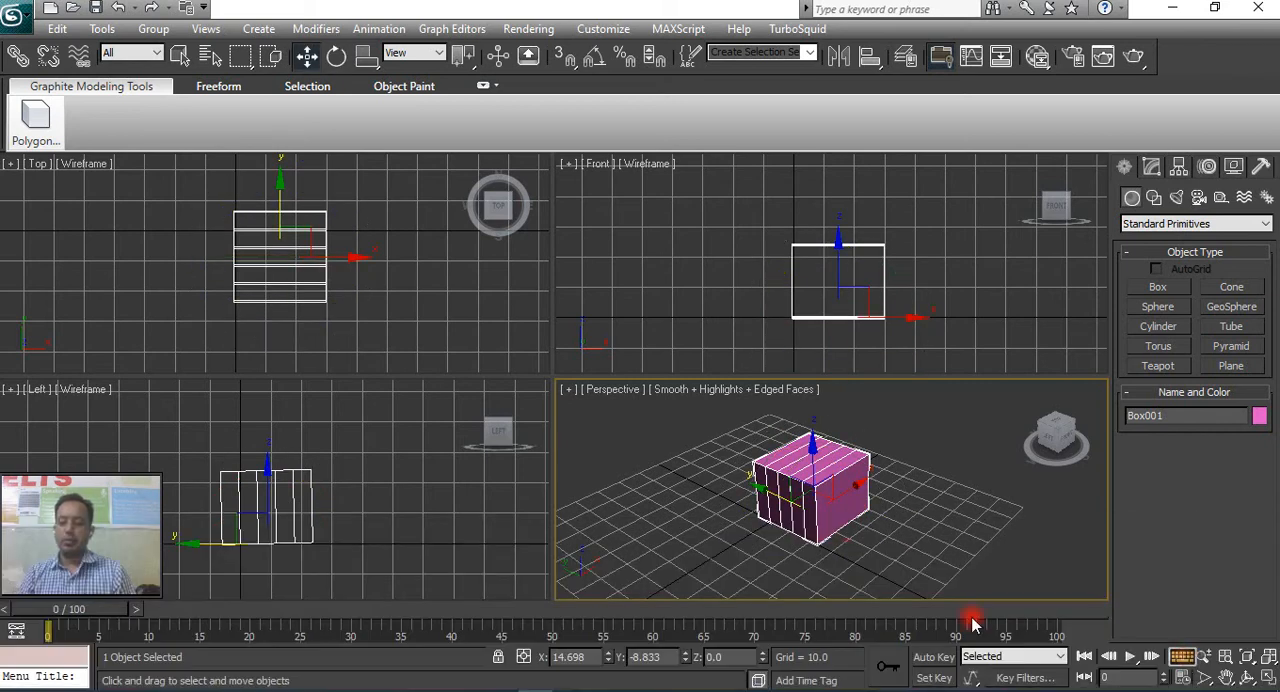
Maximize the Perspective viewport and move the box toward the back of the grid, to about X 38, Y 29.
{"action": "middle_click_drag", "start_coordinate": [822, 531], "coordinate": [828, 536]}
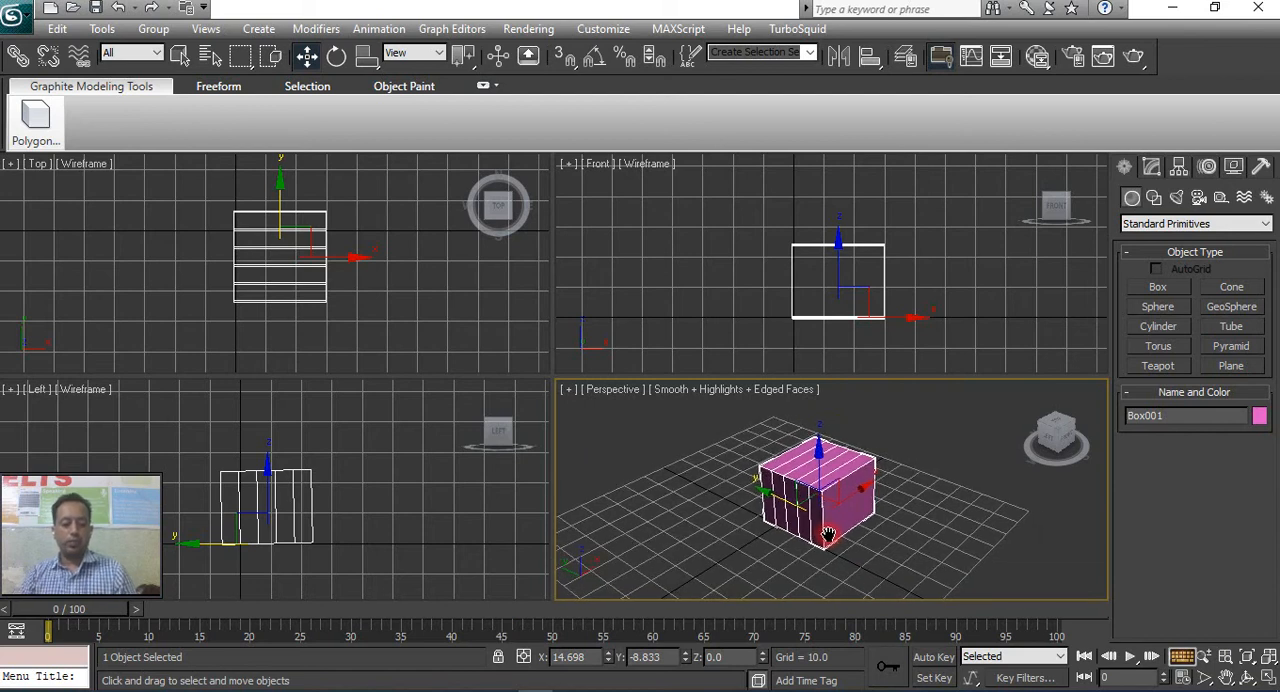
{"action": "key", "text": "alt+w"}
{"action": "middle_click_drag", "start_coordinate": [571, 409], "coordinate": [776, 397]}
{"action": "scroll", "coordinate": [813, 415], "scroll_direction": "down", "scroll_amount": 4}
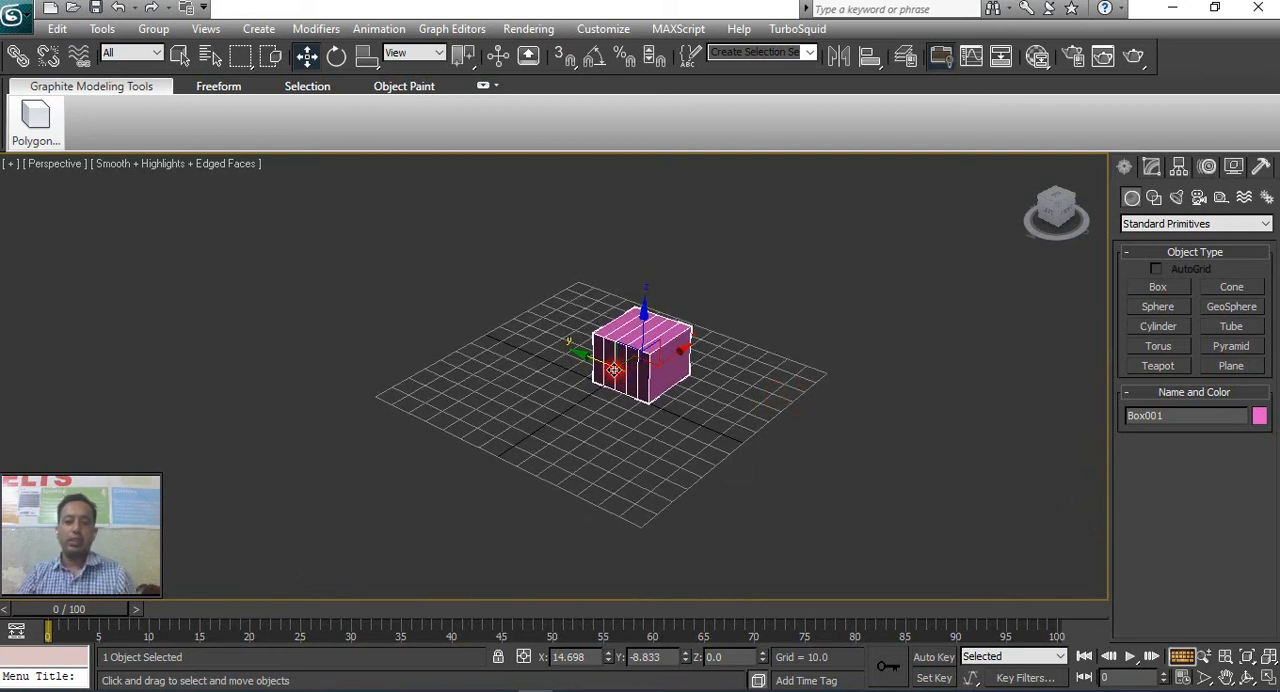
{"action": "left_click_drag", "start_coordinate": [607, 366], "coordinate": [655, 305]}
{"action": "left_click_drag", "start_coordinate": [554, 314], "coordinate": [544, 311]}
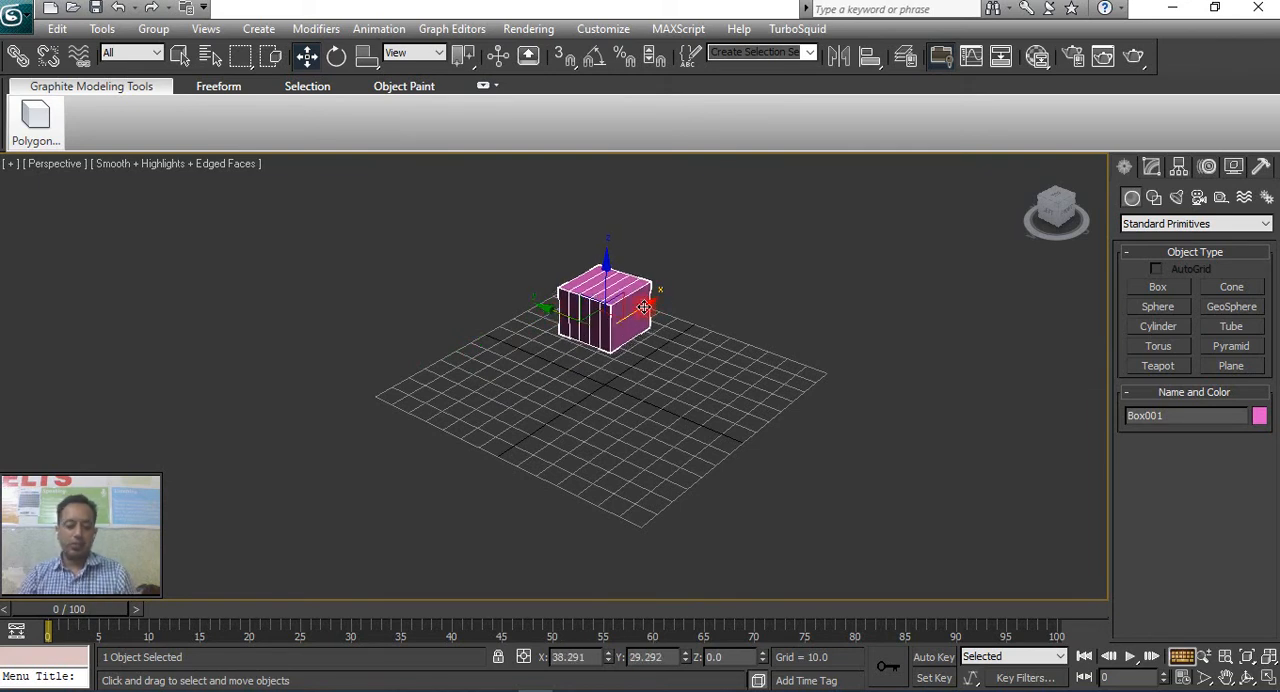
Clone the box about -64.5 units along the X axis as a single independent copy.
{"action": "left_click_drag", "start_coordinate": [643, 307], "coordinate": [553, 355], "text": "shift"}
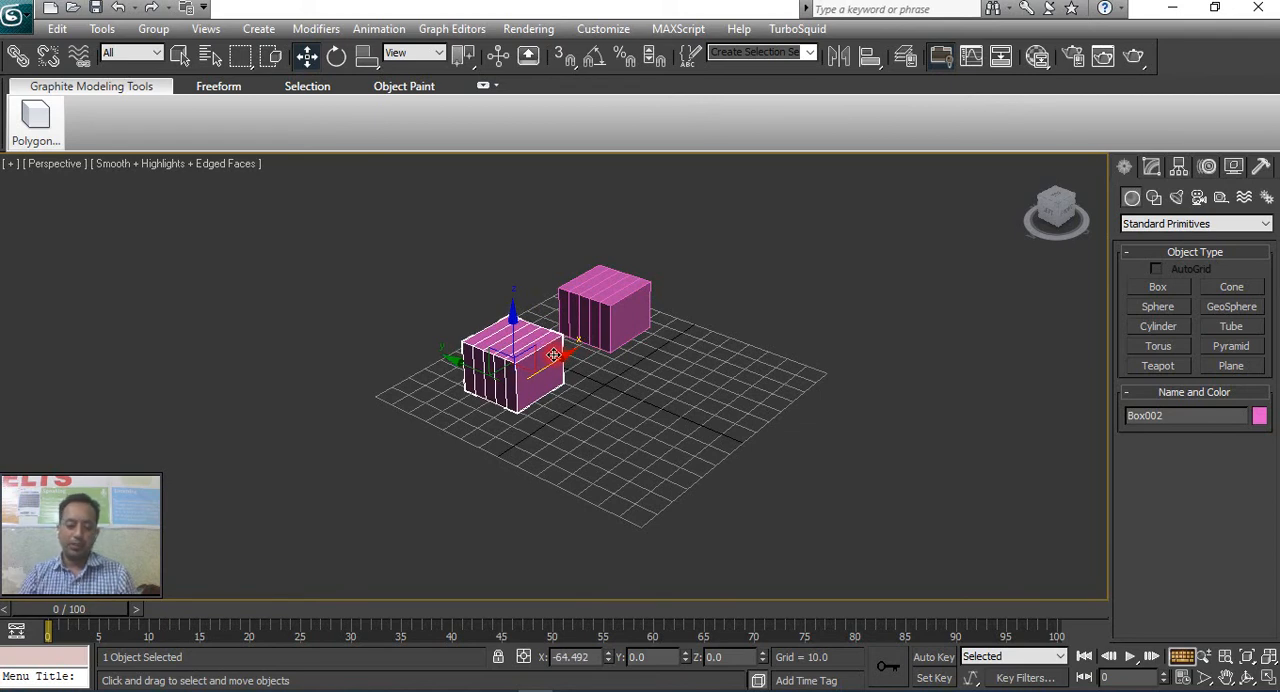
{"action": "left_click_drag", "start_coordinate": [553, 355], "coordinate": [553, 356], "text": "shift"}
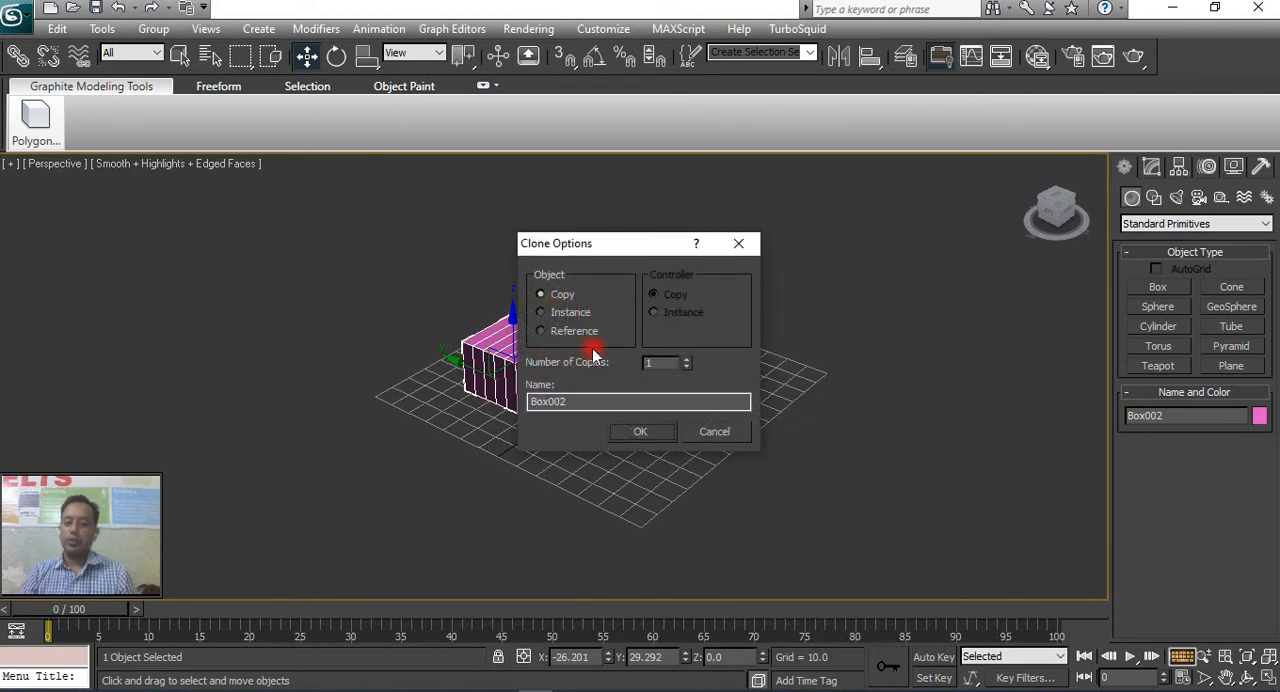
{"action": "left_click", "coordinate": [641, 434]}
Select the original box and its copy alternately, ending with both boxes selected together.
{"action": "left_click", "coordinate": [609, 312]}
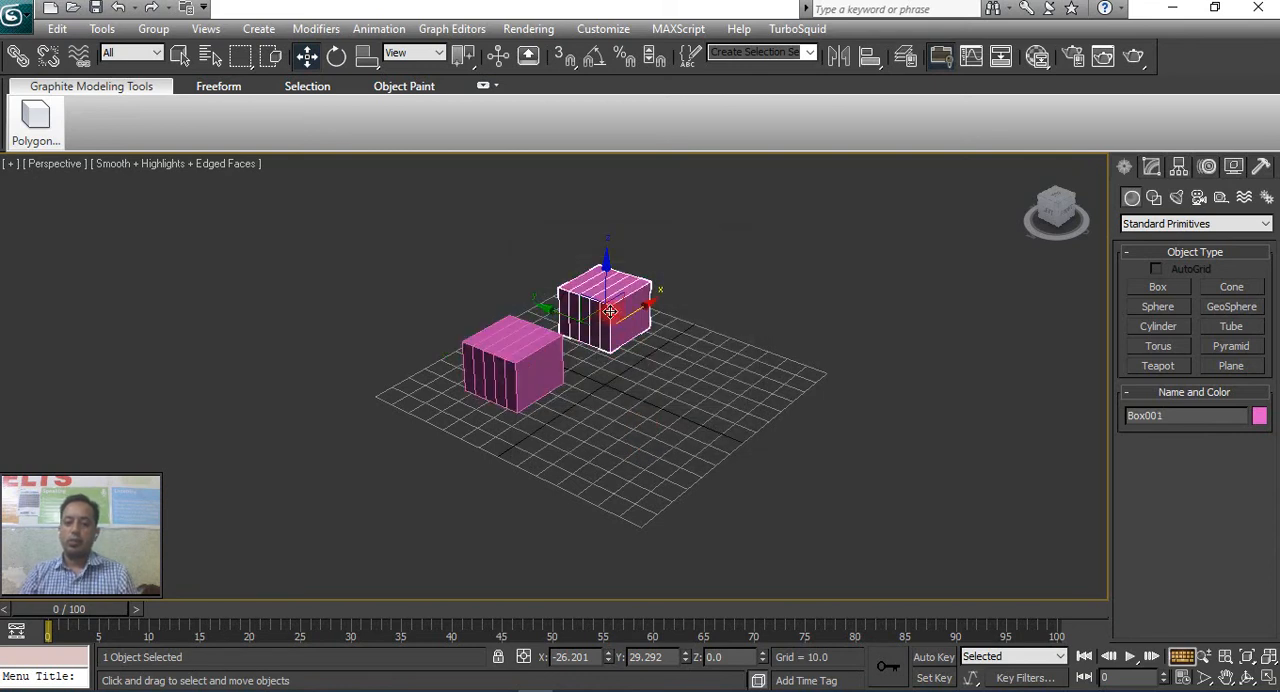
{"action": "left_click", "coordinate": [546, 347], "text": "ctrl"}
{"action": "left_click", "coordinate": [622, 323]}
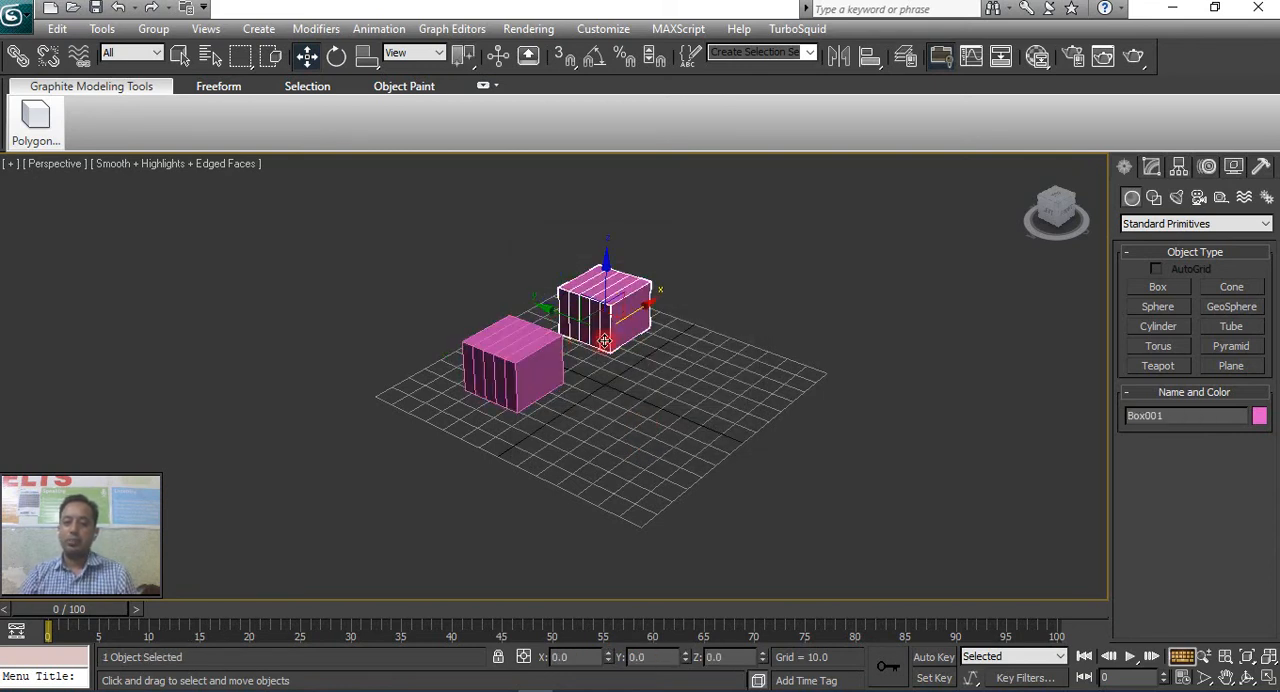
{"action": "left_click", "coordinate": [543, 360], "text": "ctrl"}
{"action": "left_click", "coordinate": [668, 339]}
{"action": "left_click", "coordinate": [621, 322]}
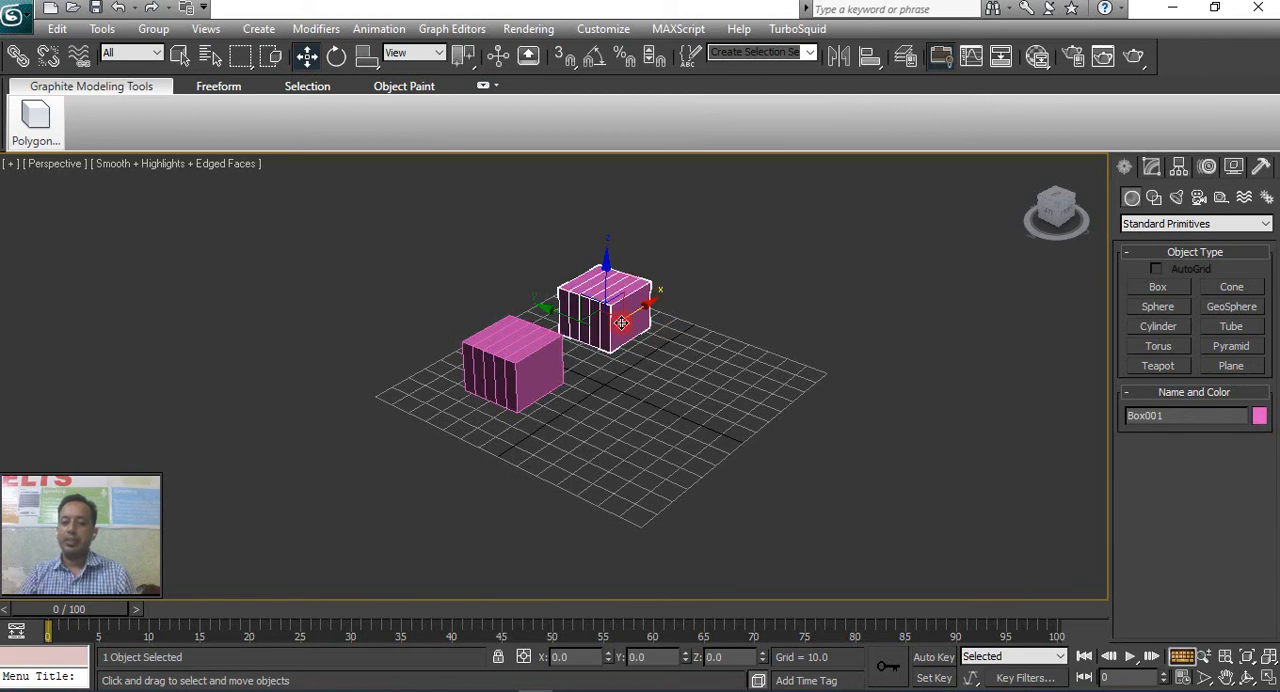
{"action": "left_click", "coordinate": [553, 355], "text": "ctrl"}
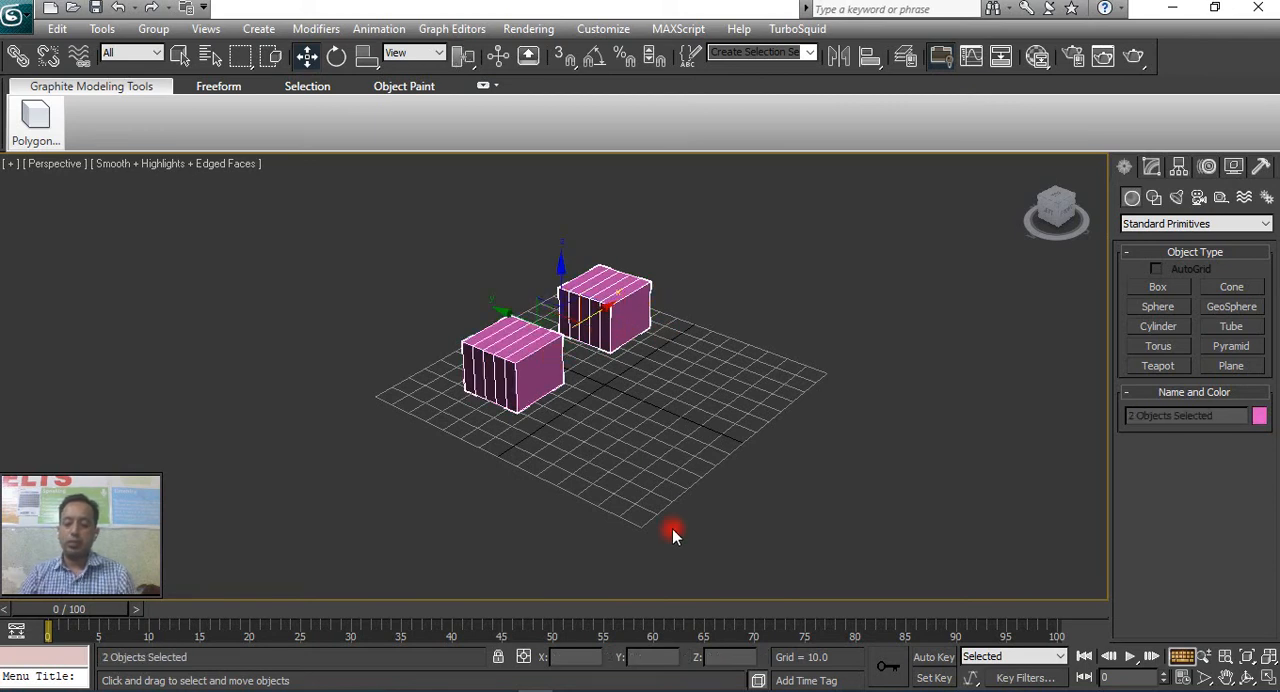
With the on-screen keyboard shown, select both boxes and clone the pair about 55 units along the negative Y axis.
{"action": "left_click", "coordinate": [1182, 656]}
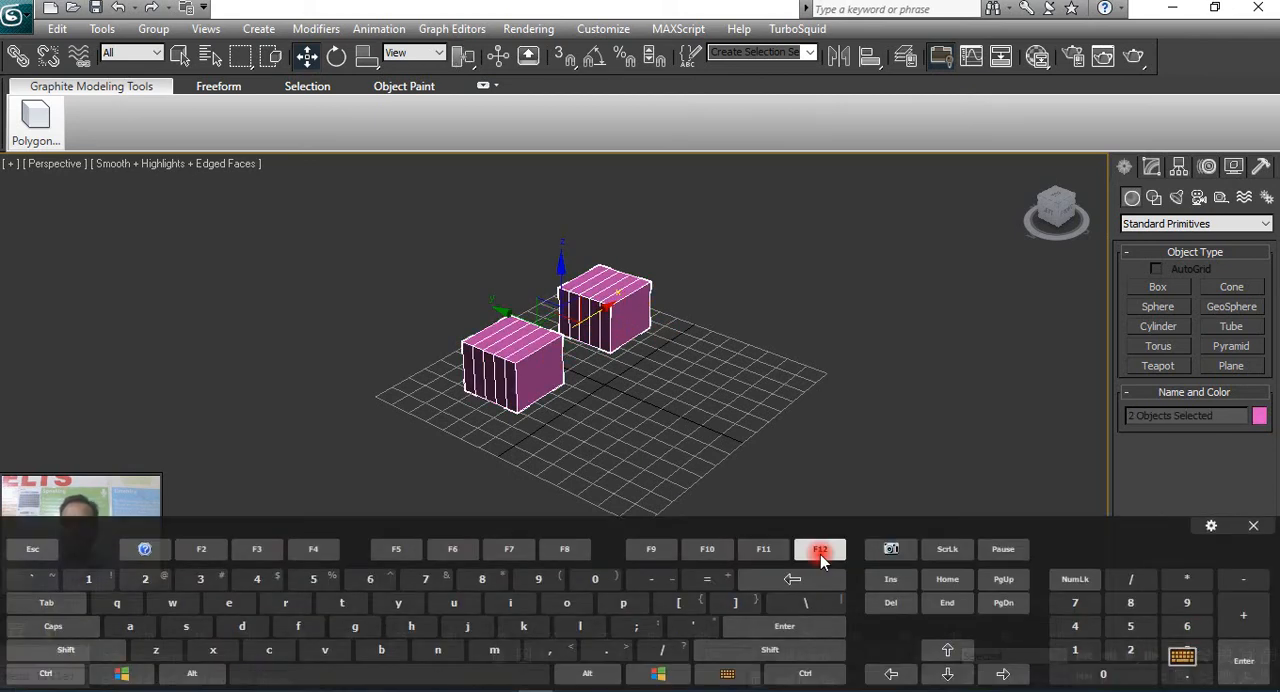
{"action": "left_click", "coordinate": [640, 349]}
{"action": "left_click", "coordinate": [604, 333], "text": "ctrl"}
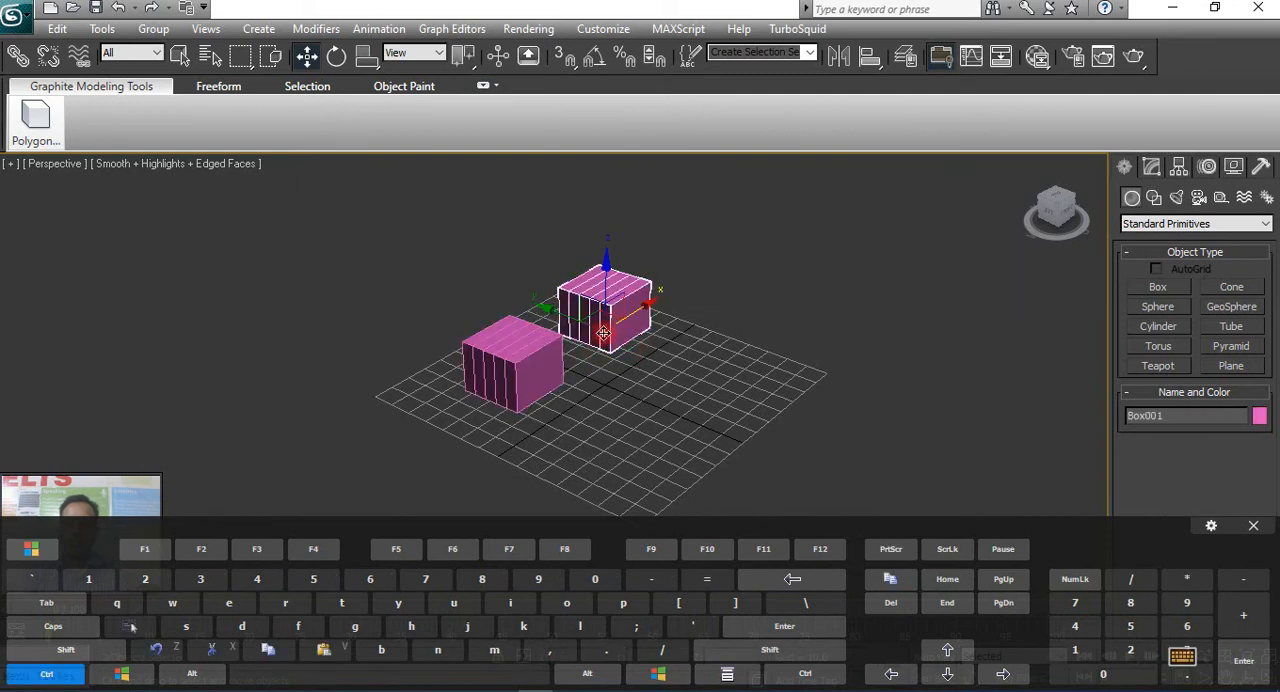
{"action": "left_click", "coordinate": [530, 365], "text": "ctrl"}
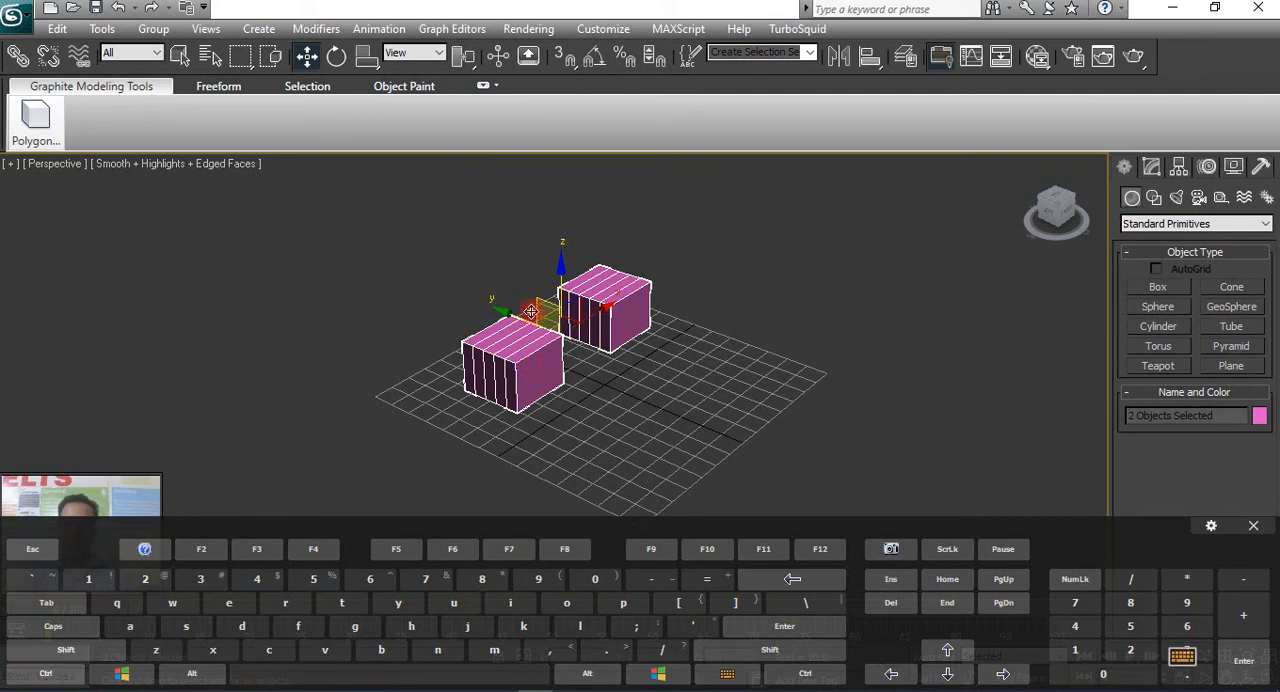
{"action": "left_click_drag", "start_coordinate": [506, 303], "coordinate": [600, 364], "text": "shift"}
{"action": "left_click", "coordinate": [622, 435]}
Extend the selection to all four boxes, removing and re-adding the back box, and leave that box out.
{"action": "left_click", "coordinate": [550, 342], "text": "ctrl"}
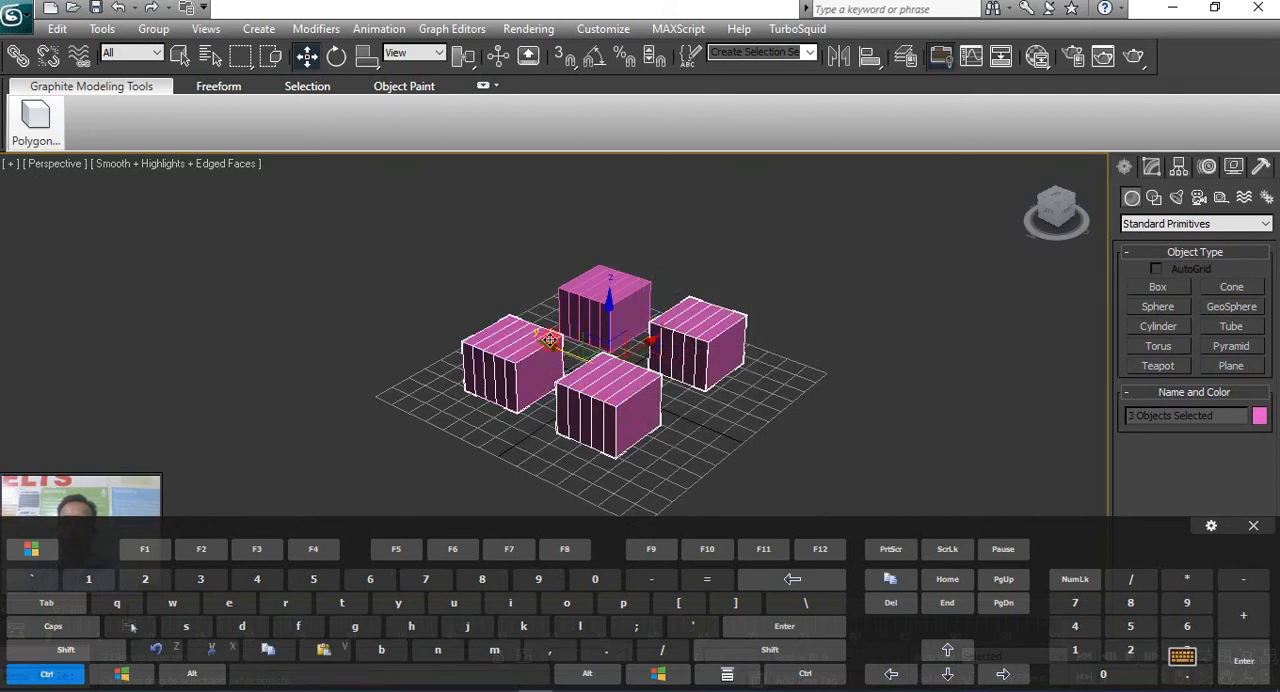
{"action": "left_click", "coordinate": [646, 393], "text": "ctrl"}
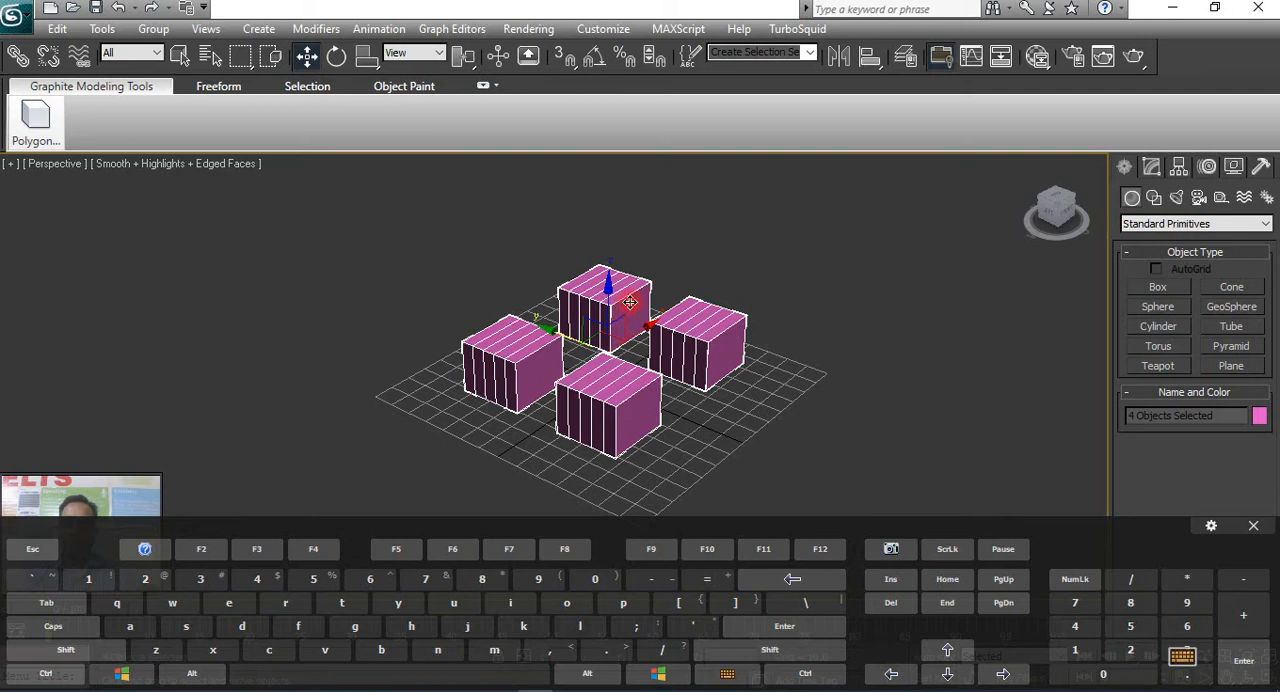
{"action": "left_click", "coordinate": [643, 341], "text": "alt"}
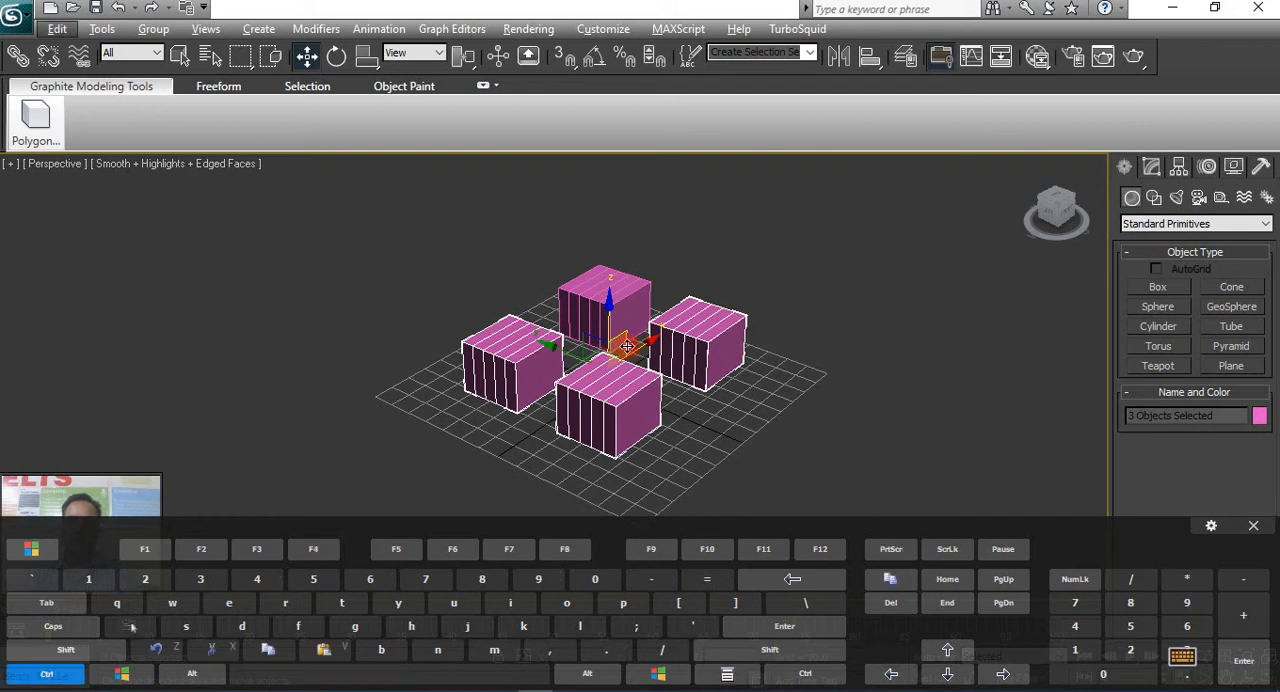
{"action": "left_click", "coordinate": [624, 308], "text": "ctrl"}
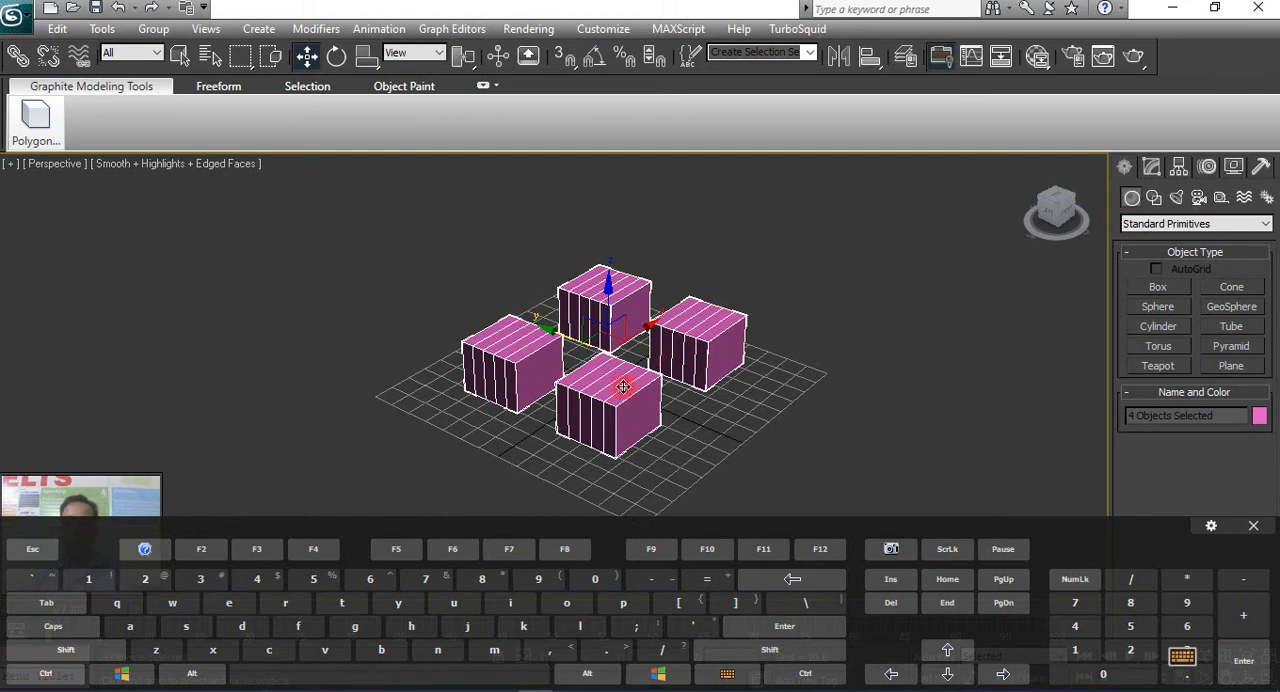
{"action": "key", "text": "ctrl"}
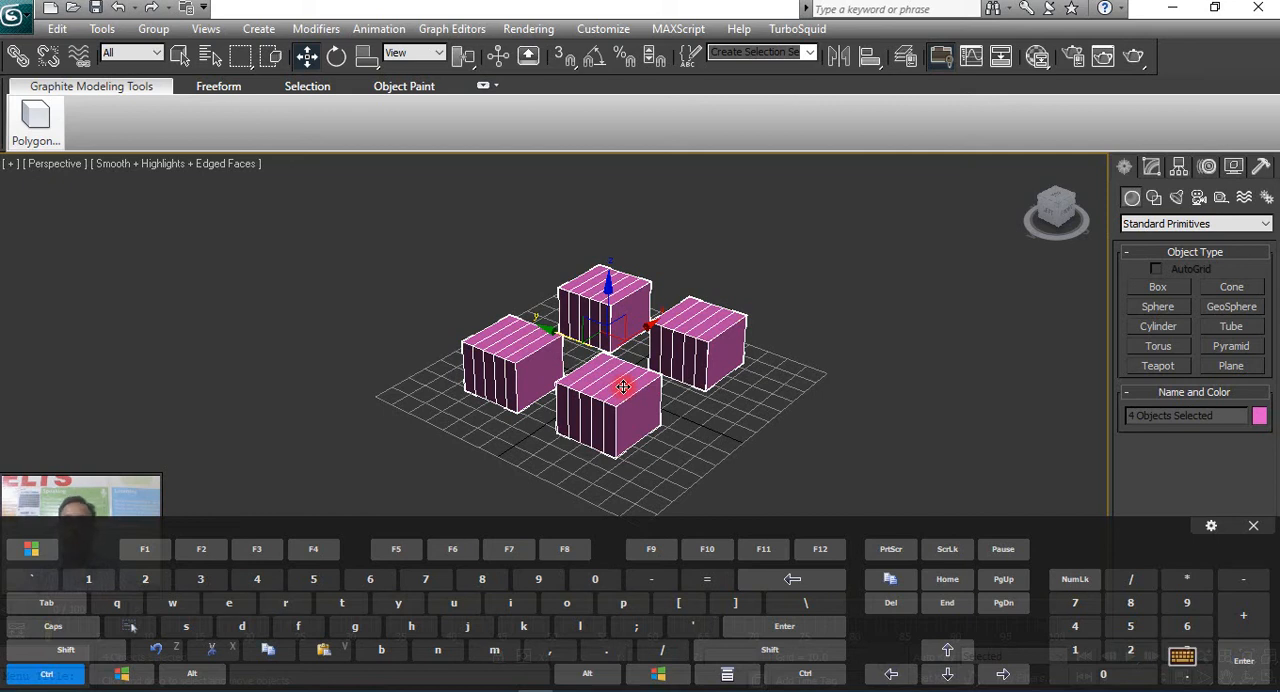
{"action": "left_click", "coordinate": [628, 308], "text": "alt"}
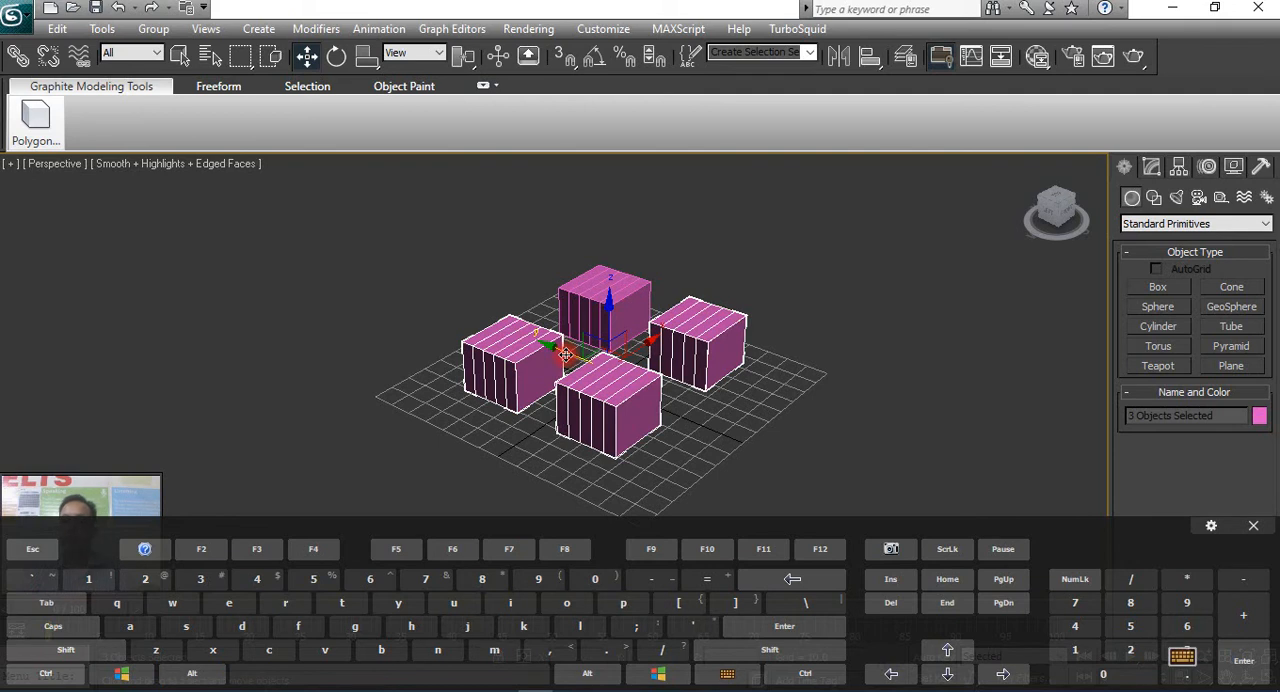
Select the boxes individually, ending with only the front box selected, and hide the on-screen keyboard.
{"action": "left_click", "coordinate": [603, 308]}
{"action": "left_click", "coordinate": [690, 342]}
{"action": "left_click", "coordinate": [528, 345]}
{"action": "left_click", "coordinate": [620, 298]}
{"action": "left_click", "coordinate": [633, 381]}
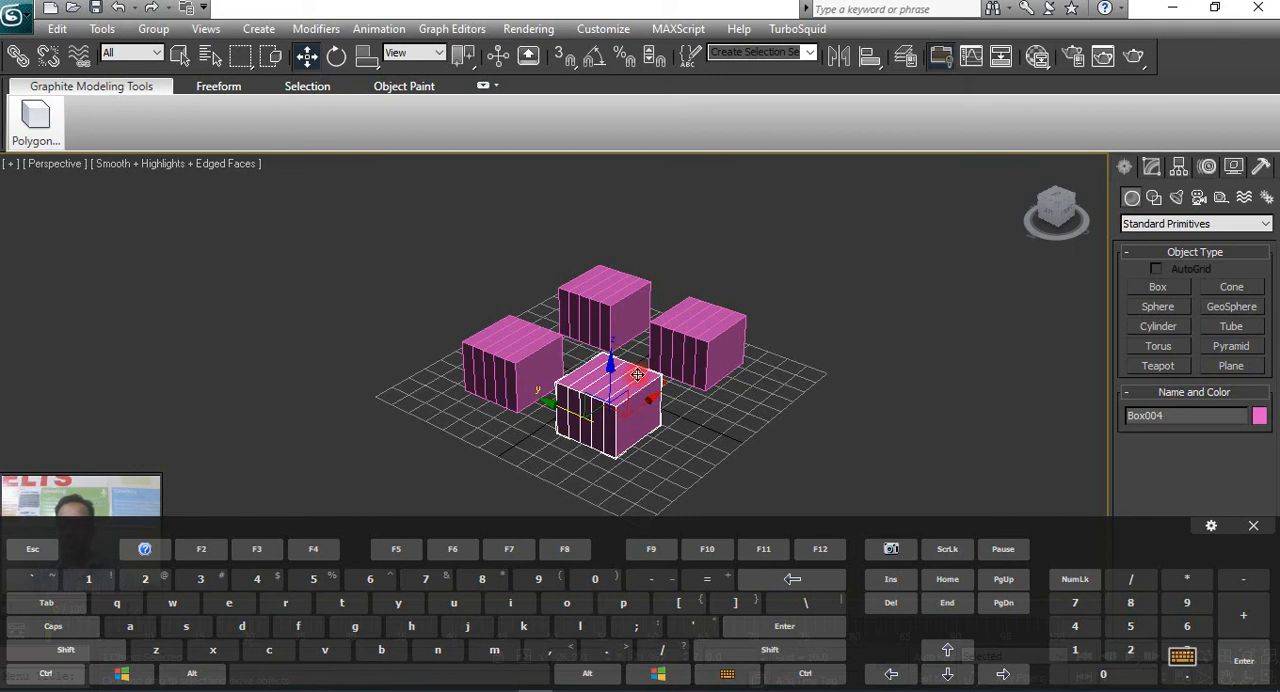
{"action": "left_click", "coordinate": [1180, 658]}
Move the front box along the Y axis toward the neighbouring first copy.
{"action": "middle_click_drag", "start_coordinate": [612, 391], "coordinate": [683, 432]}
{"action": "left_click_drag", "start_coordinate": [628, 449], "coordinate": [685, 434]}
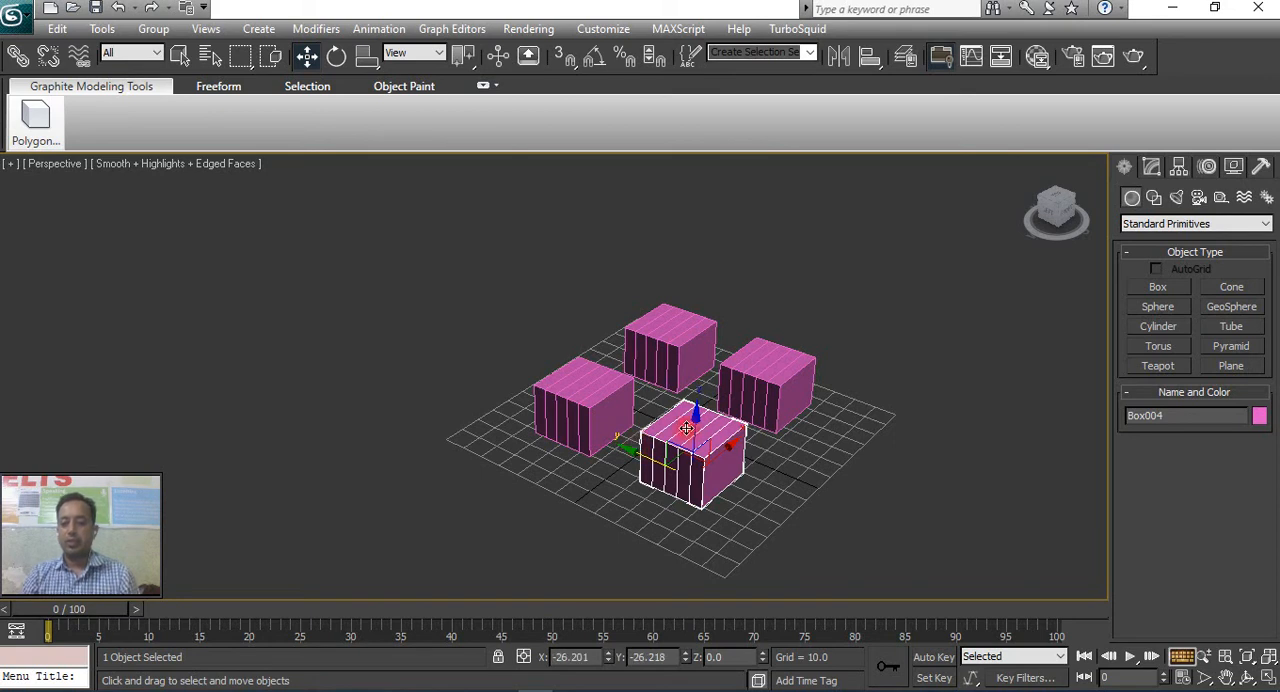
{"action": "middle_click_drag", "start_coordinate": [686, 428], "coordinate": [586, 430]}
{"action": "left_click_drag", "start_coordinate": [562, 445], "coordinate": [533, 434]}
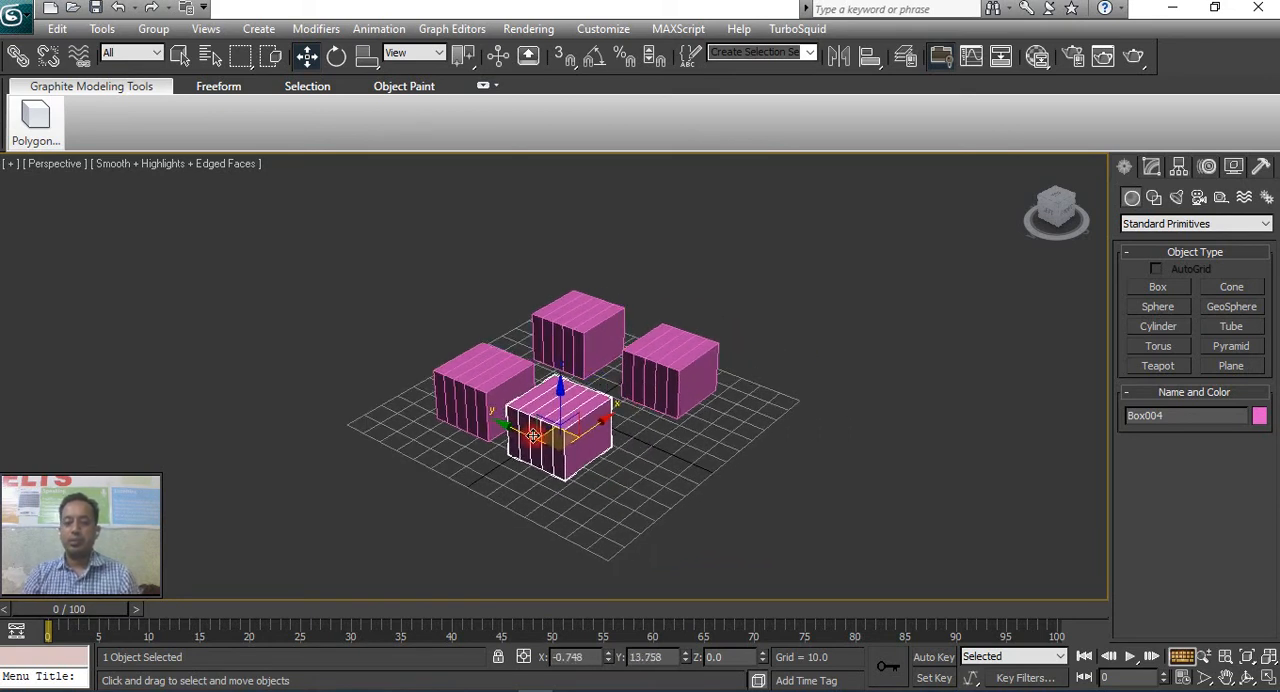
Delete every box except the first copy, and move that remaining box to about X 2.7, Y 32.
{"action": "key", "text": "Delete"}
{"action": "left_click", "coordinate": [650, 392]}
{"action": "key", "text": "Delete"}
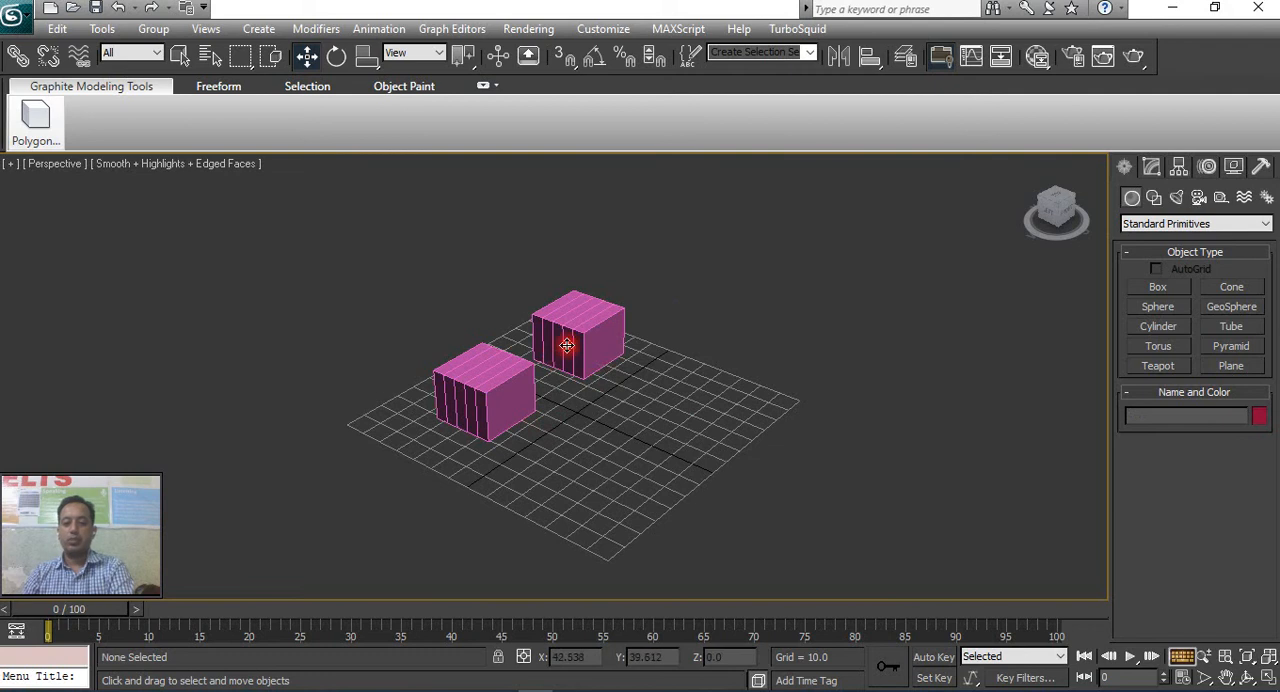
{"action": "left_click", "coordinate": [566, 345]}
{"action": "key", "text": "Delete"}
{"action": "left_click", "coordinate": [484, 392]}
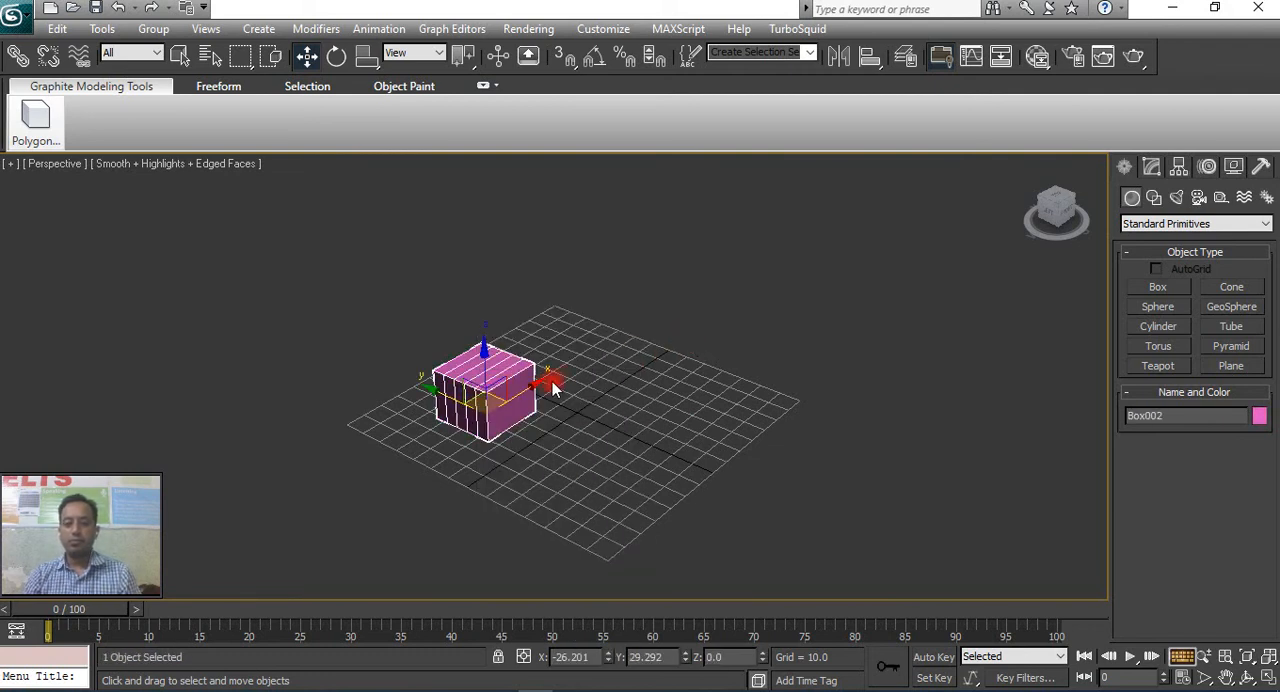
{"action": "left_click_drag", "start_coordinate": [450, 397], "coordinate": [524, 375]}
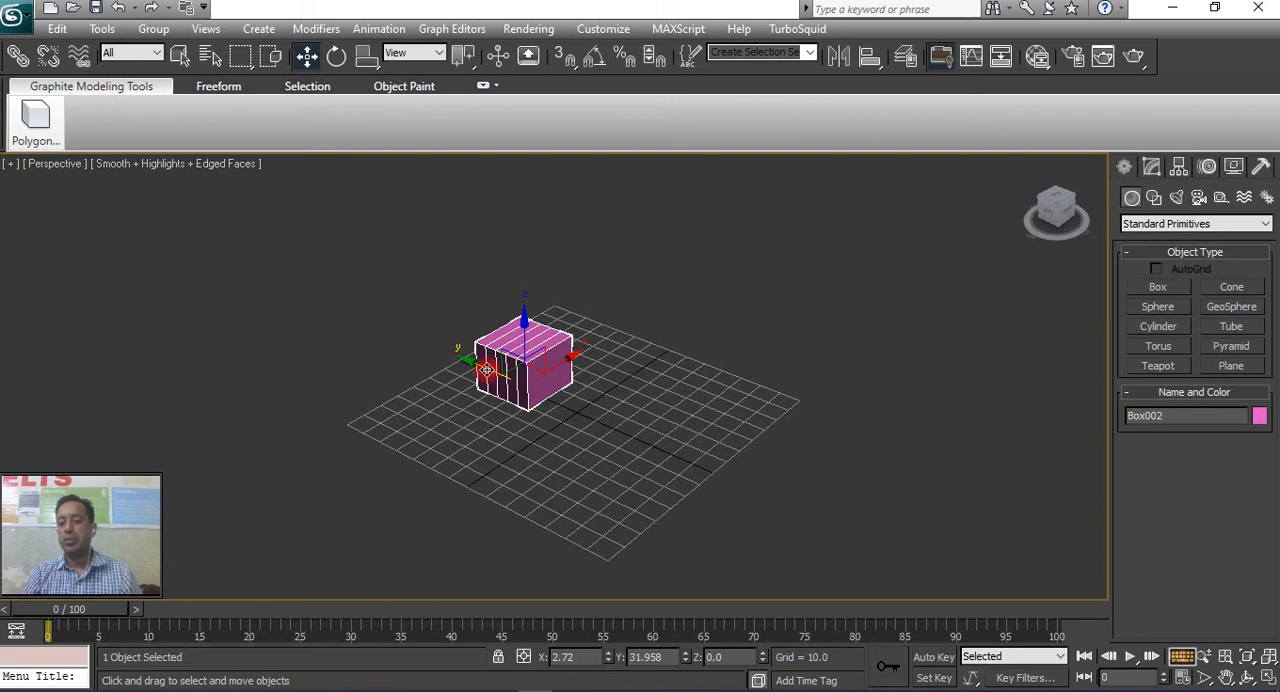
Create a cone beside the box with Radius 1 about 19.3, Radius 2 about 5 and height about 31.
{"action": "left_click", "coordinate": [1233, 288]}
{"action": "left_click_drag", "start_coordinate": [632, 380], "coordinate": [663, 399]}
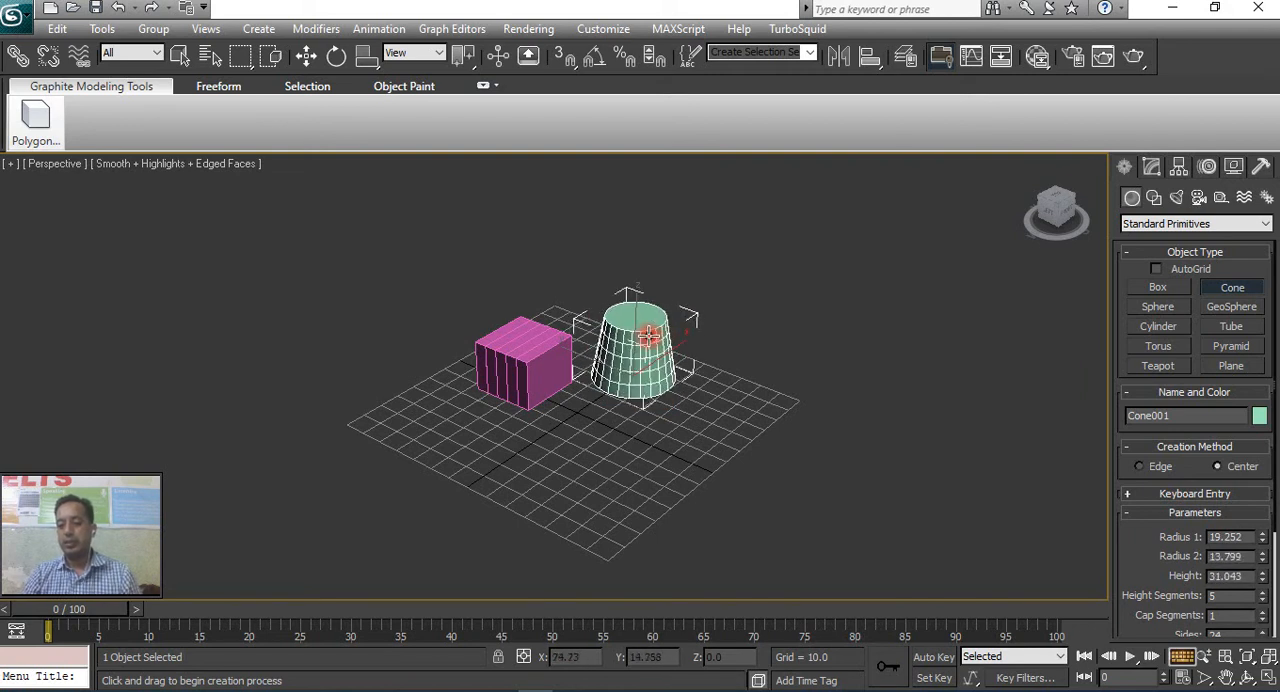
{"action": "left_click", "coordinate": [692, 357]}
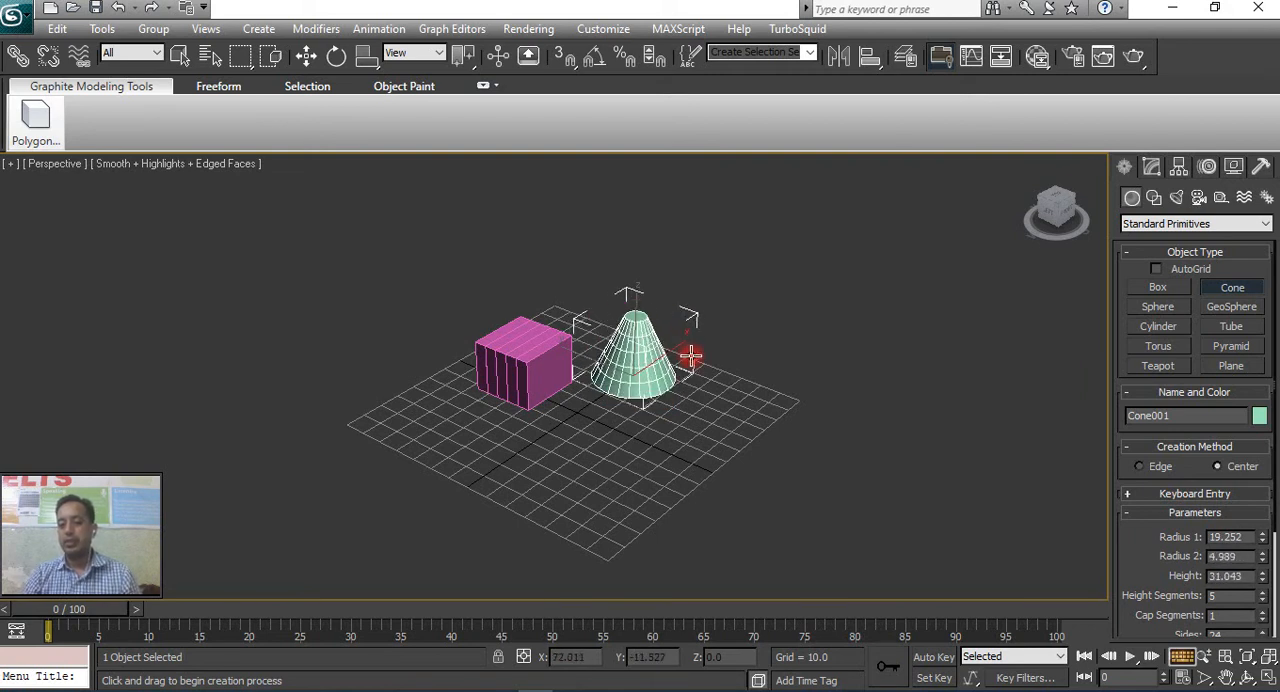
Create a sphere in front of the cone and a cylinder in front of the box, radius about 21.3 and height about 23.
{"action": "left_click", "coordinate": [1147, 313]}
{"action": "left_click_drag", "start_coordinate": [703, 423], "coordinate": [729, 432]}
{"action": "left_click", "coordinate": [1158, 326]}
{"action": "left_click_drag", "start_coordinate": [513, 457], "coordinate": [549, 478]}
{"action": "left_click", "coordinate": [537, 421]}
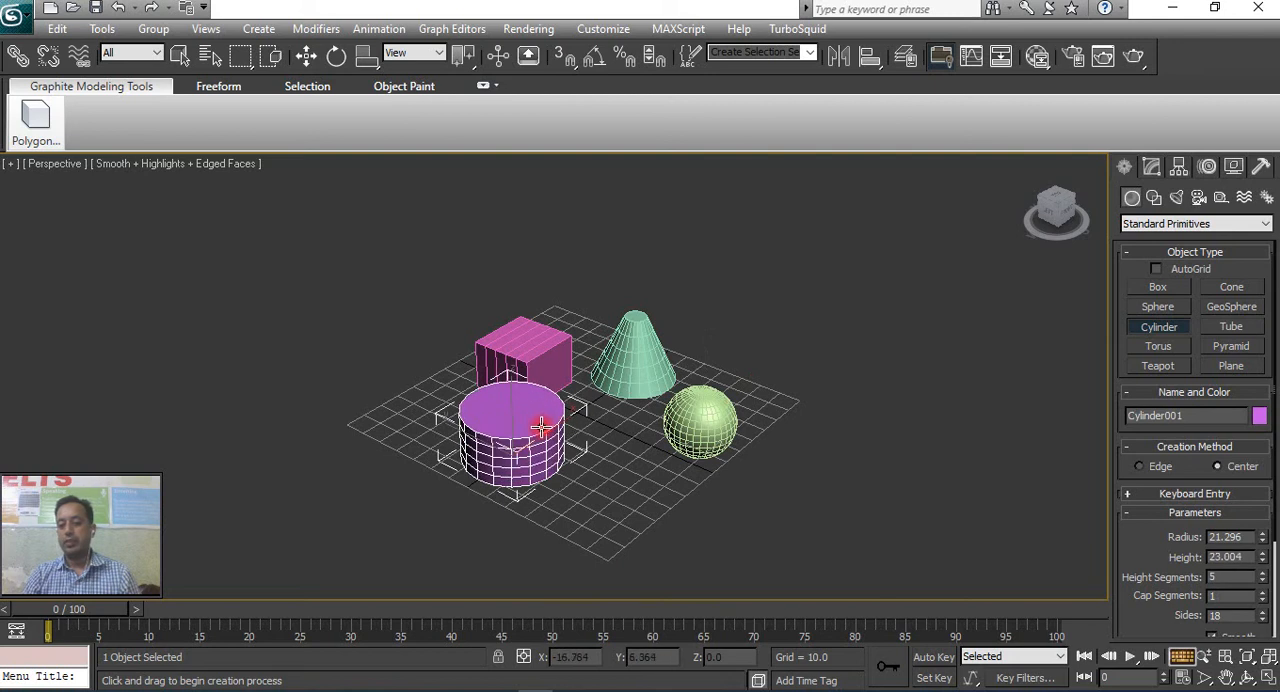
Set the cylinder's cap segments to 3 and its number of sides to 17.
{"action": "scroll", "coordinate": [1176, 560], "scroll_direction": "down", "scroll_amount": 3}
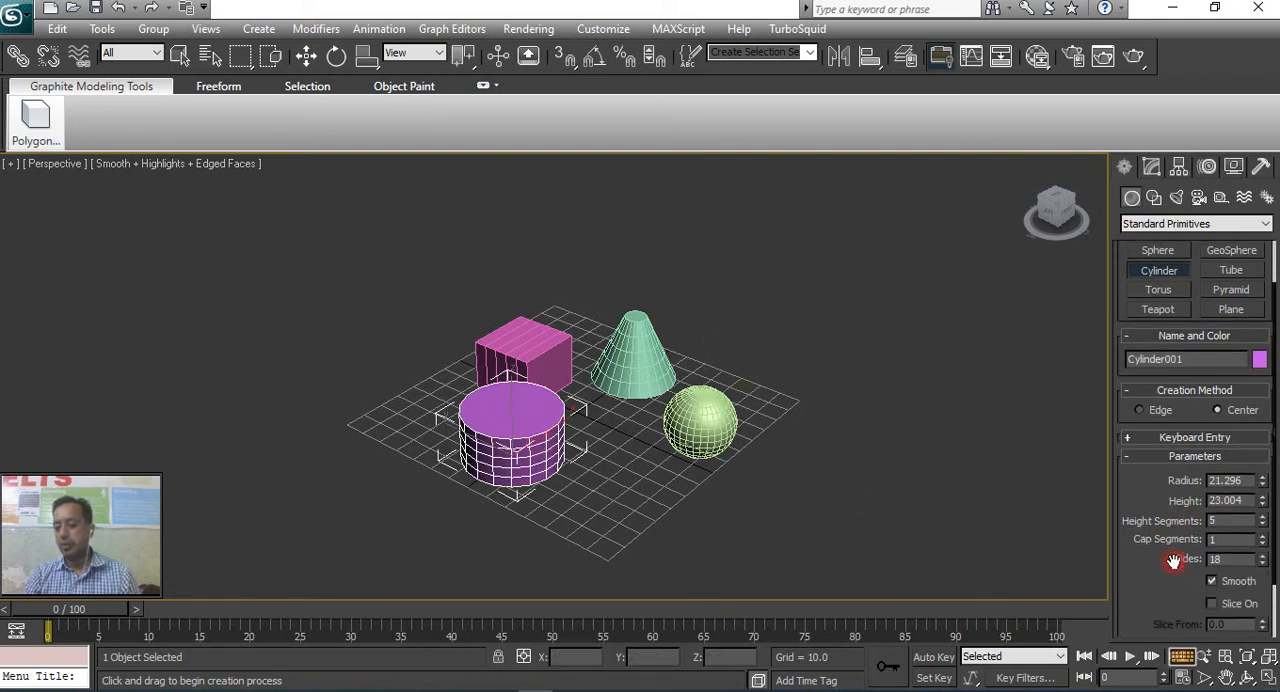
{"action": "scroll", "coordinate": [1170, 570], "scroll_direction": "up", "scroll_amount": 1}
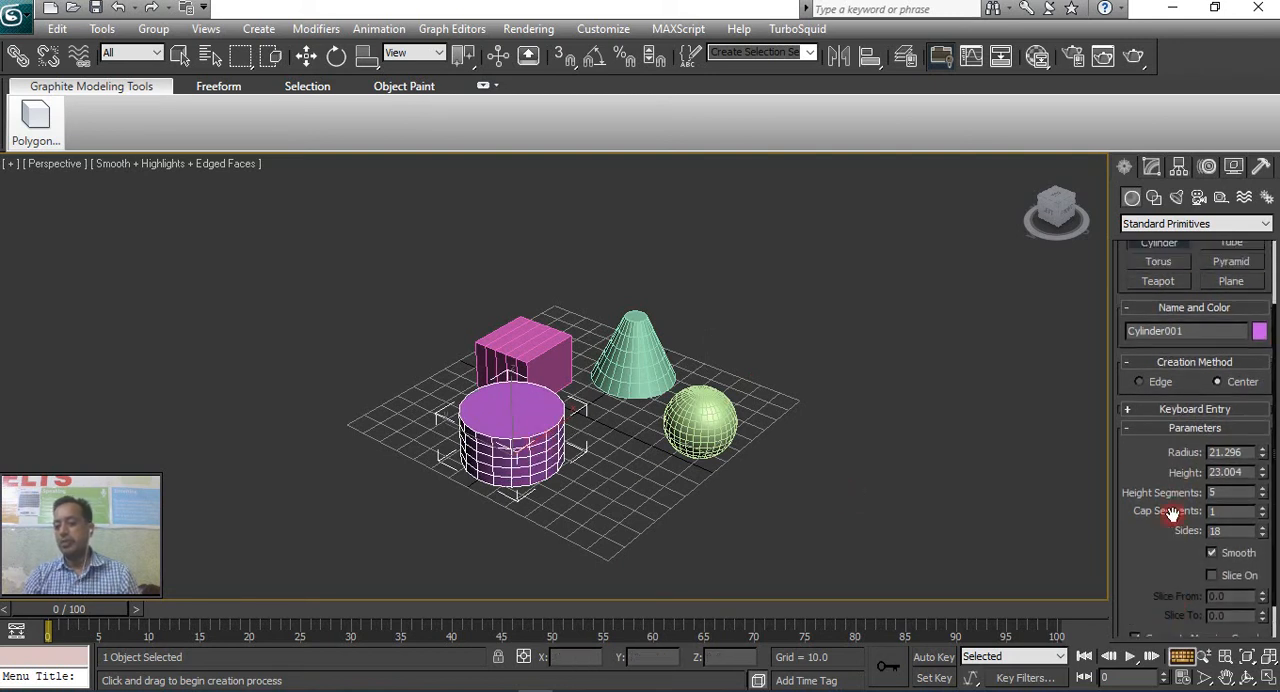
{"action": "left_click", "coordinate": [1238, 474]}
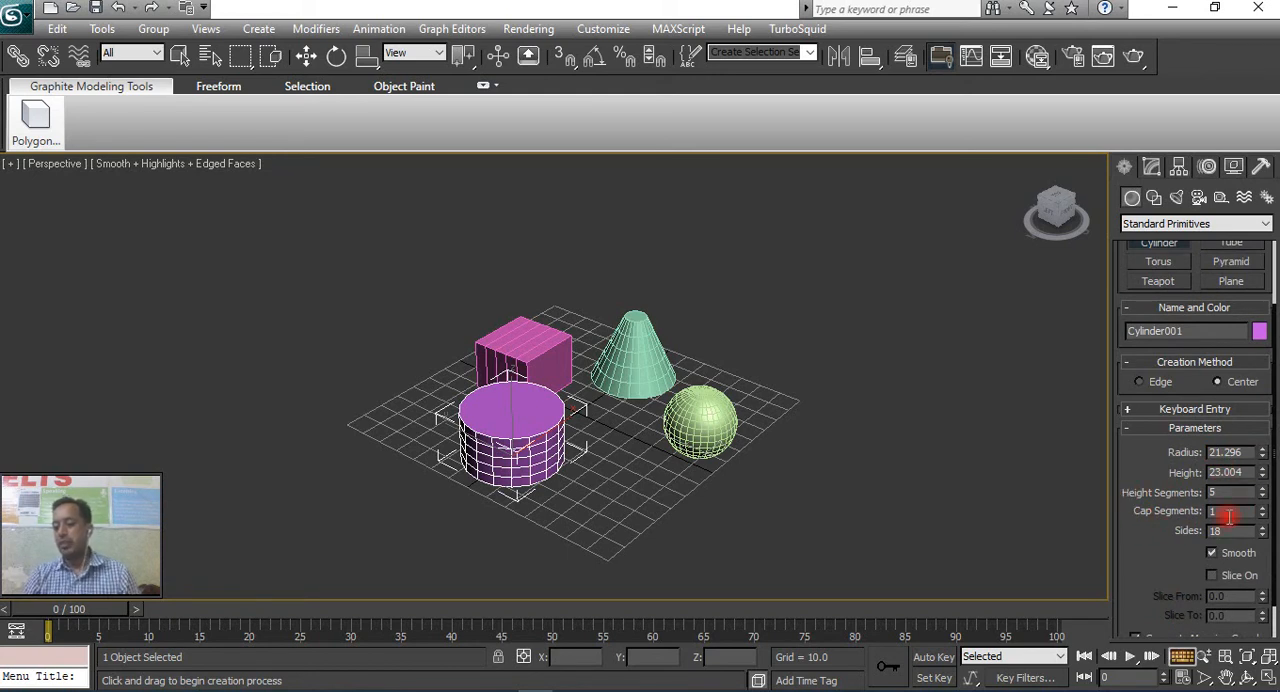
{"action": "left_click", "coordinate": [1262, 509]}
{"action": "left_click", "coordinate": [1263, 509]}
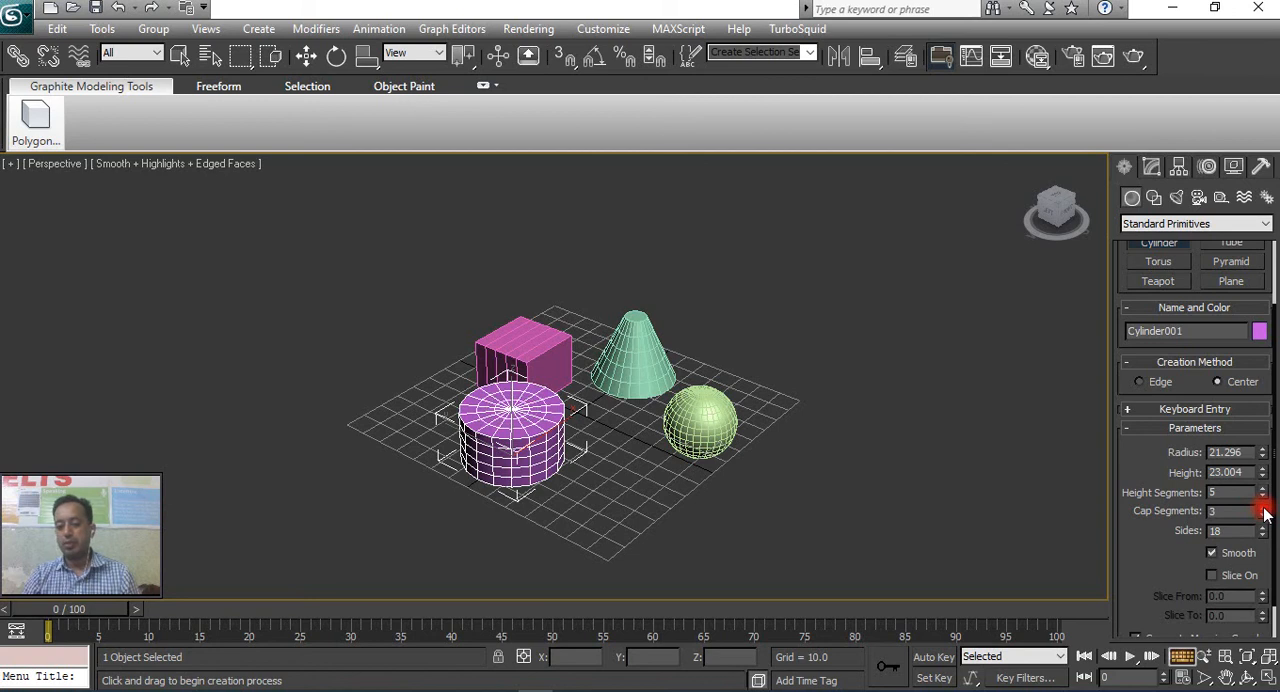
{"action": "left_click", "coordinate": [1263, 536]}
{"action": "left_click", "coordinate": [1263, 536]}
{"action": "left_click", "coordinate": [1263, 536]}
{"action": "left_click", "coordinate": [1263, 536]}
{"action": "left_click", "coordinate": [1263, 529]}
{"action": "left_click", "coordinate": [1263, 529]}
{"action": "left_click", "coordinate": [1263, 529]}
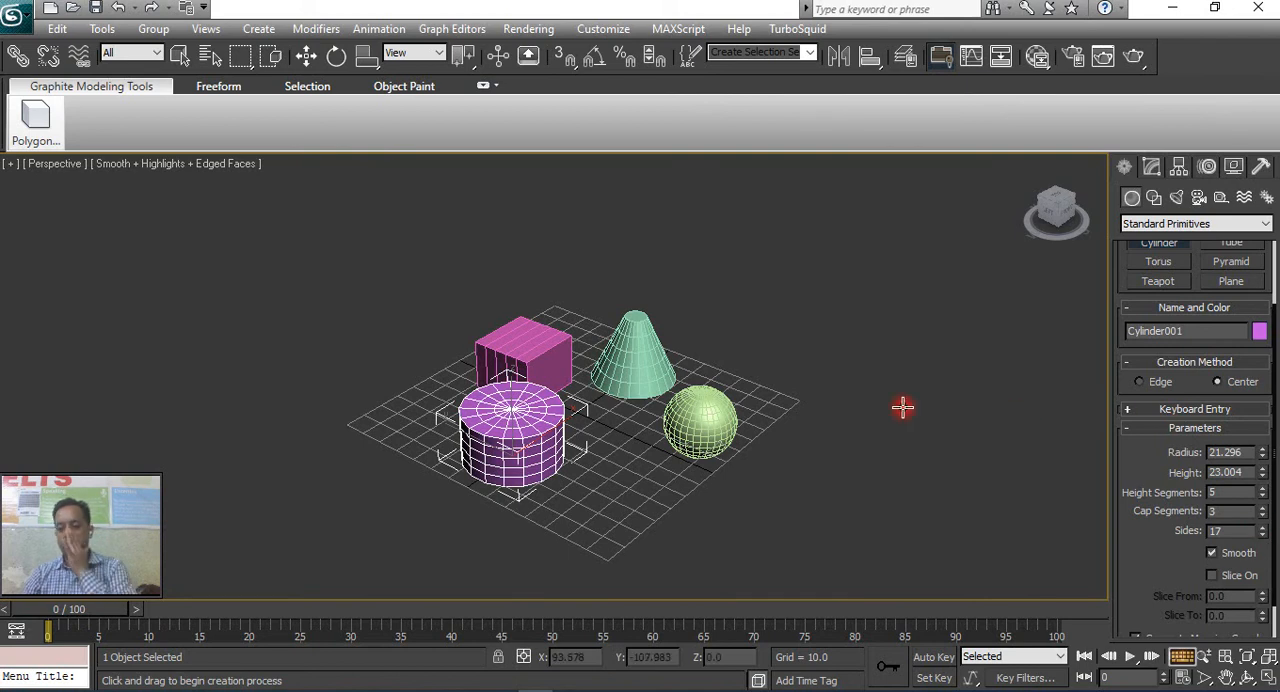
Create a torus beside the cone with Radius 1 about 27.9 and Radius 2 about 5.8.
{"action": "scroll", "coordinate": [1201, 432], "scroll_direction": "up", "scroll_amount": 2}
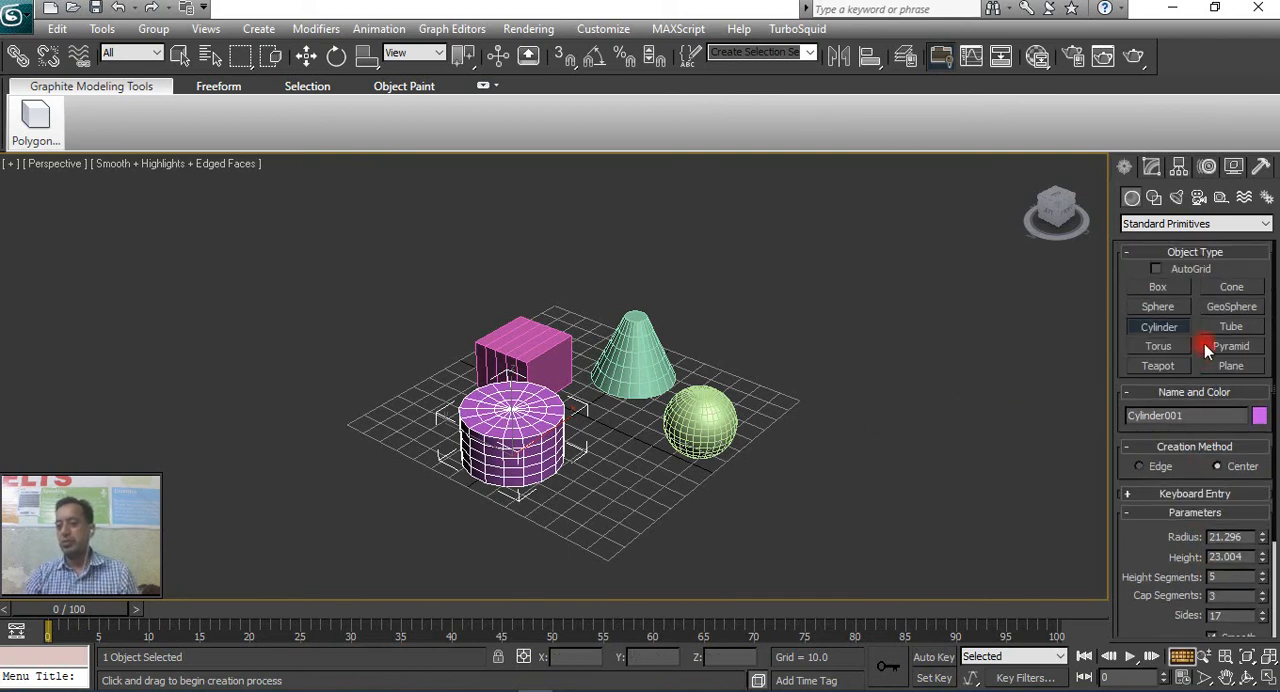
{"action": "left_click", "coordinate": [1165, 352]}
{"action": "left_click_drag", "start_coordinate": [756, 356], "coordinate": [830, 360]}
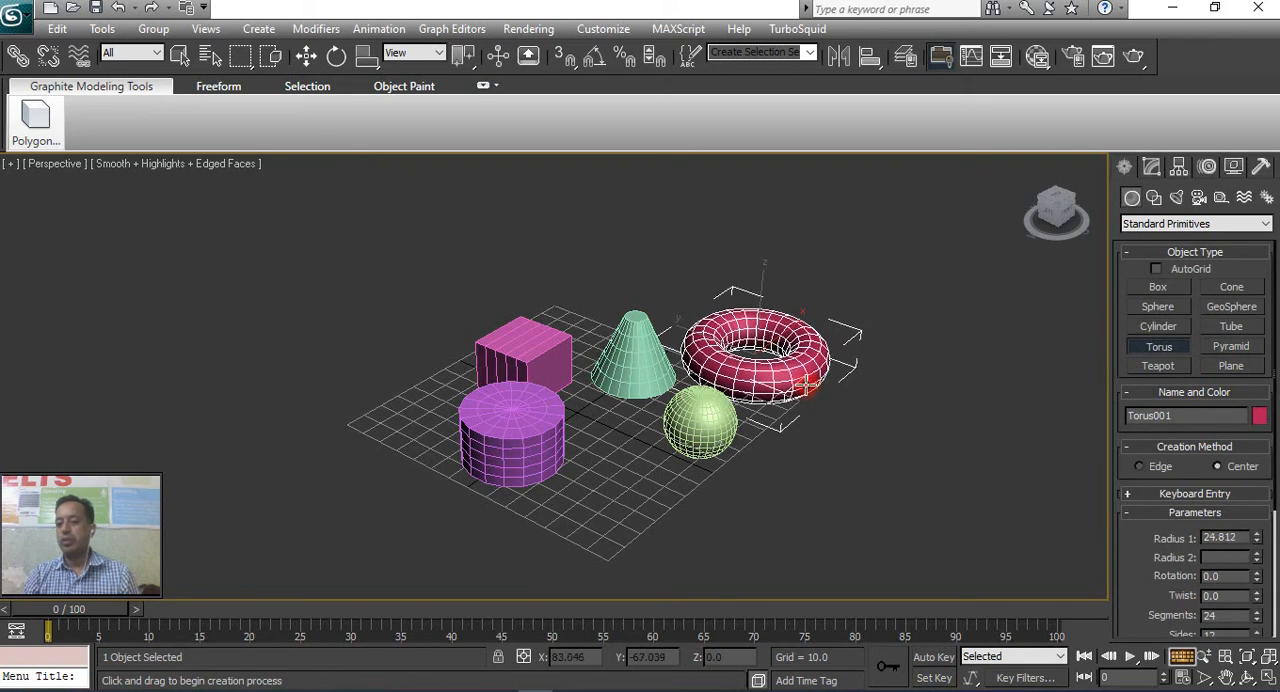
{"action": "left_click", "coordinate": [800, 364]}
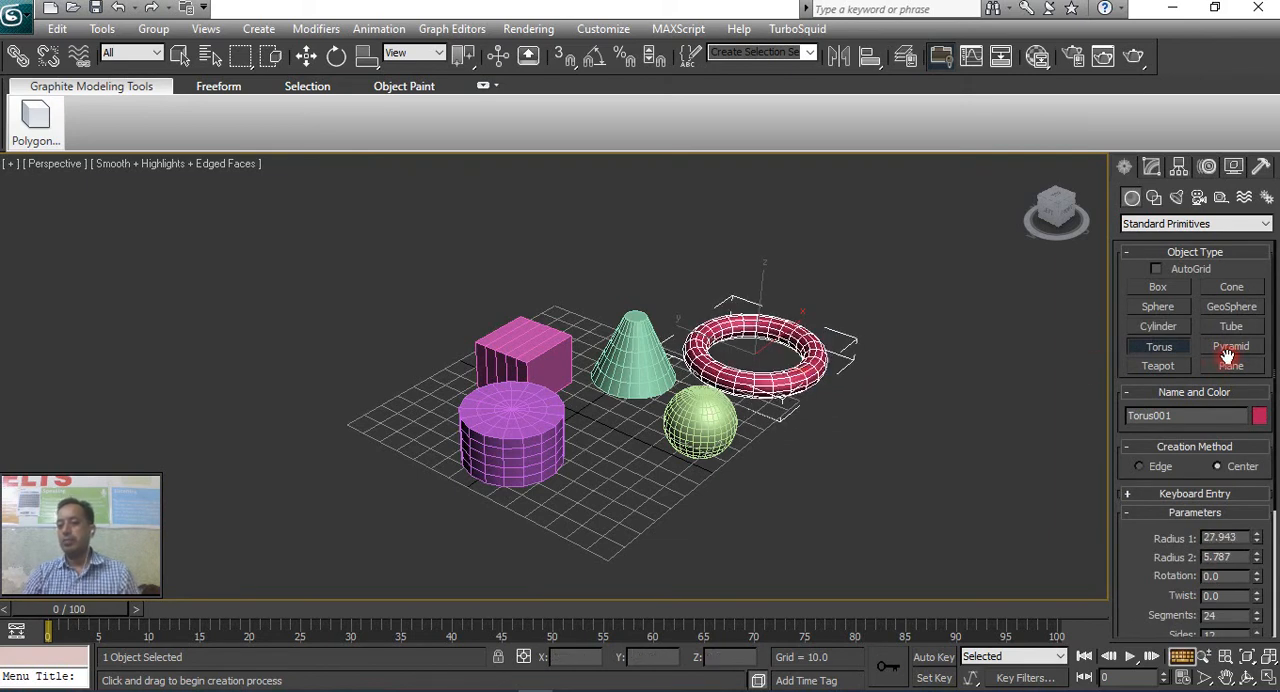
Create a pyramid beyond the torus, about 46.4 wide, 51.5 deep and 42.4 high.
{"action": "left_click", "coordinate": [1231, 346]}
{"action": "left_click_drag", "start_coordinate": [888, 376], "coordinate": [963, 446]}
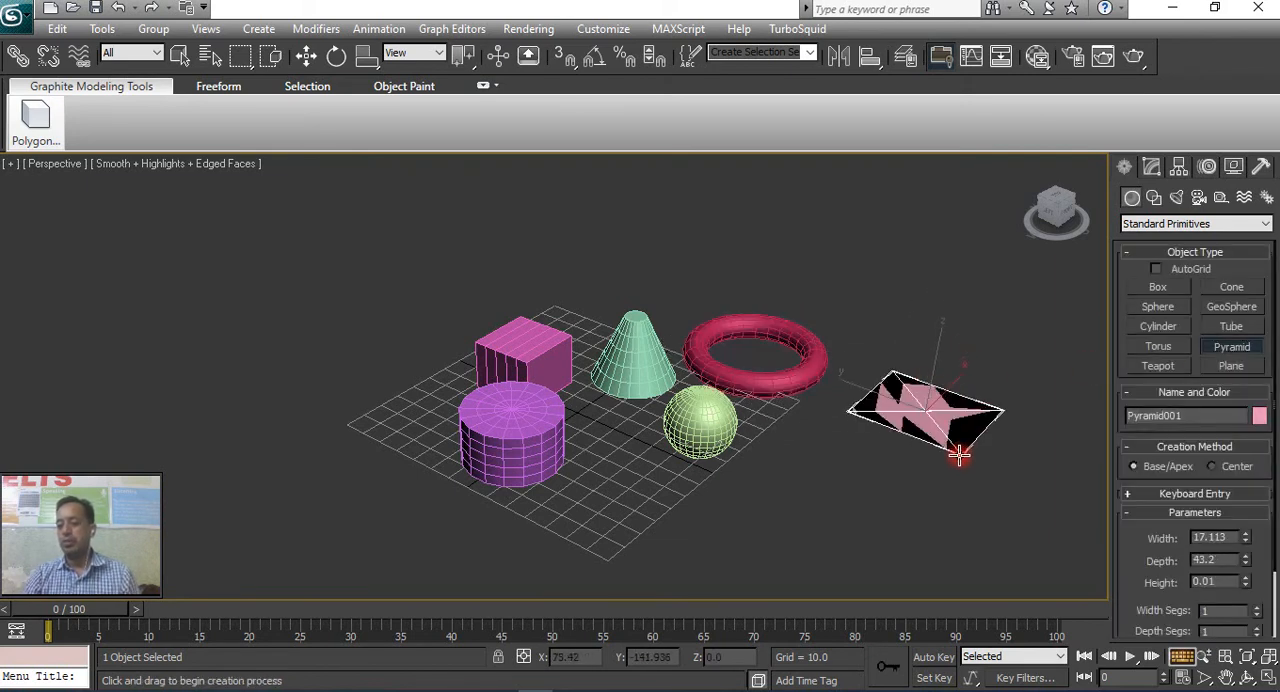
{"action": "left_click", "coordinate": [960, 358]}
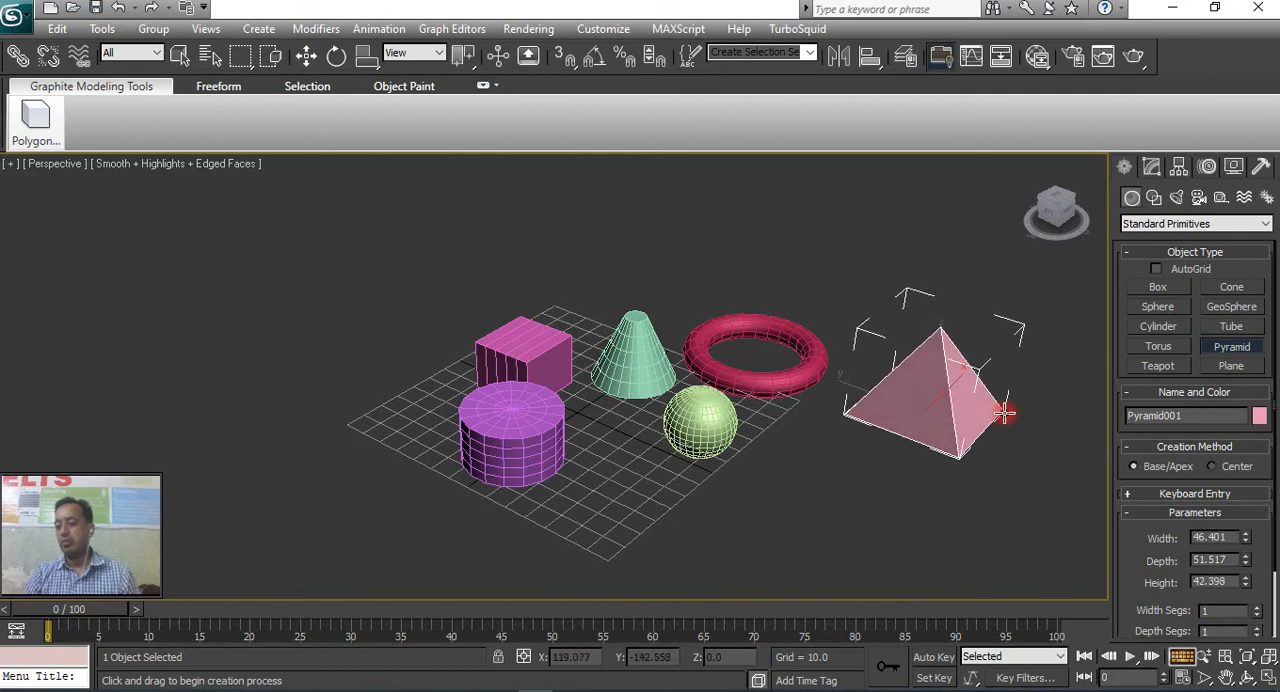
{"action": "scroll", "coordinate": [1196, 563], "scroll_direction": "down", "scroll_amount": 3}
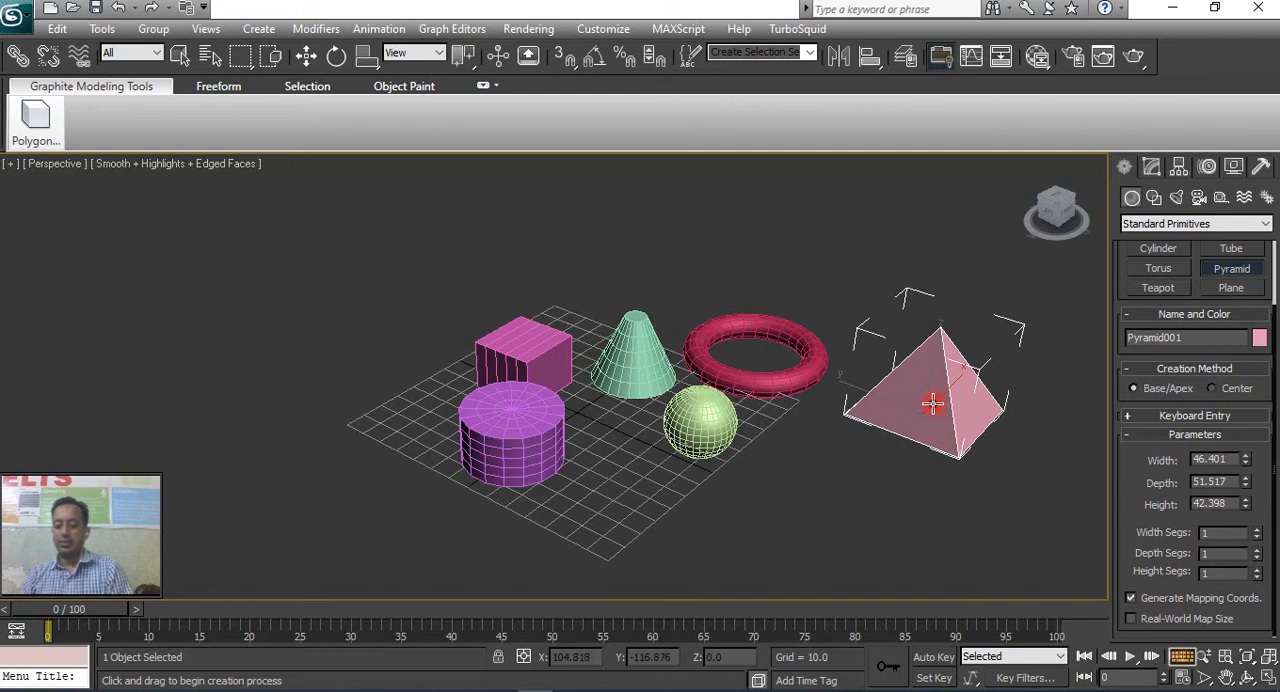
Delete the pyramid, the torus and the sphere.
{"action": "key", "text": "Delete"}
{"action": "right_click", "coordinate": [741, 393]}
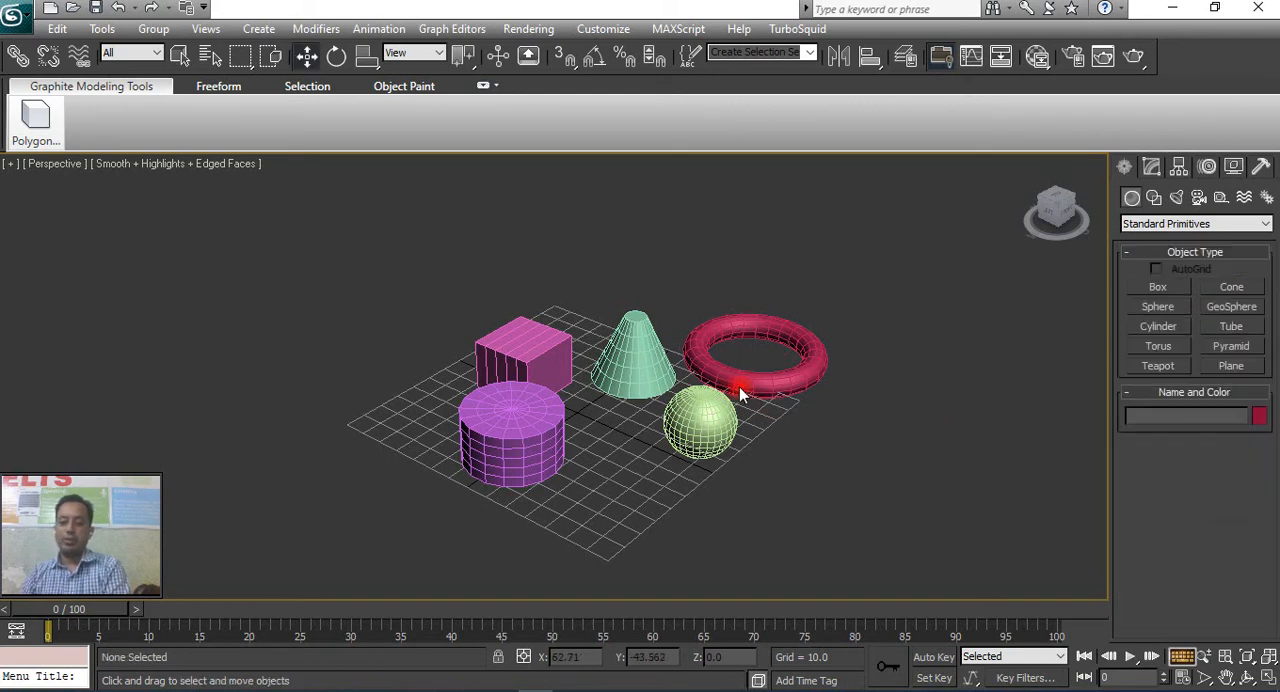
{"action": "left_click", "coordinate": [753, 388]}
{"action": "key", "text": "Delete"}
{"action": "left_click", "coordinate": [705, 423]}
{"action": "key", "text": "Delete"}
Delete the cone, the box and the cylinder to empty the scene.
{"action": "left_click", "coordinate": [630, 362]}
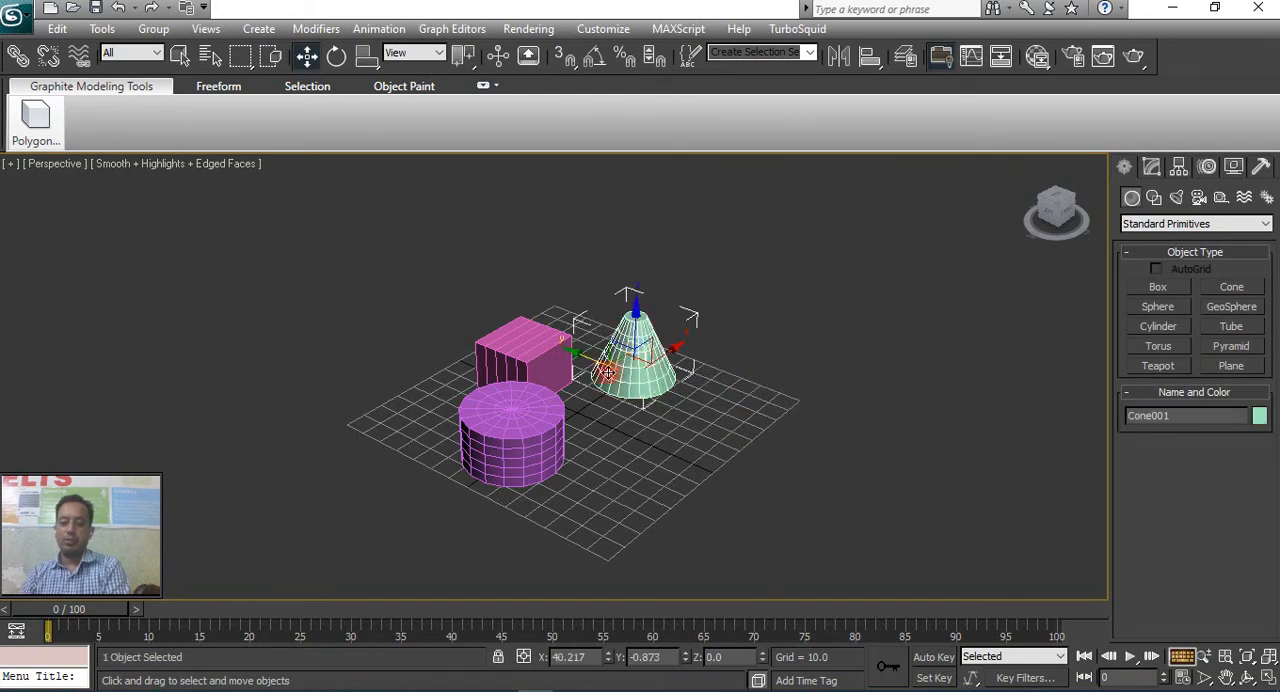
{"action": "key", "text": "Delete"}
{"action": "left_click", "coordinate": [523, 348]}
{"action": "key", "text": "Delete"}
{"action": "left_click", "coordinate": [534, 396]}
{"action": "key", "text": "Delete"}
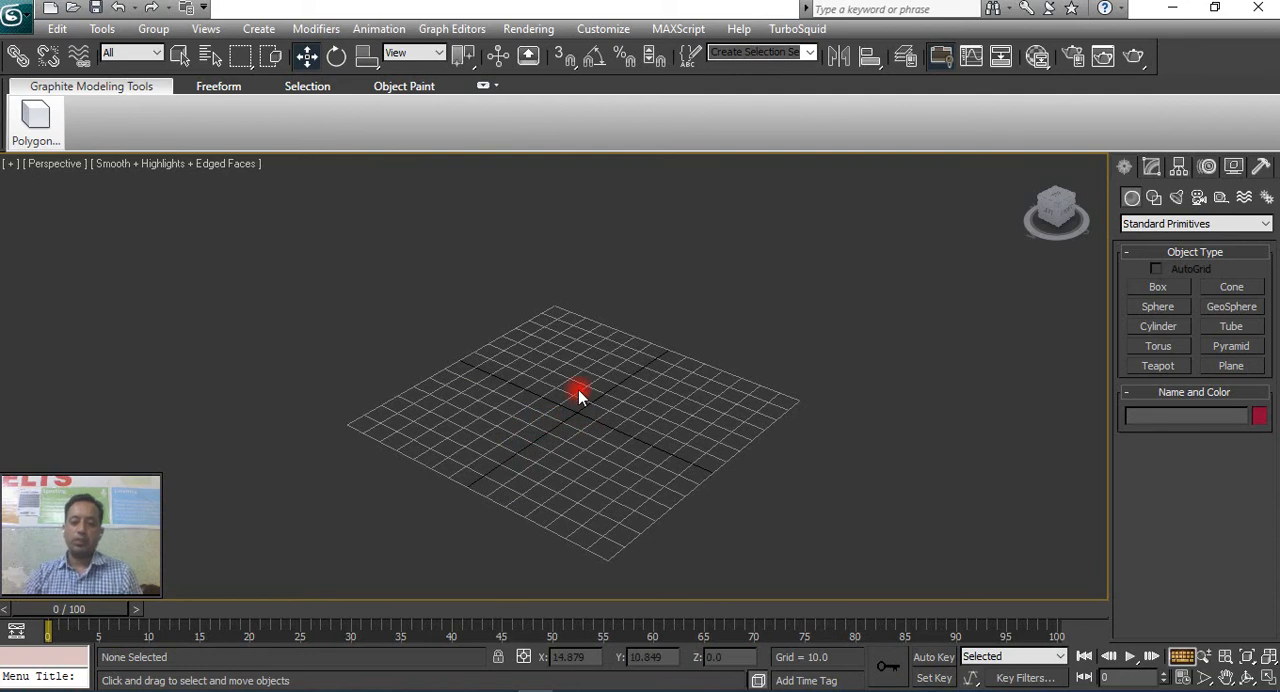
Undo the deletions of the cylinder, the box and the cone.
{"action": "key", "text": "ctrl+z"}
{"action": "key", "text": "ctrl+z"}
{"action": "key", "text": "ctrl+z"}
{"action": "key", "text": "ctrl+z"}
{"action": "key", "text": "ctrl+z"}
Delete the cone and the cylinder, keeping only the box.
{"action": "left_click", "coordinate": [536, 348]}
{"action": "left_click", "coordinate": [646, 364]}
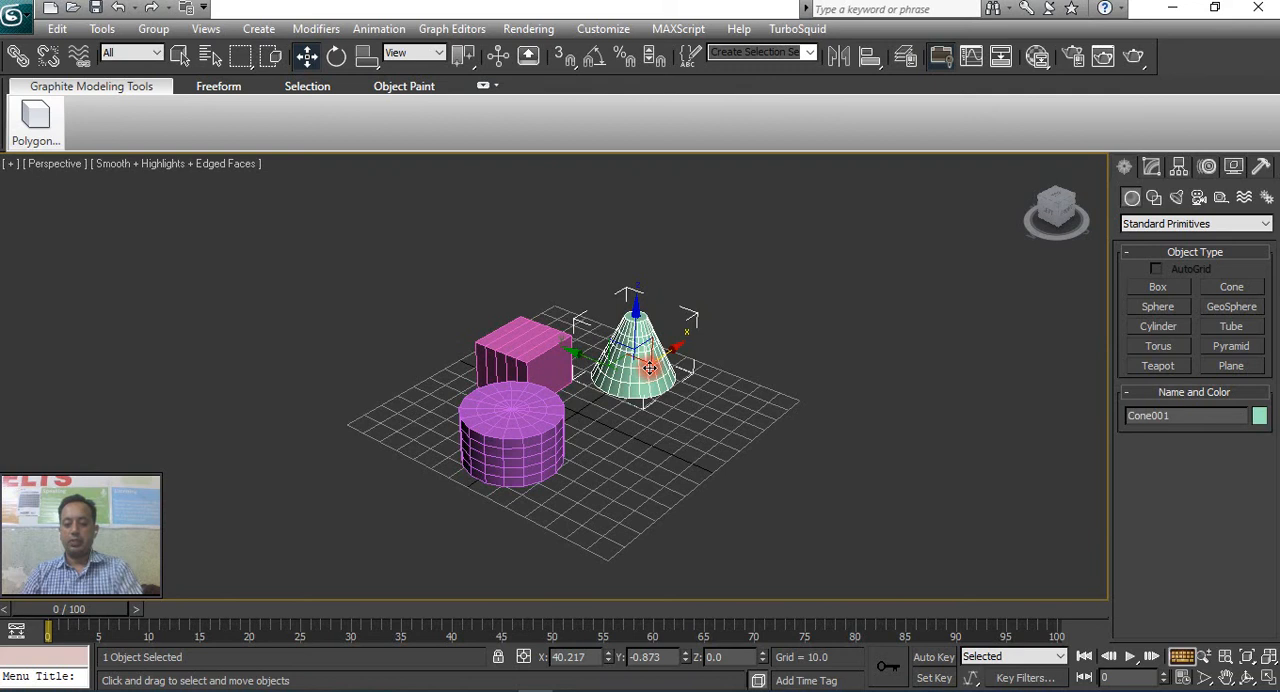
{"action": "key", "text": "Delete"}
{"action": "left_click", "coordinate": [556, 412]}
{"action": "key", "text": "Delete"}
Copy the box along Y to about Y -15.7, and copy both boxes along X to form a two-by-two arrangement.
{"action": "left_click", "coordinate": [523, 374]}
{"action": "left_click_drag", "start_coordinate": [523, 374], "coordinate": [610, 388], "text": "shift"}
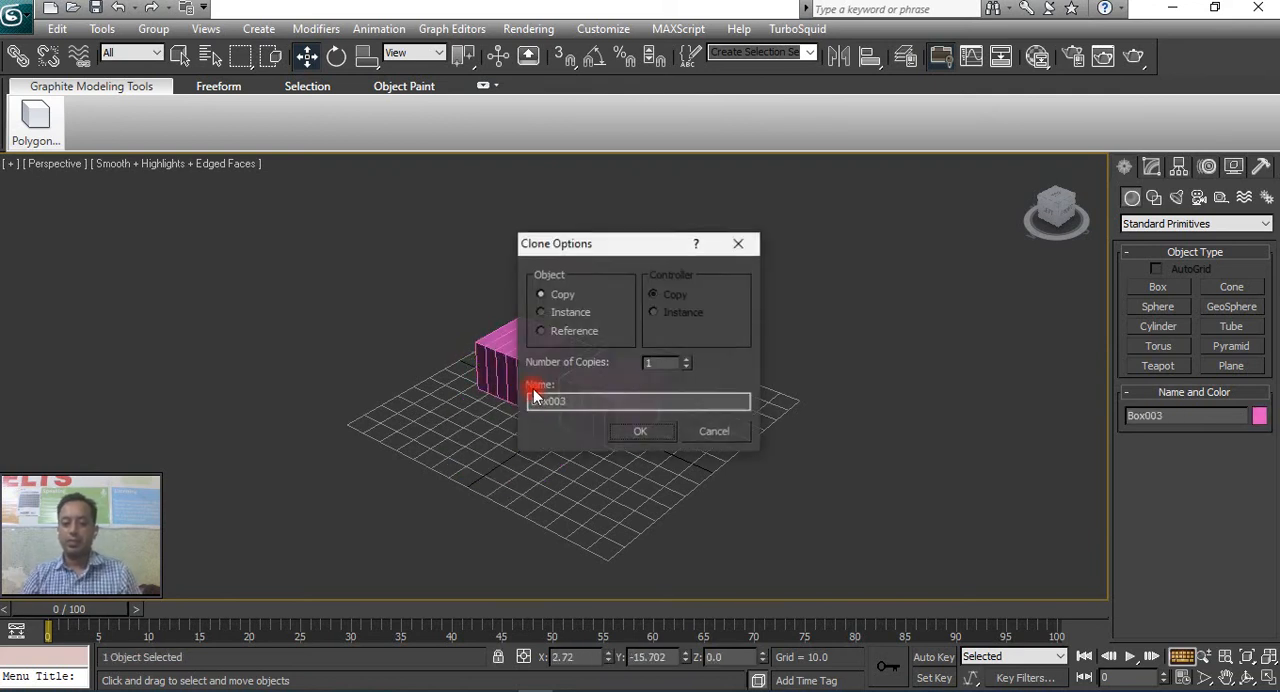
{"action": "left_click", "coordinate": [640, 431]}
{"action": "left_click", "coordinate": [530, 381], "text": "ctrl"}
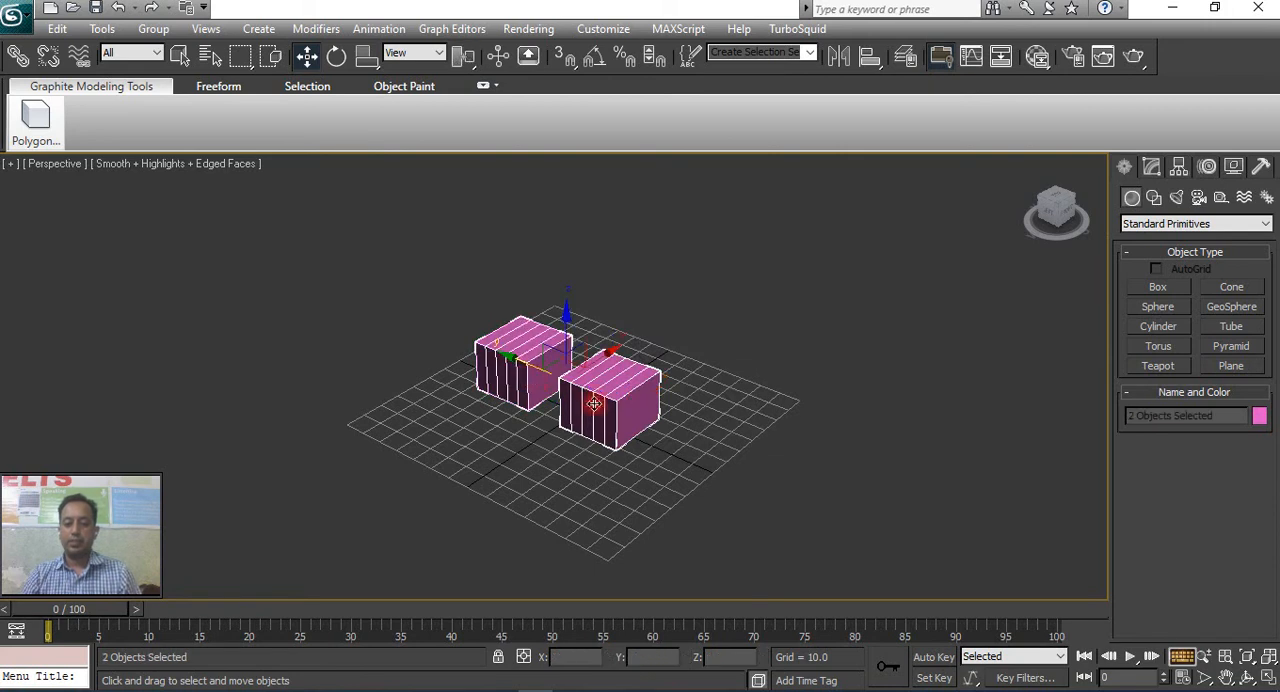
{"action": "left_click_drag", "start_coordinate": [598, 371], "coordinate": [525, 431], "text": "shift"}
{"action": "left_click", "coordinate": [640, 432]}
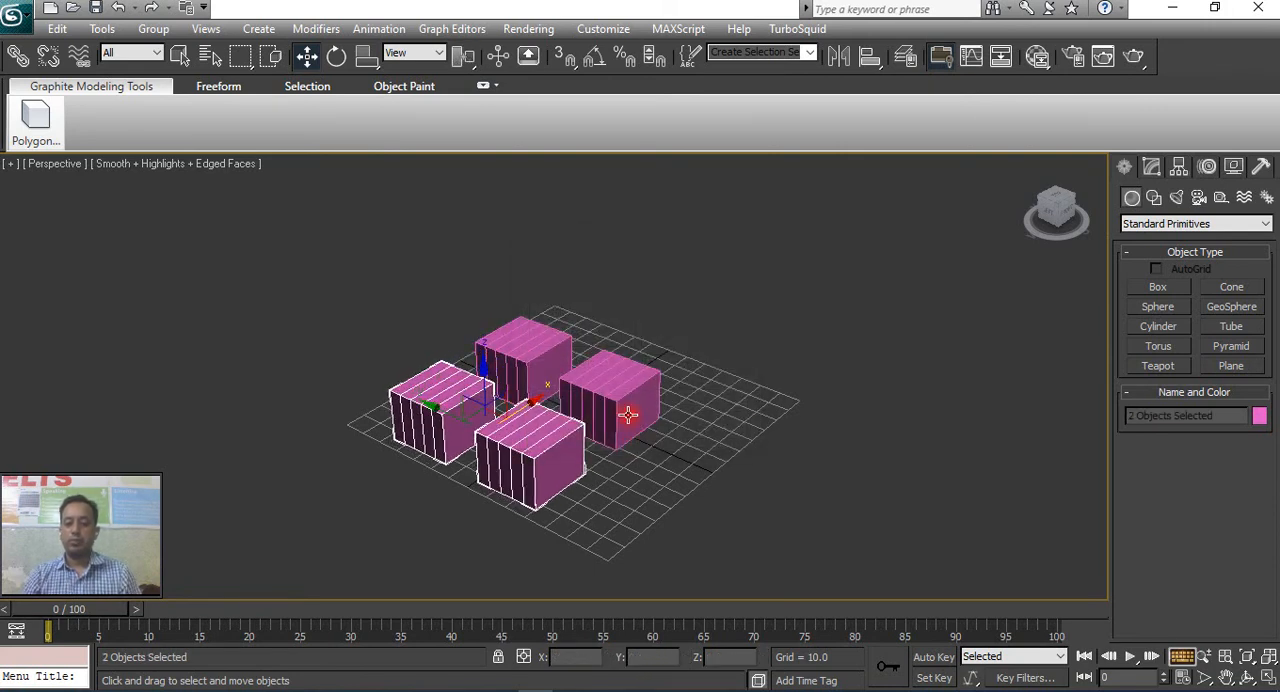
Move all four boxes together about 24 units along the X axis and clear the selection.
{"action": "left_click_drag", "start_coordinate": [543, 357], "coordinate": [579, 332]}
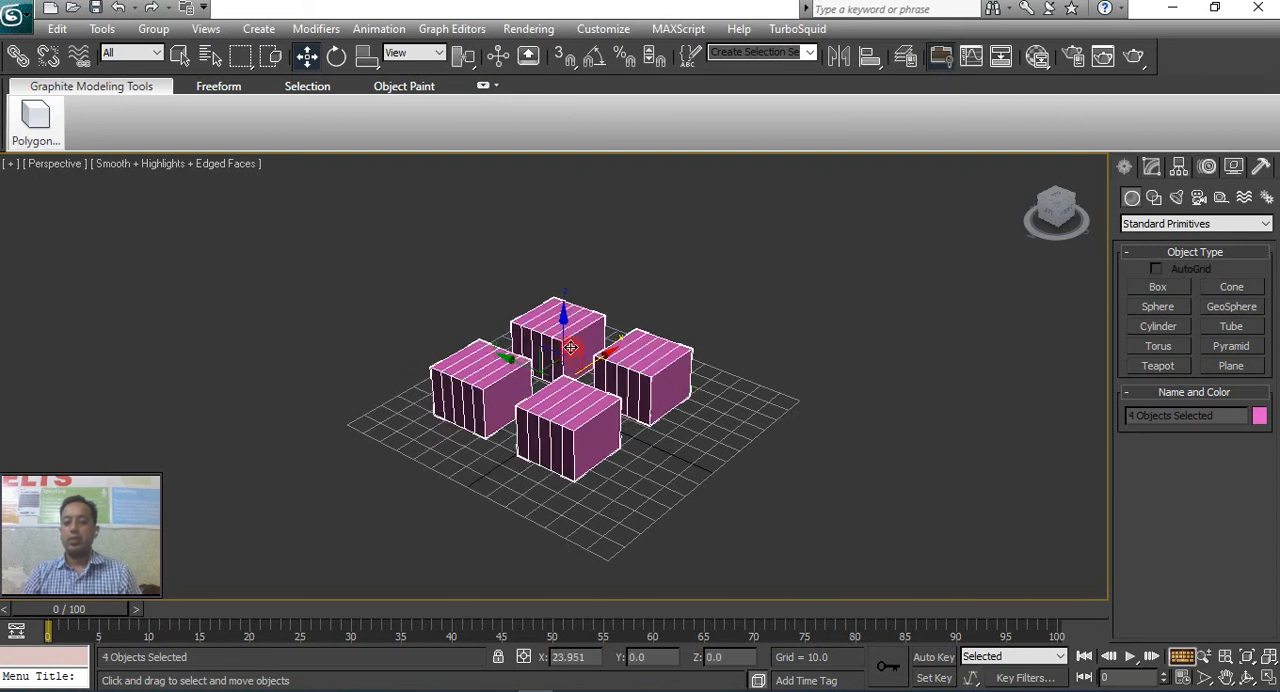
{"action": "left_click", "coordinate": [652, 369], "text": "alt"}
{"action": "left_click", "coordinate": [652, 369], "text": "ctrl"}
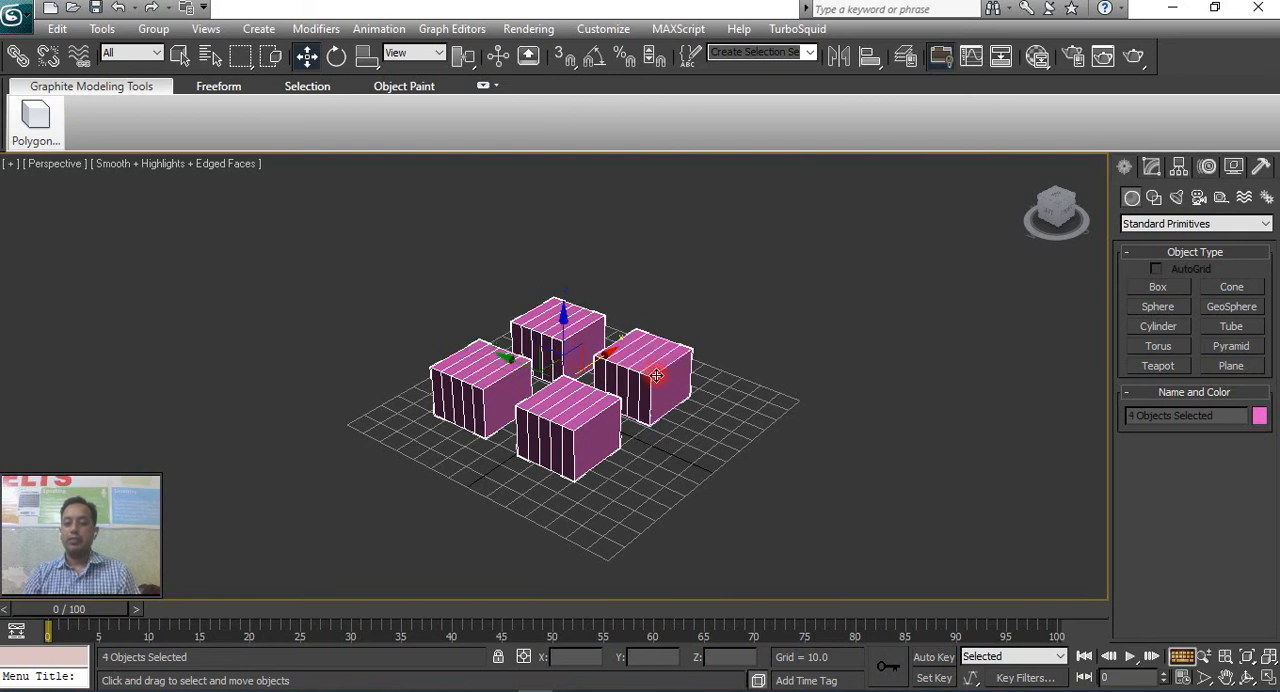
{"action": "left_click", "coordinate": [692, 382]}
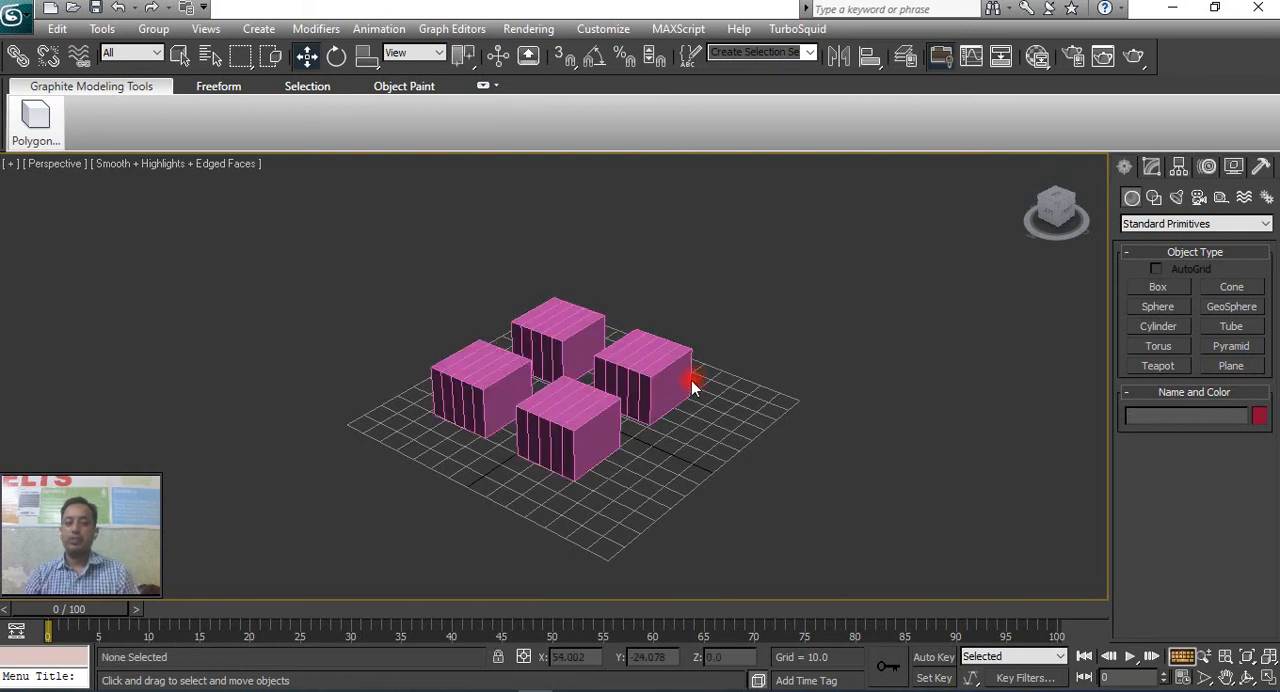
Select each of the four boxes one at a time, finishing with the copy beside the original box.
{"action": "left_click", "coordinate": [656, 376]}
{"action": "left_click", "coordinate": [579, 411]}
{"action": "left_click", "coordinate": [575, 328]}
{"action": "left_click", "coordinate": [482, 366]}
{"action": "left_click", "coordinate": [663, 372]}
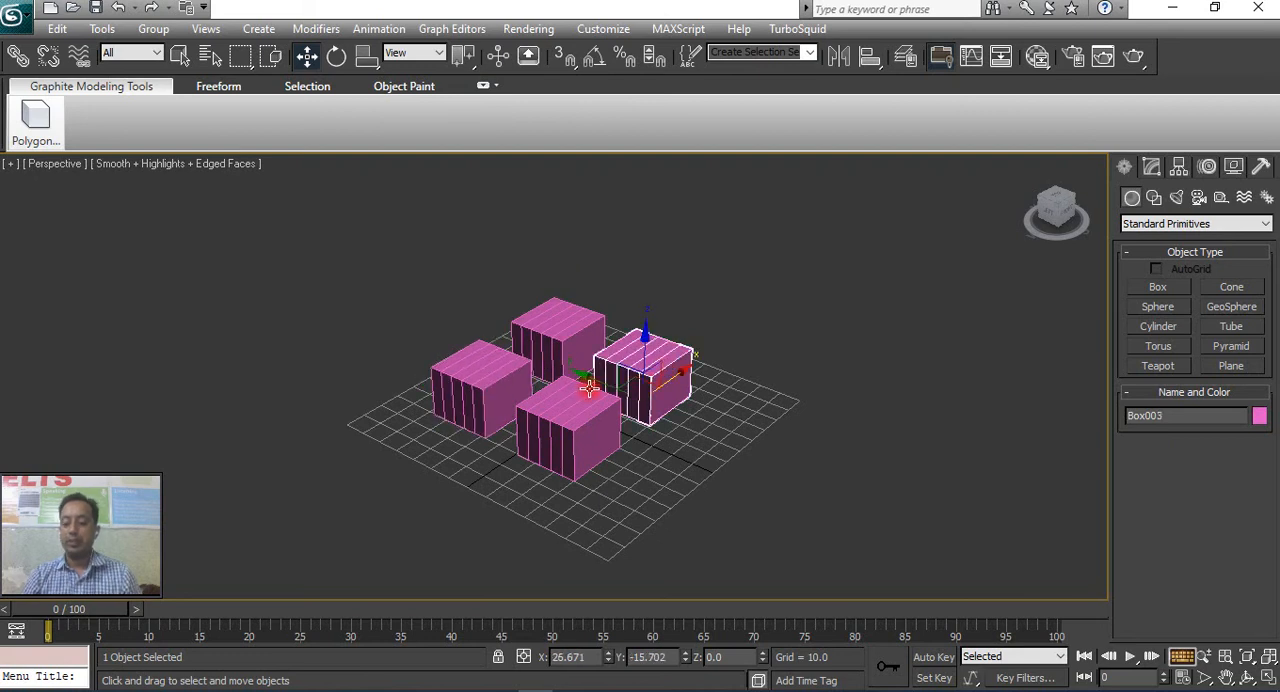
Set the 3D snap types to Endpoint, Midpoint and Center Face in the Grid and Snap Settings.
{"action": "right_click", "coordinate": [565, 58]}
{"action": "left_click", "coordinate": [714, 176]}
{"action": "right_click", "coordinate": [563, 58]}
{"action": "mouse_move", "coordinate": [528, 177]}
{"action": "left_mouse_down"}
{"action": "mouse_move", "coordinate": [658, 191]}
{"action": "mouse_move", "coordinate": [540, 189]}
{"action": "left_mouse_up"}
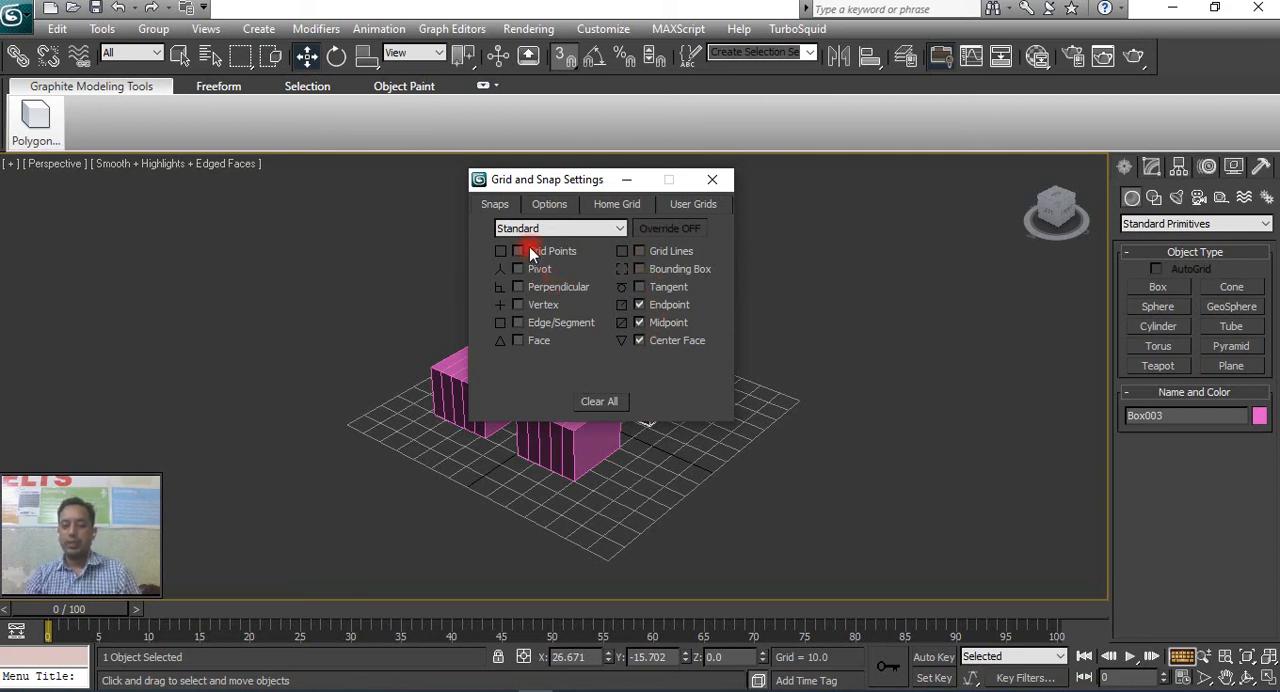
{"action": "left_click", "coordinate": [639, 322]}
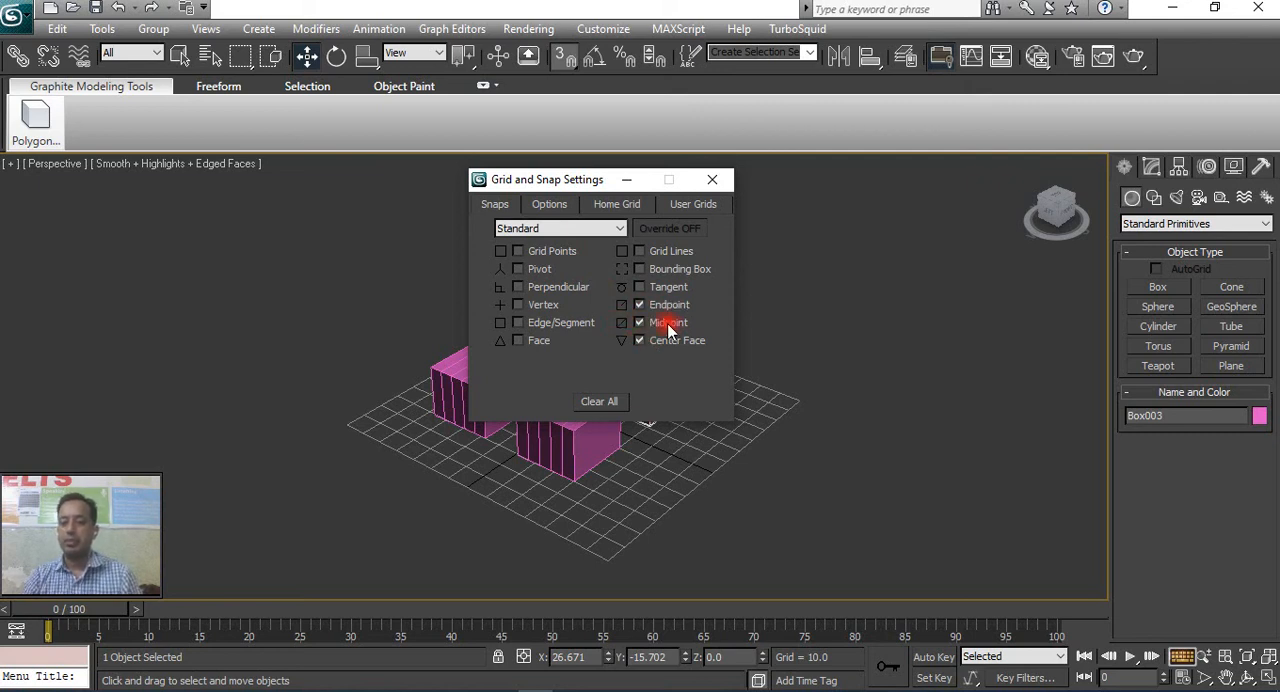
{"action": "left_click", "coordinate": [711, 180]}
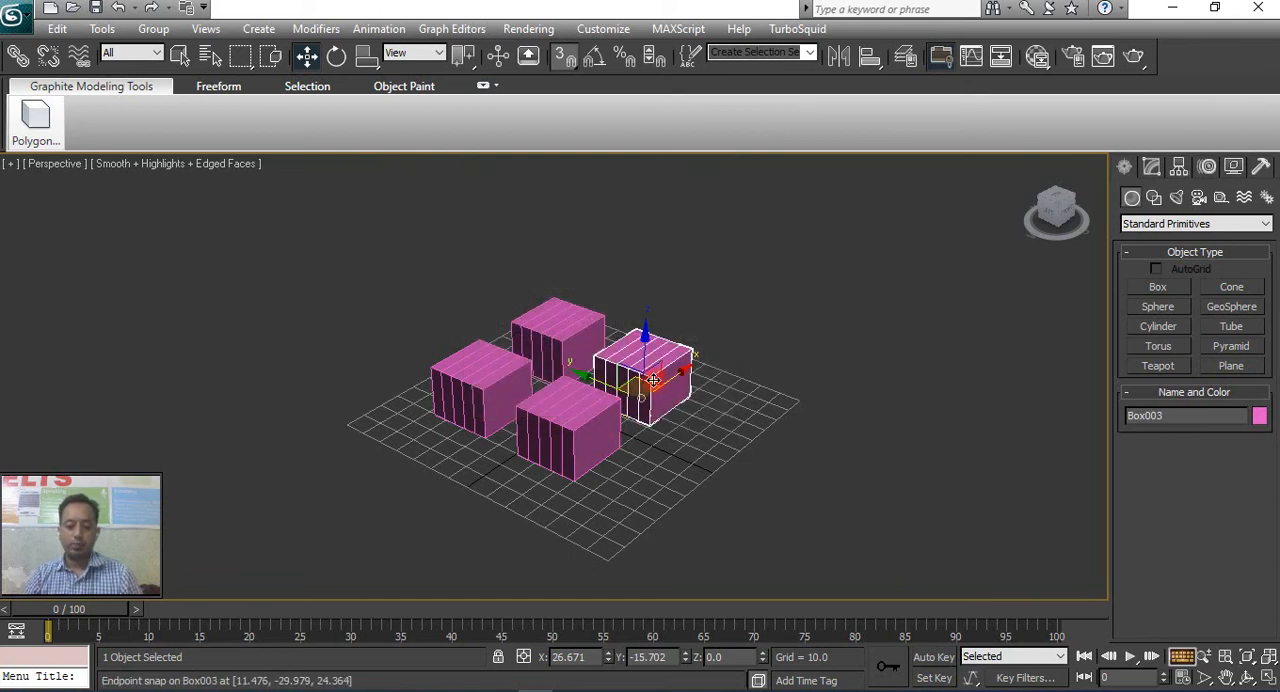
{"action": "key", "text": "m"}
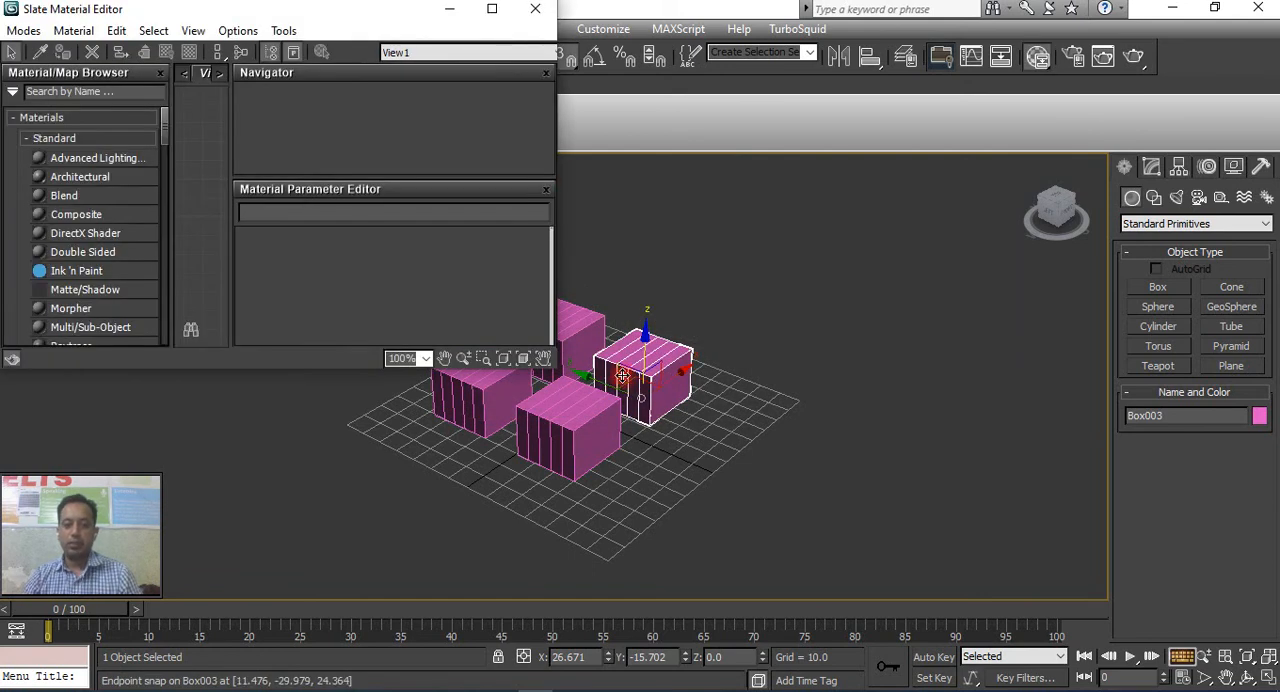
{"action": "left_click", "coordinate": [540, 8]}
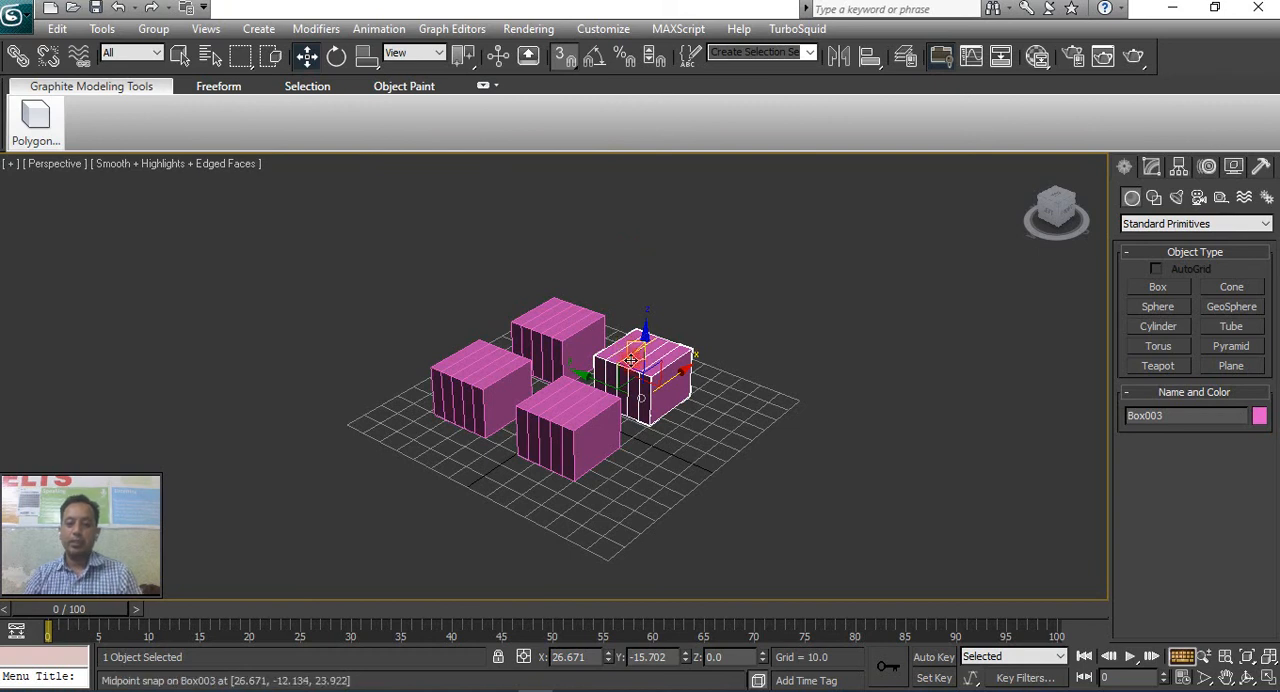
Stack the selected box on top of the rear box by snapping its lower corner to the rear box's upper corner.
{"action": "scroll", "coordinate": [650, 377], "scroll_direction": "up", "scroll_amount": 4}
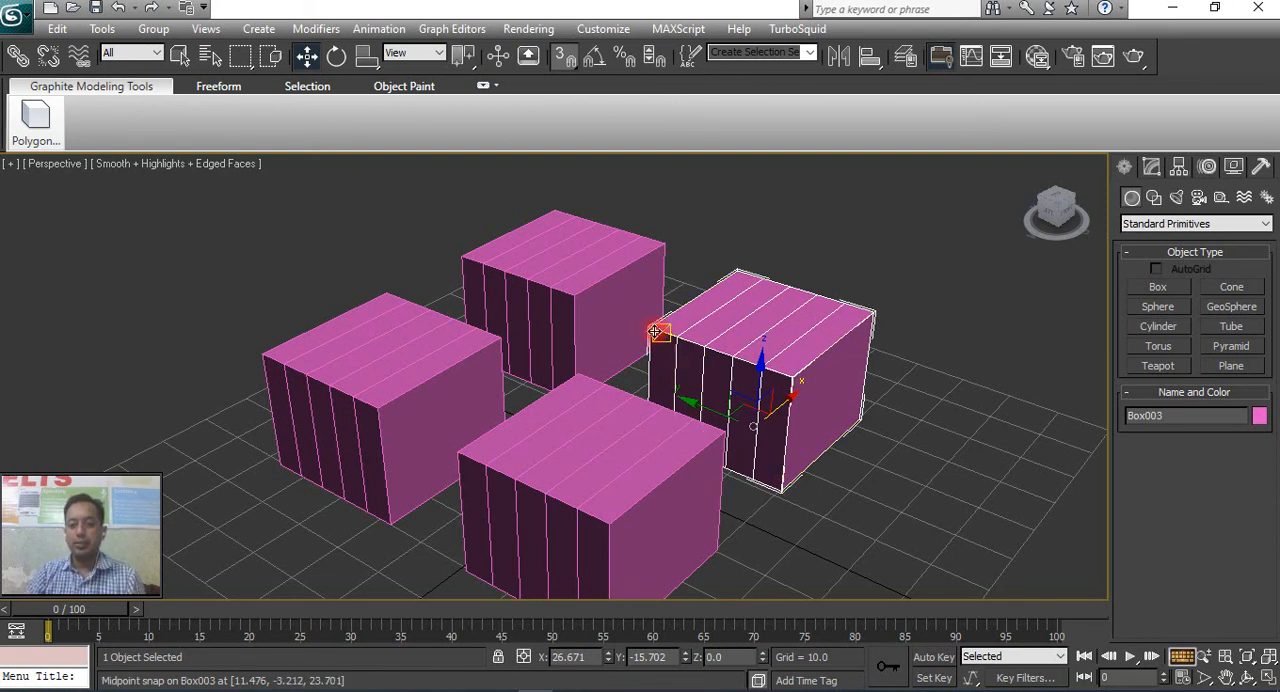
{"action": "left_click_drag", "start_coordinate": [780, 491], "coordinate": [566, 294]}
{"action": "scroll", "coordinate": [631, 419], "scroll_direction": "down", "scroll_amount": 5}
Snap the two remaining boxes by their lower corners onto the stack, making a four-box tower.
{"action": "middle_click_drag", "start_coordinate": [631, 429], "coordinate": [743, 420]}
{"action": "left_click", "coordinate": [694, 468]}
{"action": "left_click_drag", "start_coordinate": [693, 468], "coordinate": [669, 286]}
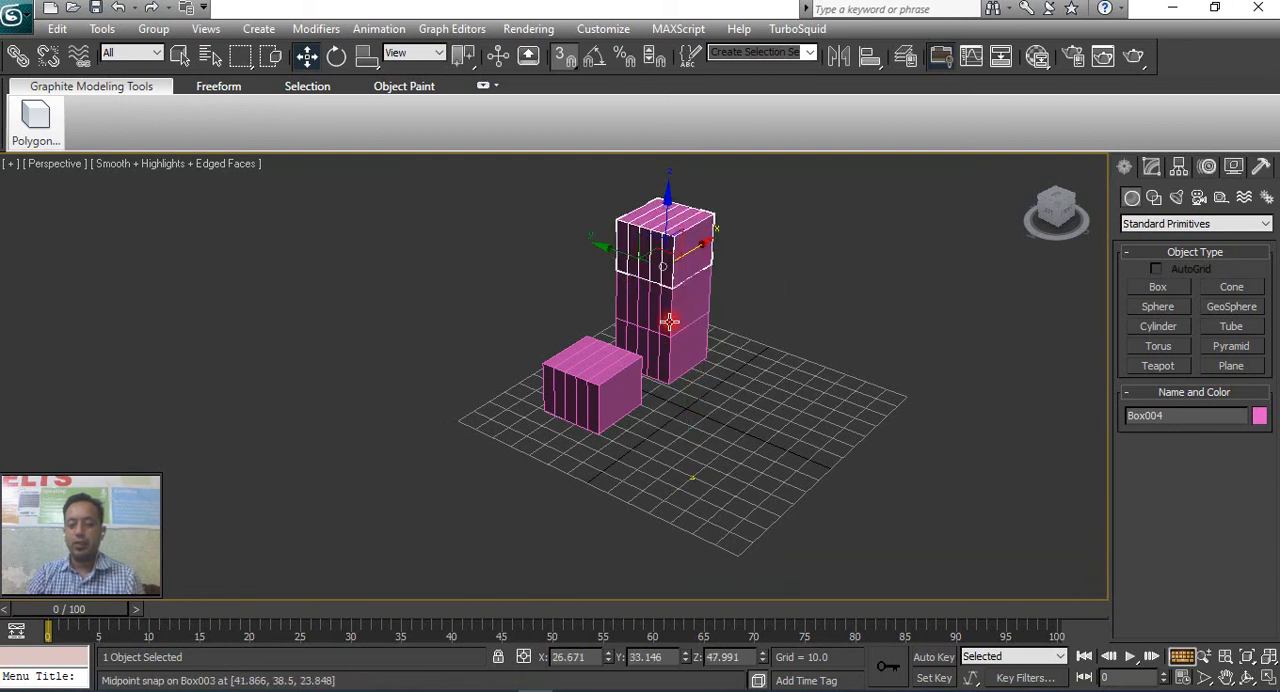
{"action": "left_click", "coordinate": [597, 428]}
{"action": "left_click_drag", "start_coordinate": [596, 432], "coordinate": [672, 238]}
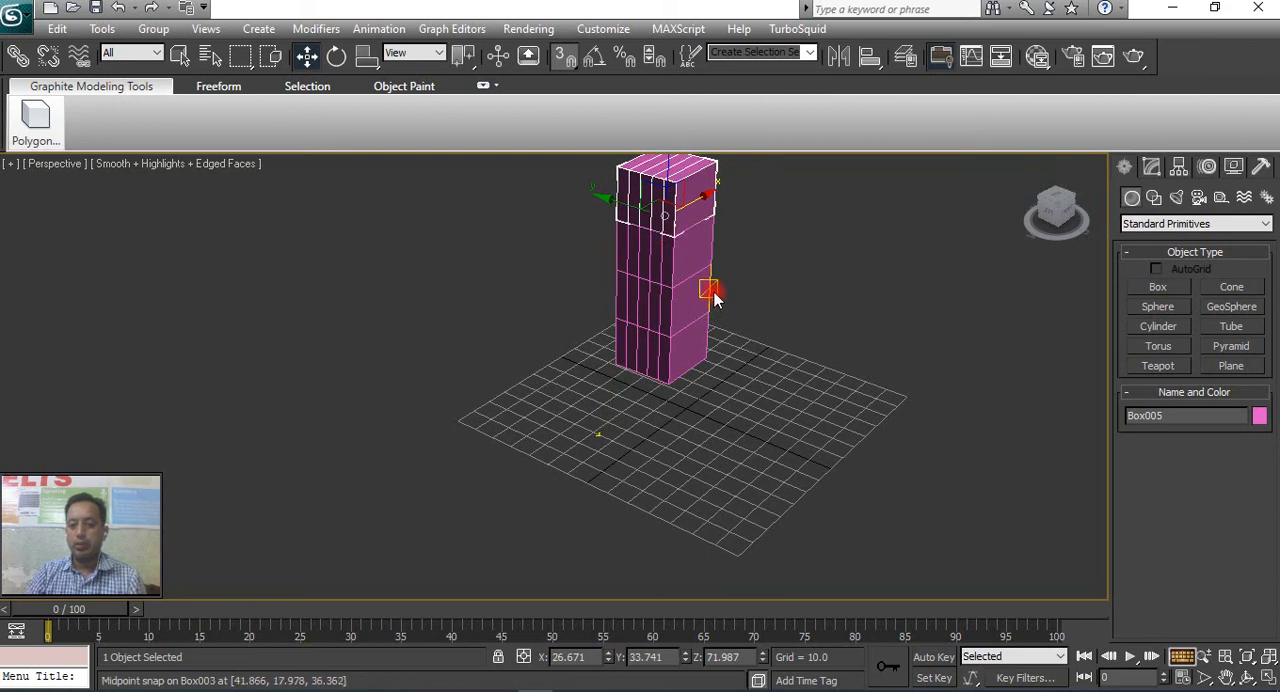
Move the tower's top two boxes together down onto the grid beside the lower two.
{"action": "left_click", "coordinate": [669, 286], "text": "ctrl"}
{"action": "left_click_drag", "start_coordinate": [672, 286], "coordinate": [766, 426]}
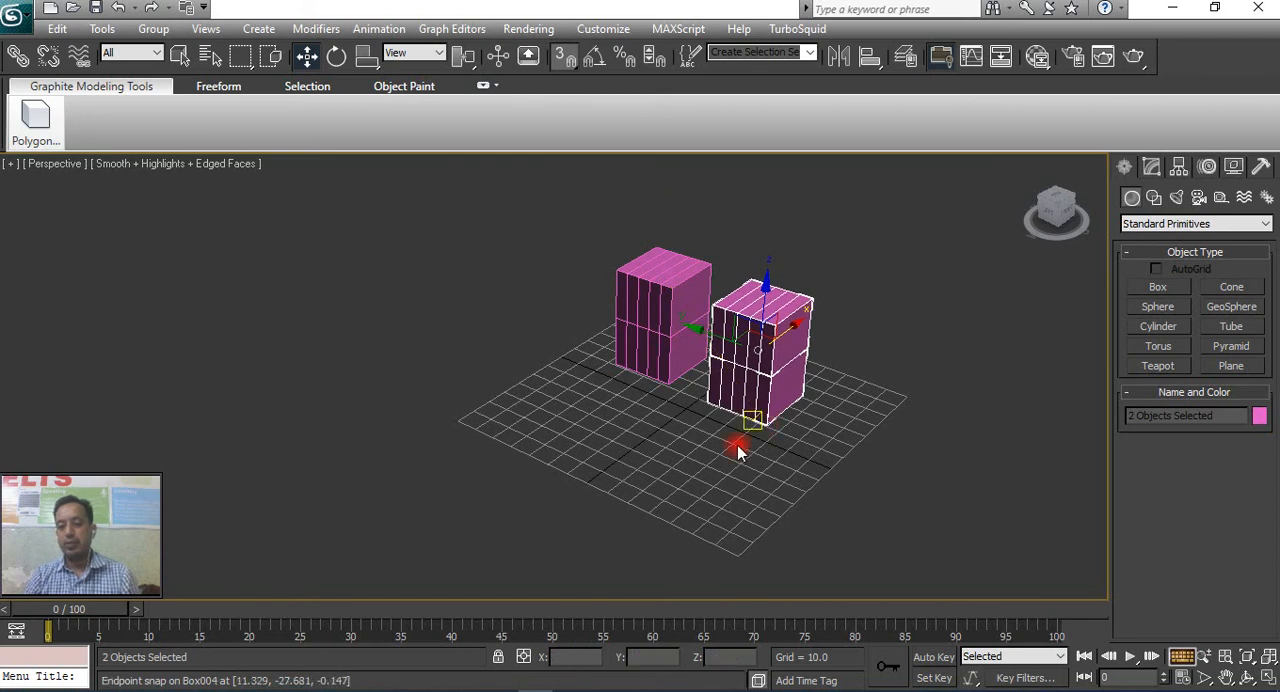
Review the enabled 3D snap types in the Grid and Snap Settings and clear the box selection.
{"action": "right_click", "coordinate": [566, 63]}
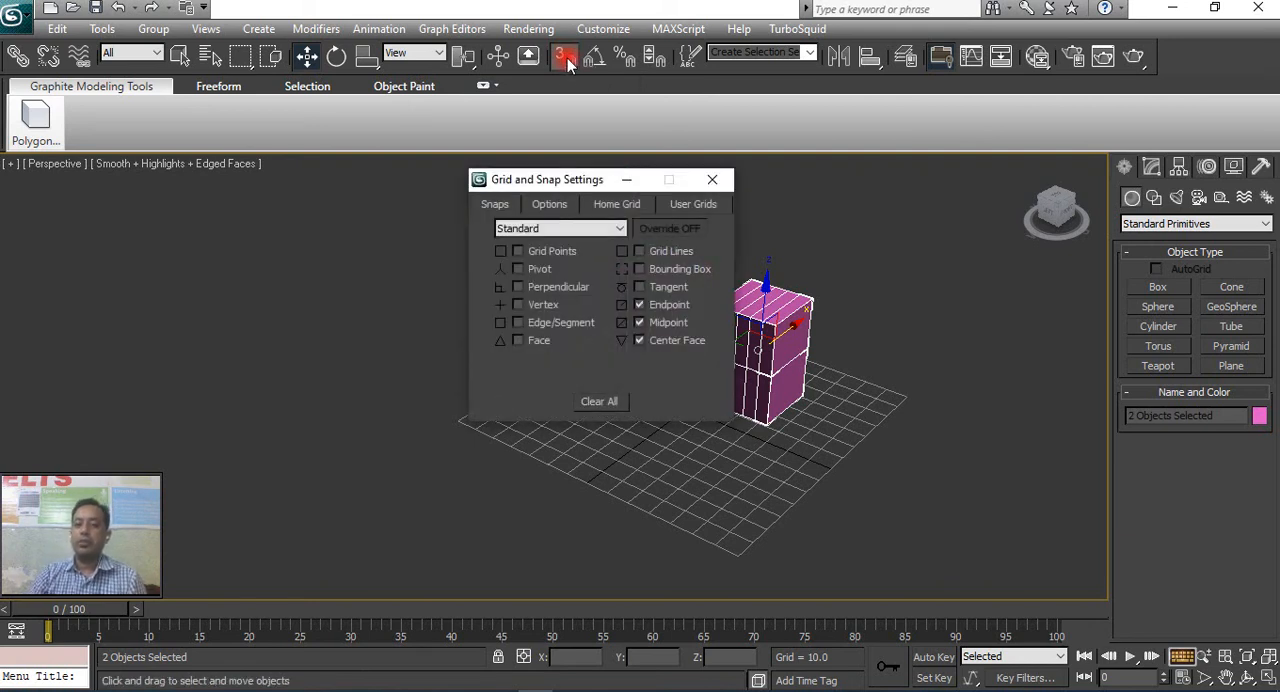
{"action": "left_click_drag", "start_coordinate": [576, 182], "coordinate": [440, 170]}
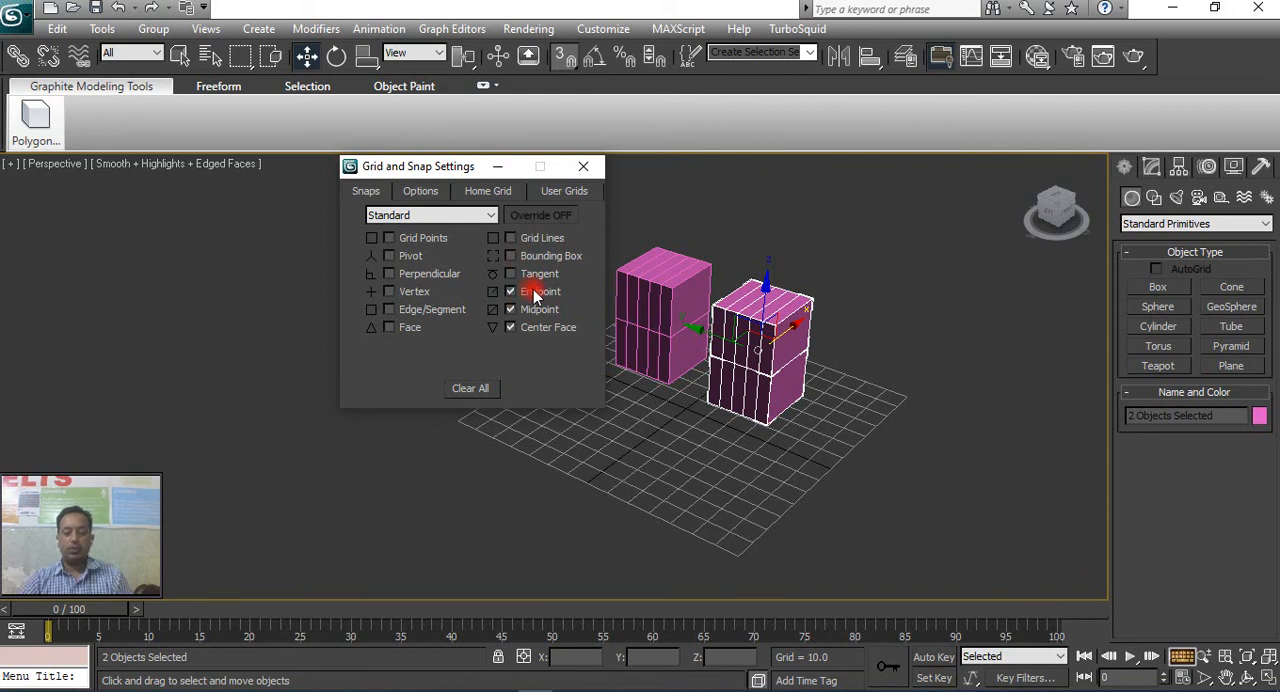
{"action": "left_click", "coordinate": [583, 167]}
{"action": "left_click", "coordinate": [694, 395]}
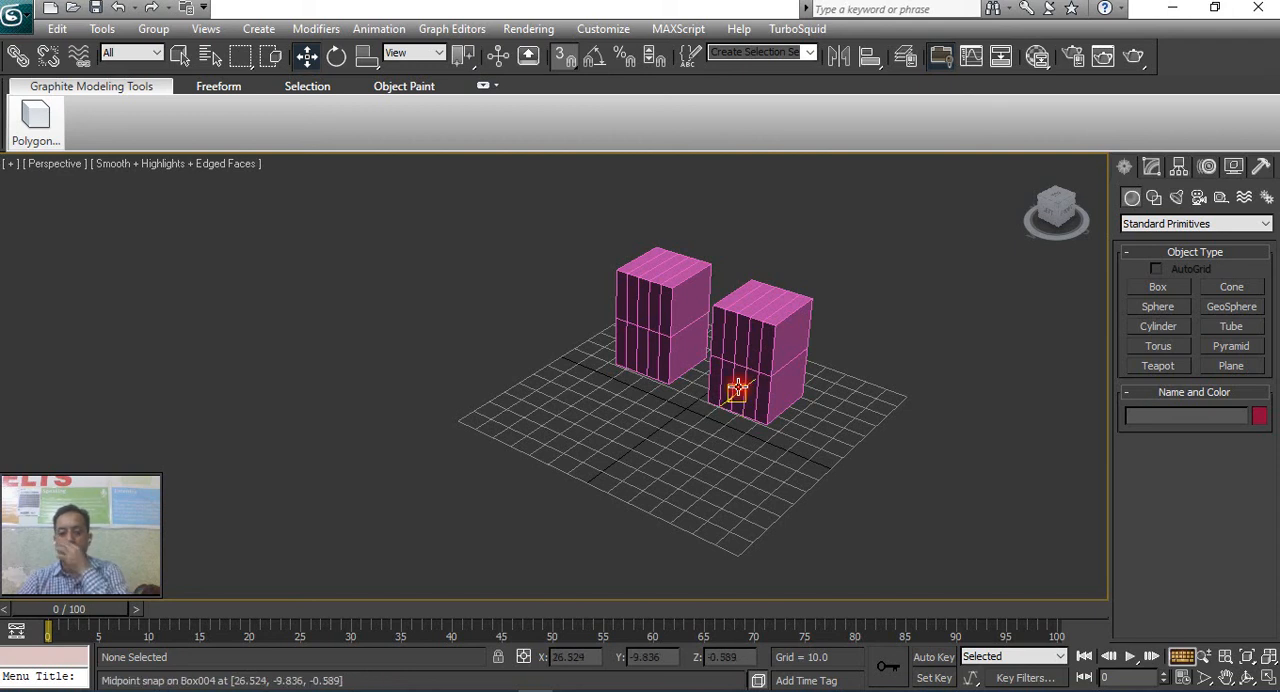
Try the Grid Points, Pivot, Perpendicular and Edge/Segment snap types, restoring only Endpoint, Midpoint and Center Face.
{"action": "right_click", "coordinate": [560, 42]}
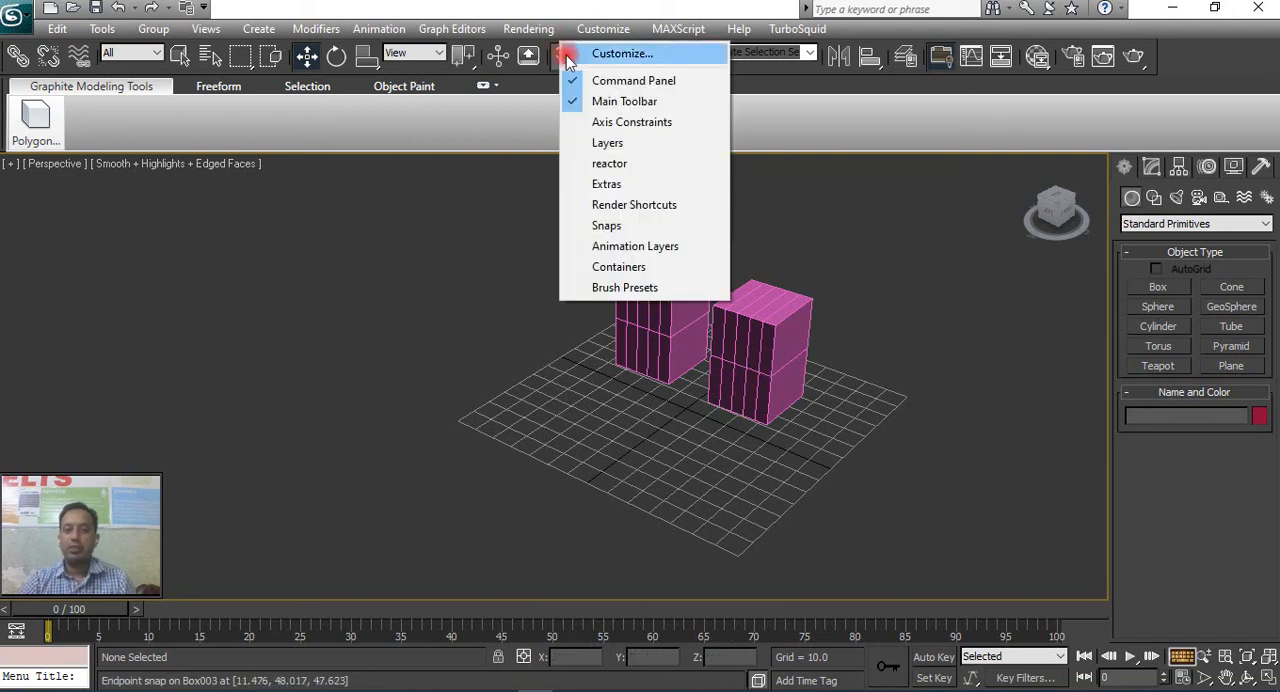
{"action": "left_click", "coordinate": [573, 13]}
{"action": "right_click", "coordinate": [571, 58]}
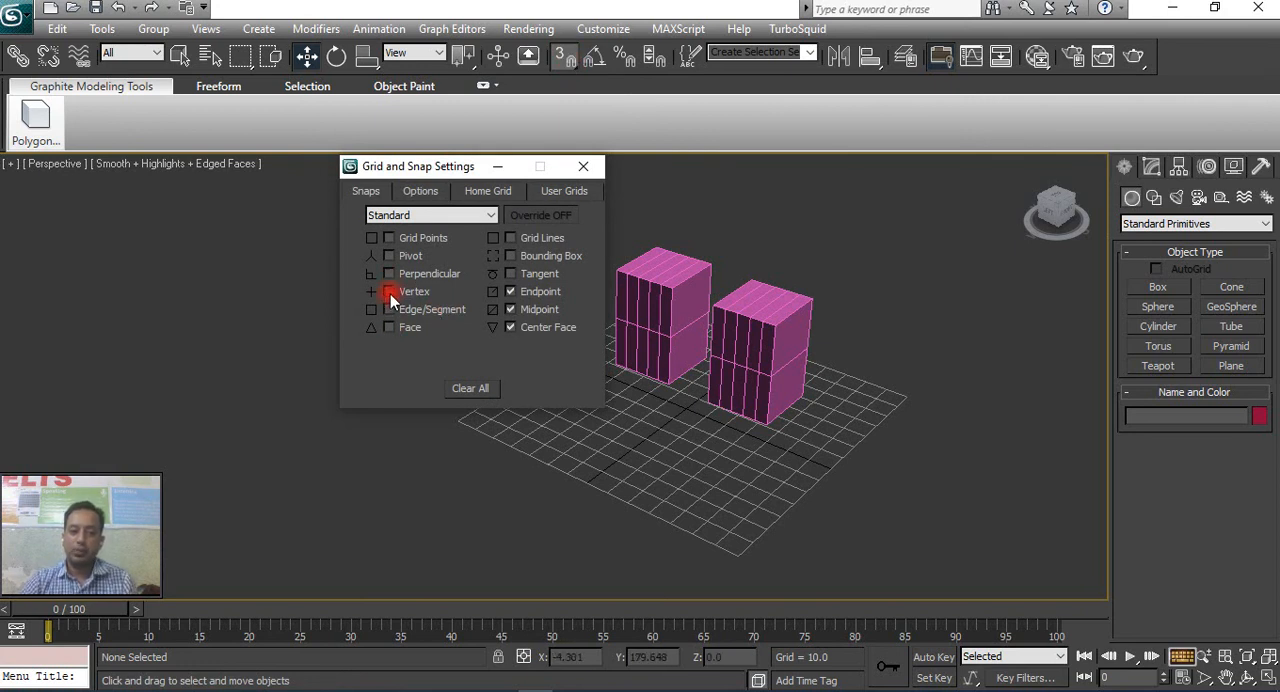
{"action": "left_click", "coordinate": [390, 238]}
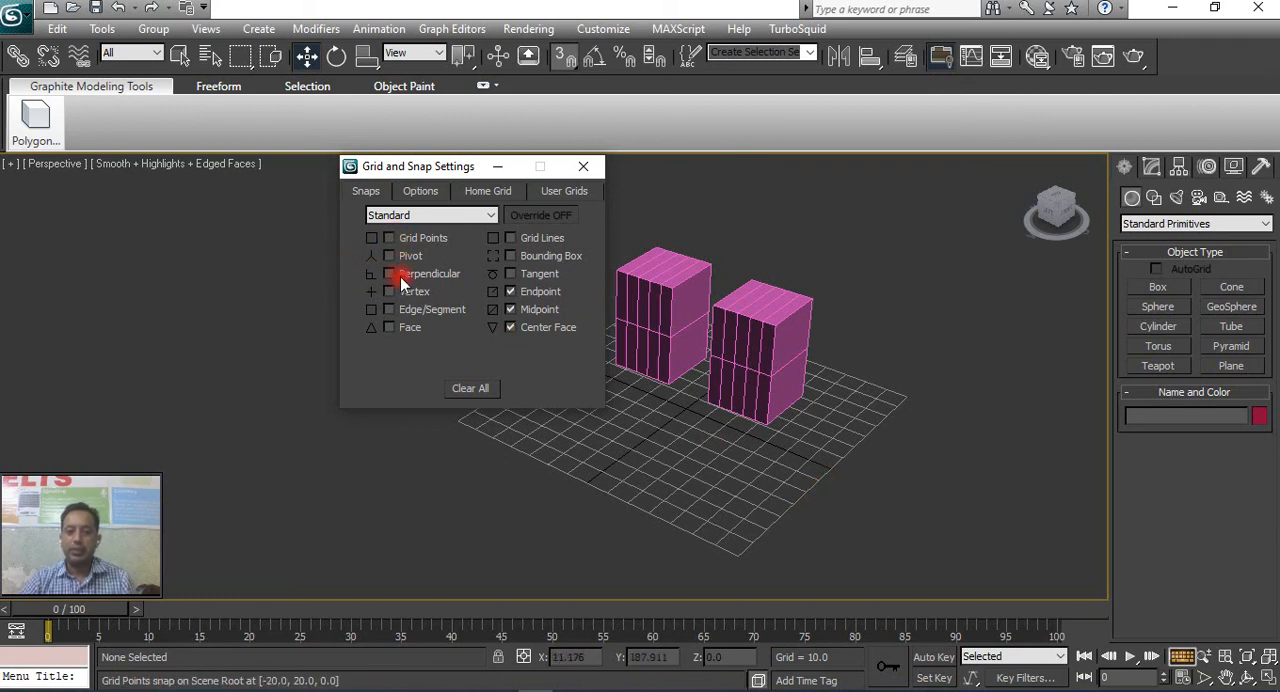
{"action": "left_click", "coordinate": [394, 276]}
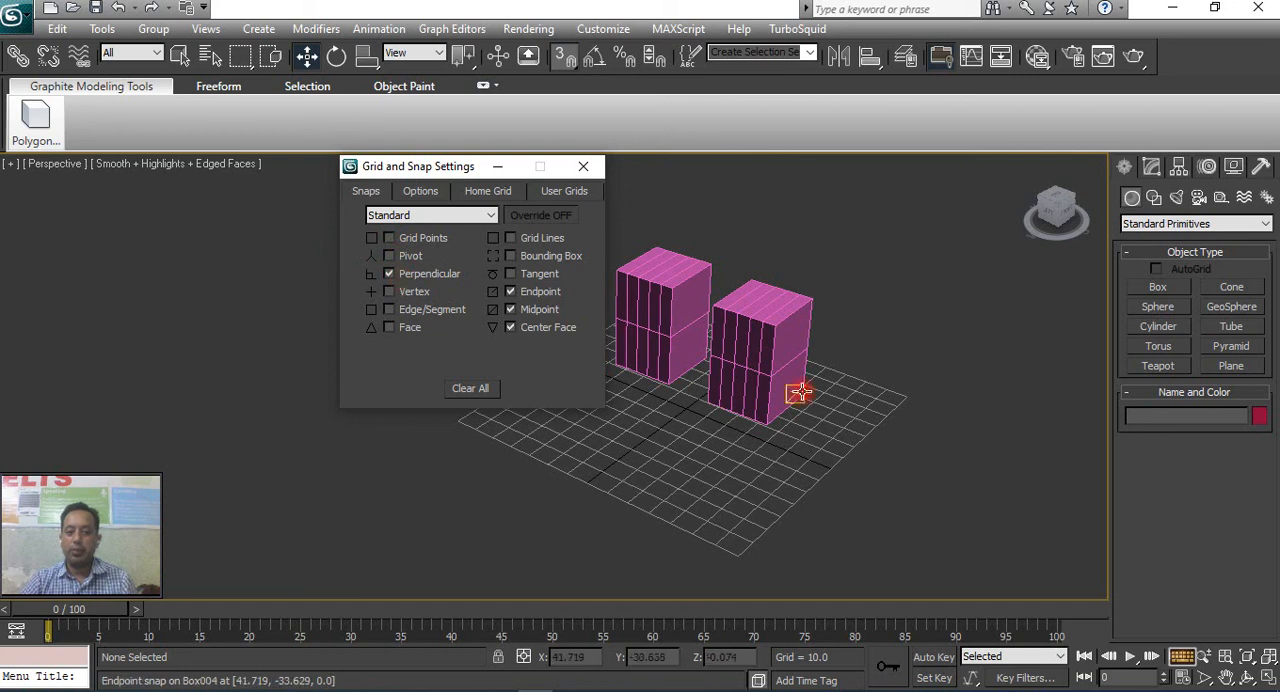
{"action": "left_click", "coordinate": [405, 277]}
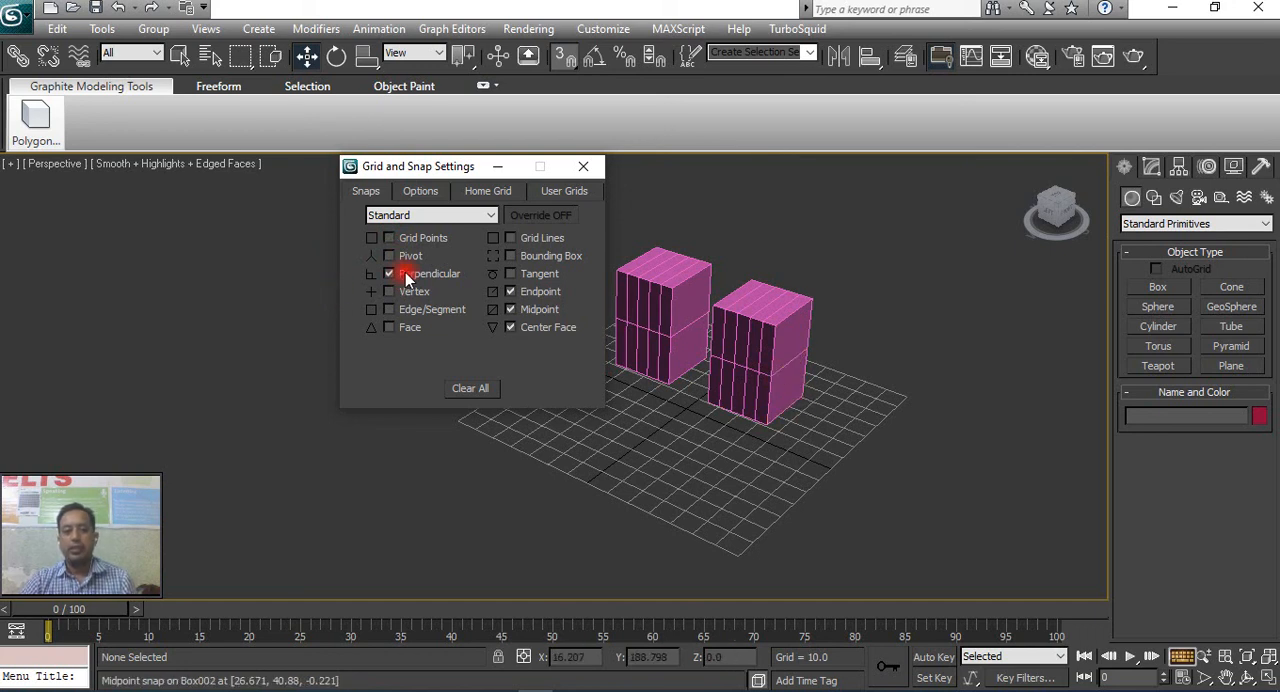
{"action": "left_click", "coordinate": [390, 300]}
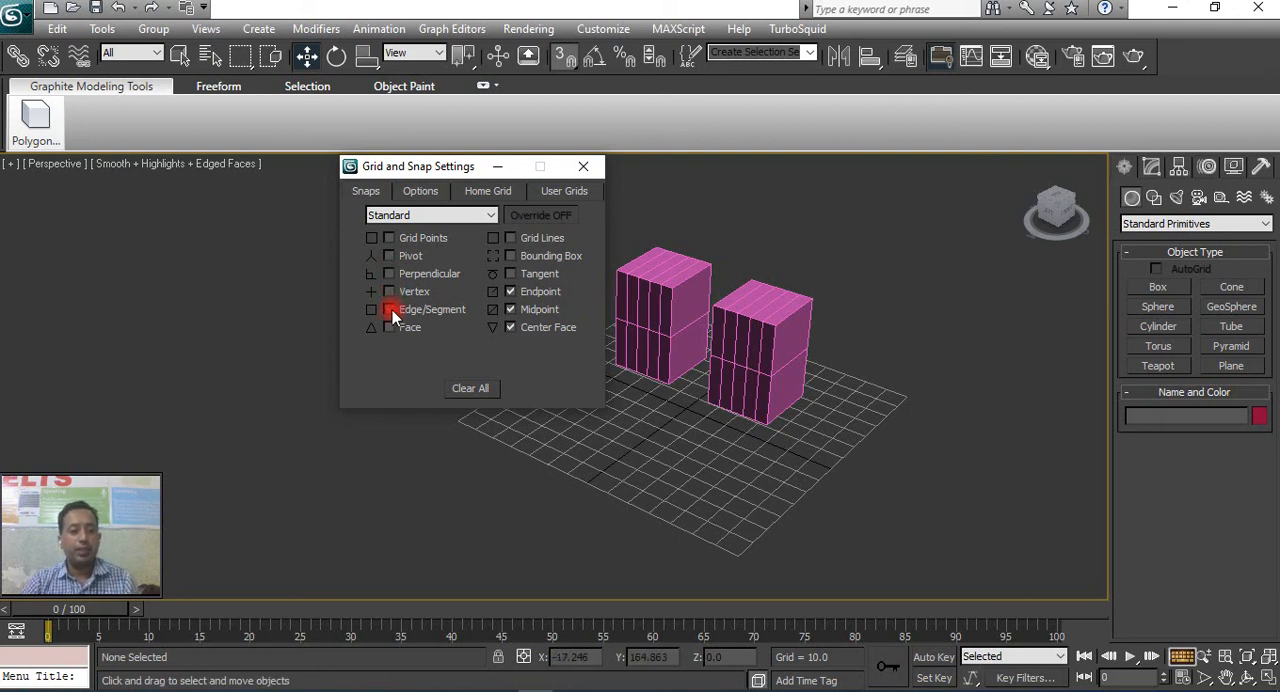
{"action": "left_click", "coordinate": [459, 383]}
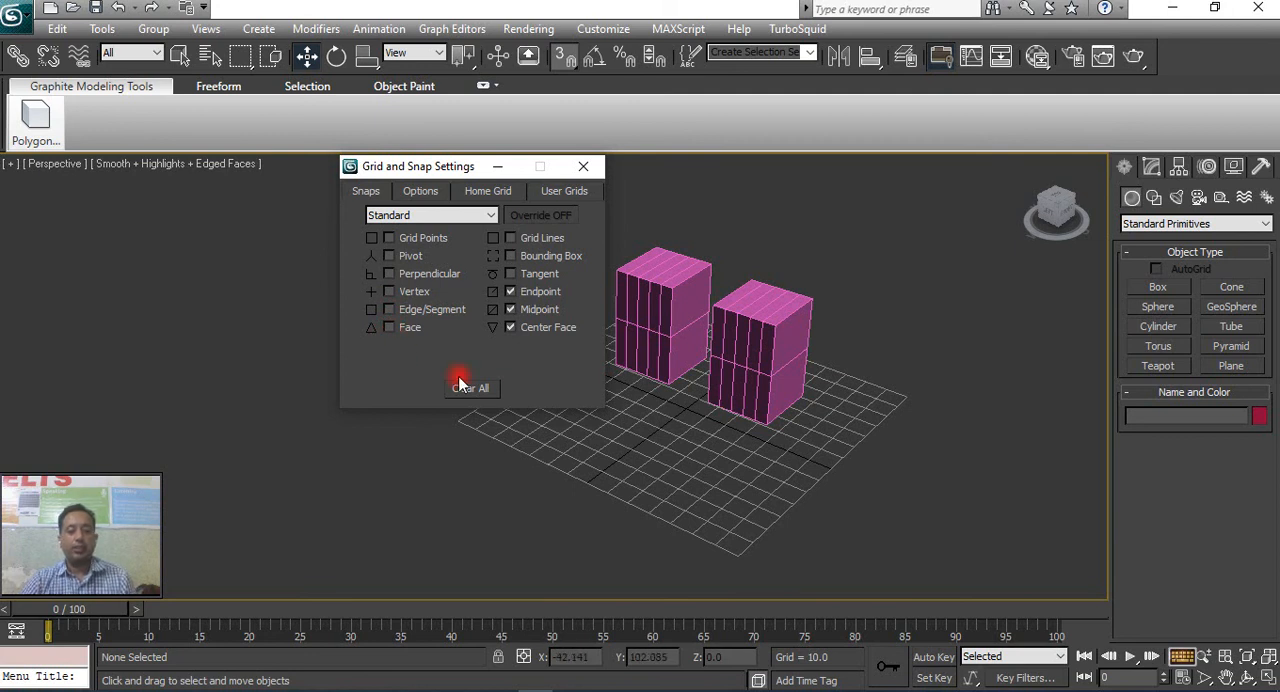
{"action": "left_click", "coordinate": [583, 166]}
Select the upper box of each stack and move both together down onto the grid in front of the lower boxes.
{"action": "left_click", "coordinate": [761, 352]}
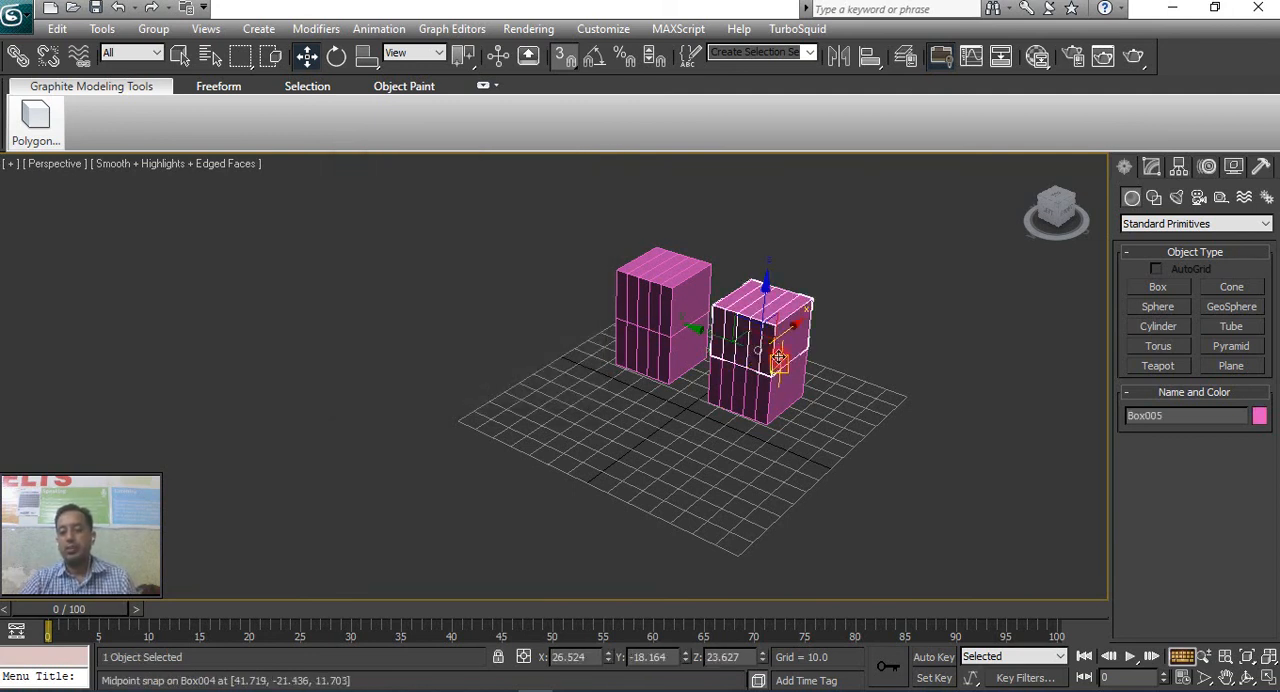
{"action": "left_click", "coordinate": [660, 310], "text": "ctrl"}
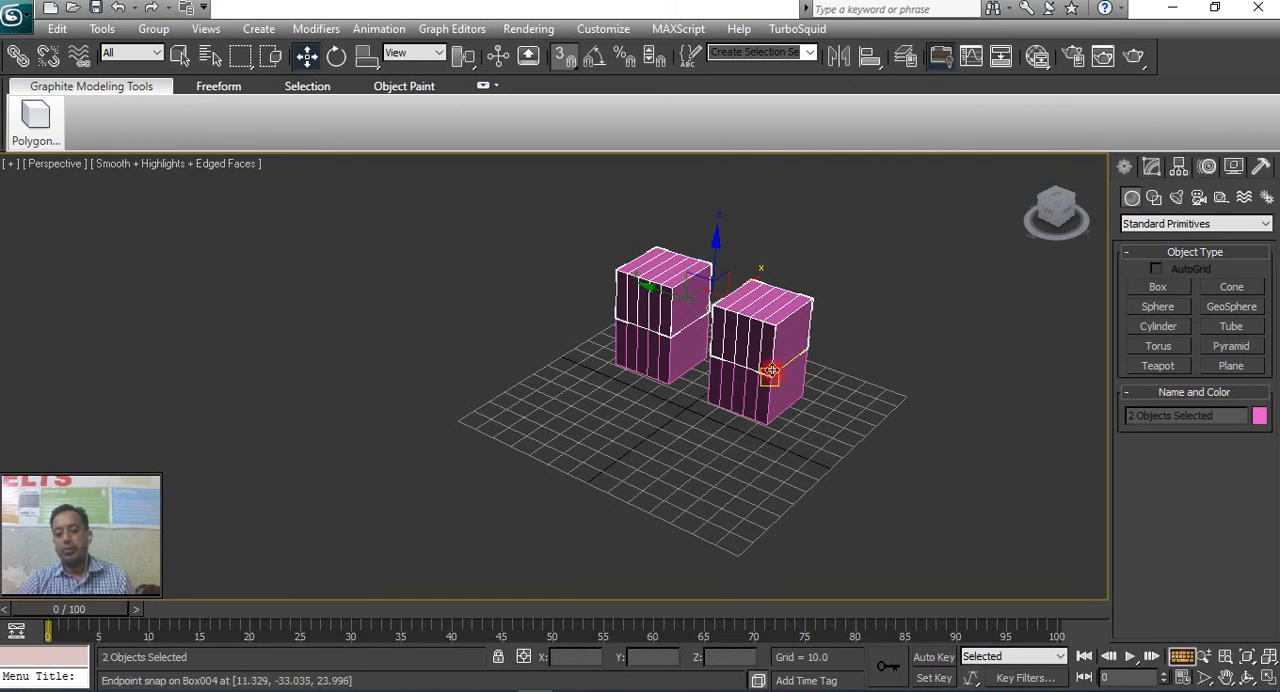
{"action": "left_click_drag", "start_coordinate": [772, 372], "coordinate": [713, 481], "text": "shift"}
{"action": "middle_click_drag", "start_coordinate": [758, 358], "coordinate": [723, 357]}
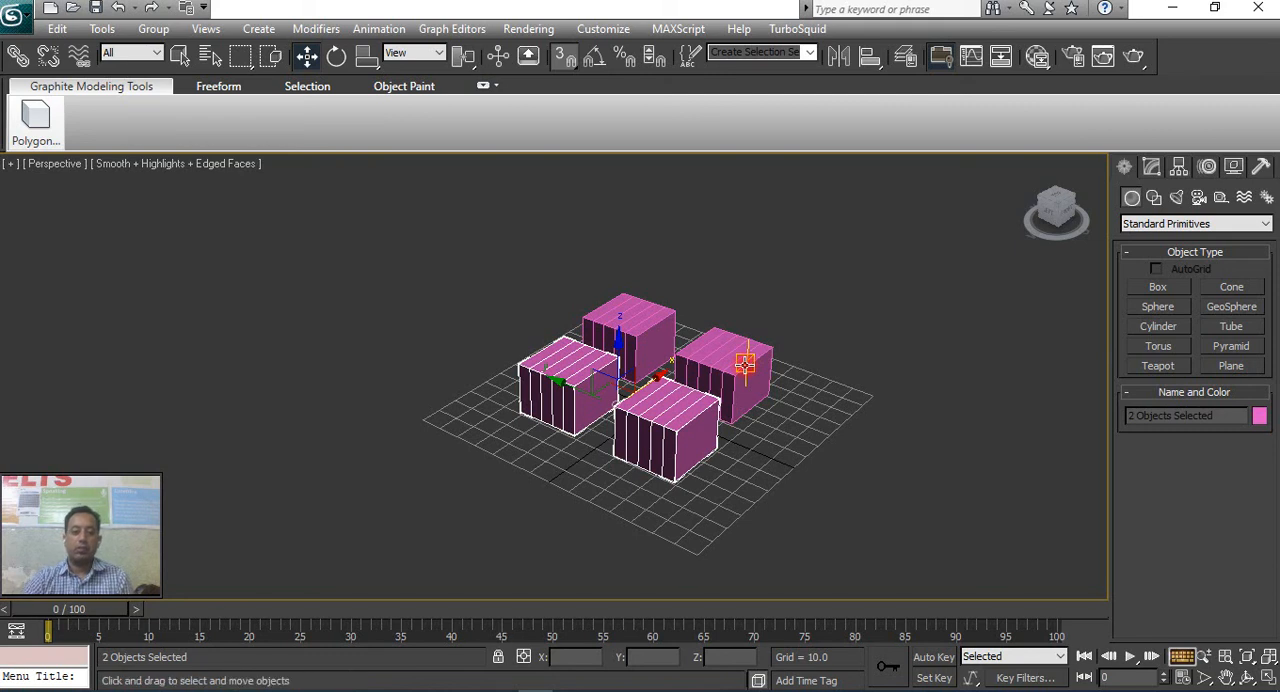
{"action": "mouse_move", "coordinate": [745, 364]}
{"action": "middle_mouse_down"}
{"action": "mouse_move", "coordinate": [770, 383]}
{"action": "mouse_move", "coordinate": [742, 381]}
{"action": "middle_mouse_up"}
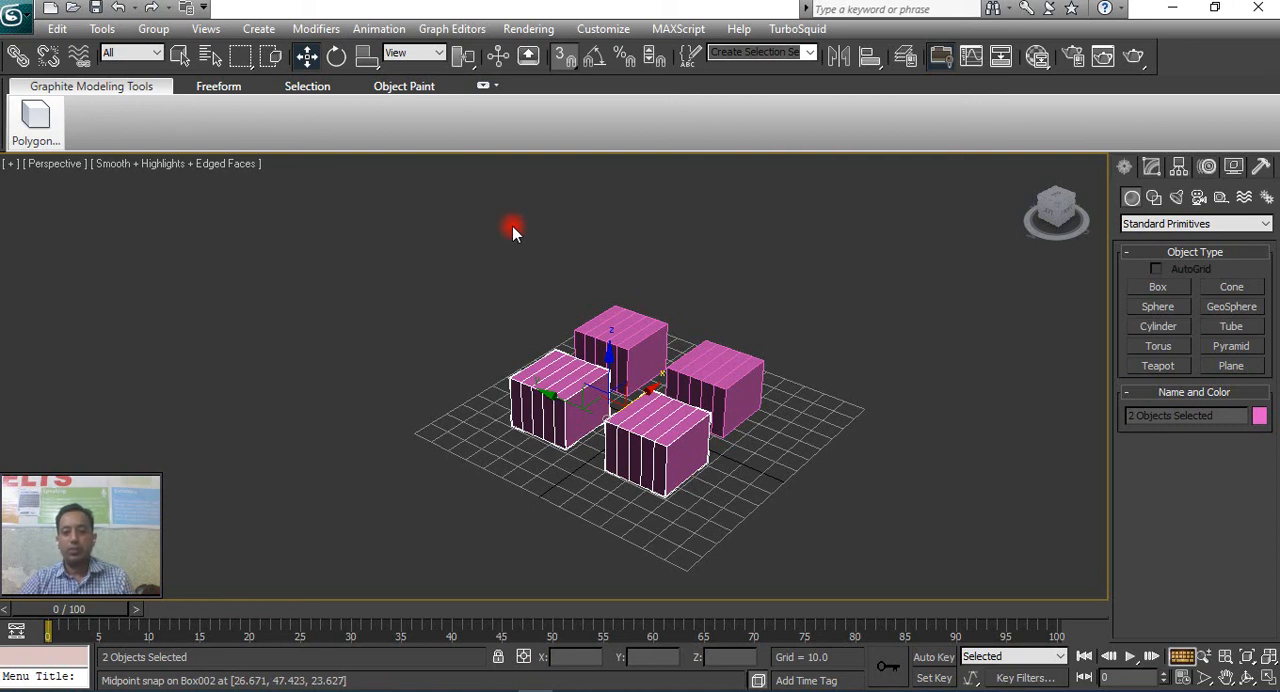
{"action": "middle_click_drag", "start_coordinate": [600, 297], "coordinate": [659, 305]}
{"action": "middle_click_drag", "start_coordinate": [687, 379], "coordinate": [688, 362]}
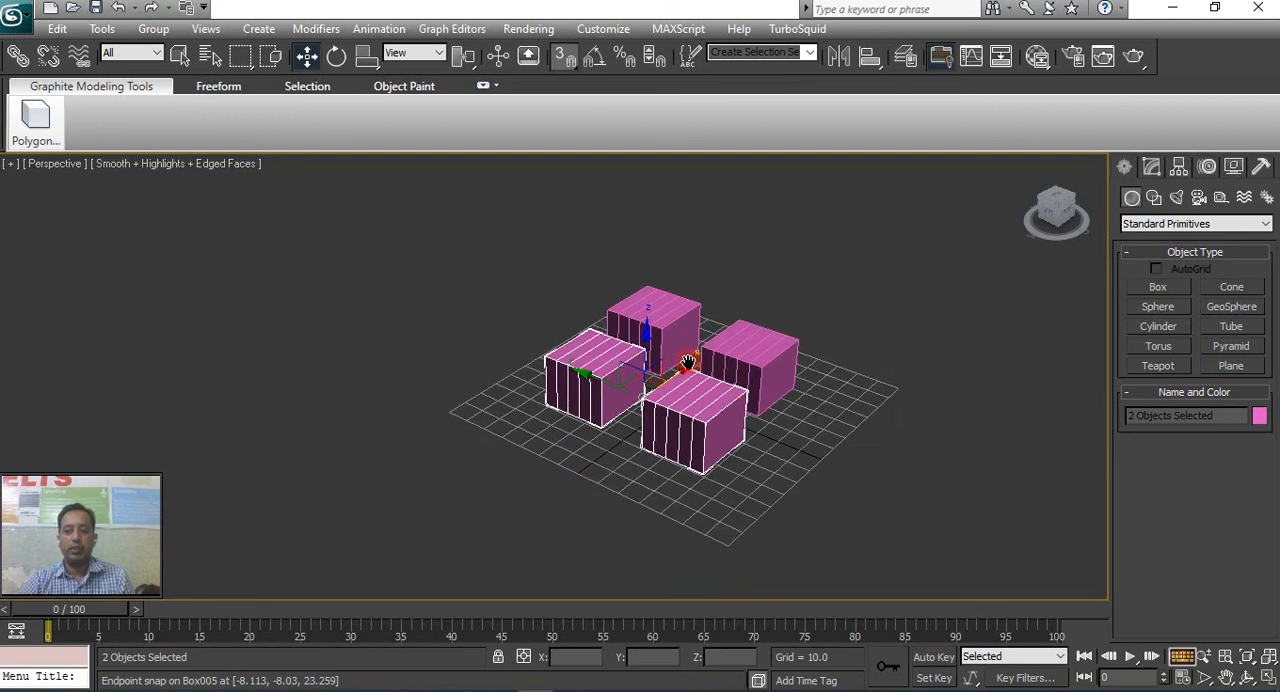
{"action": "left_click", "coordinate": [1151, 167]}
{"action": "left_click", "coordinate": [1180, 167]}
{"action": "left_click", "coordinate": [1151, 167]}
{"action": "left_click", "coordinate": [1124, 167]}
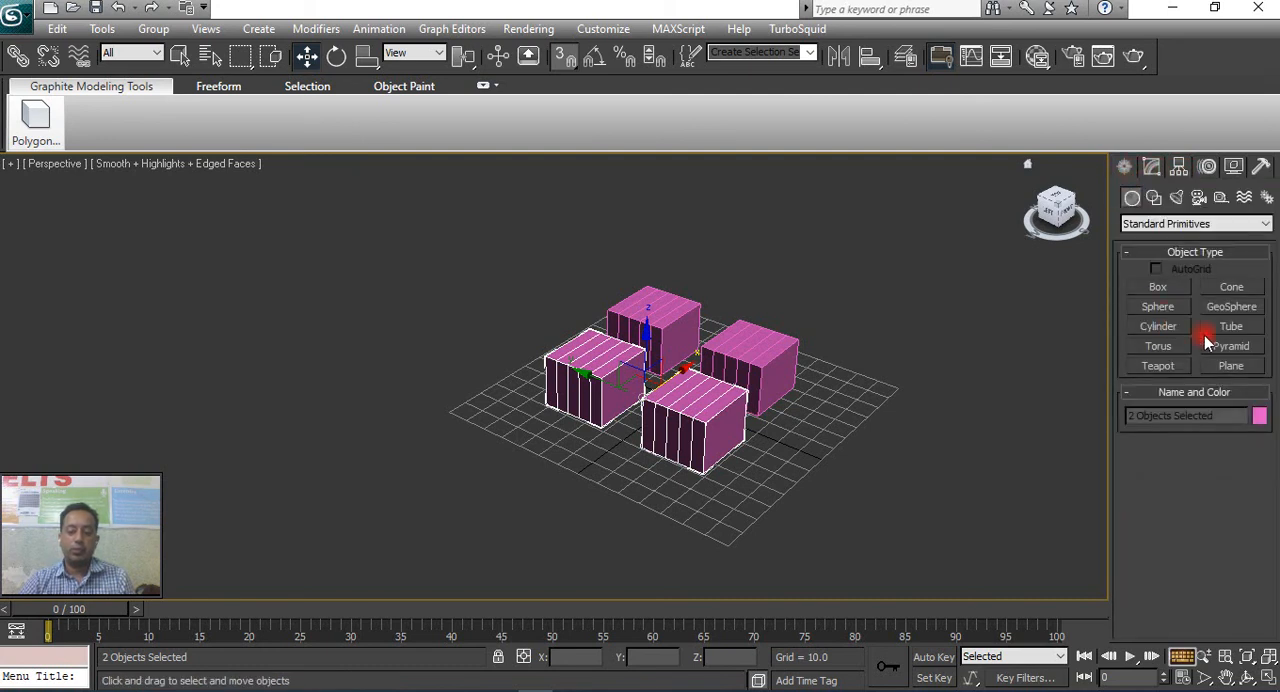
Select each of the four boxes individually in turn, and clear the selection.
{"action": "left_click", "coordinate": [837, 349]}
{"action": "left_click", "coordinate": [752, 346]}
{"action": "left_click", "coordinate": [645, 335]}
{"action": "left_click", "coordinate": [590, 360]}
{"action": "left_click", "coordinate": [682, 388]}
{"action": "left_click", "coordinate": [768, 368]}
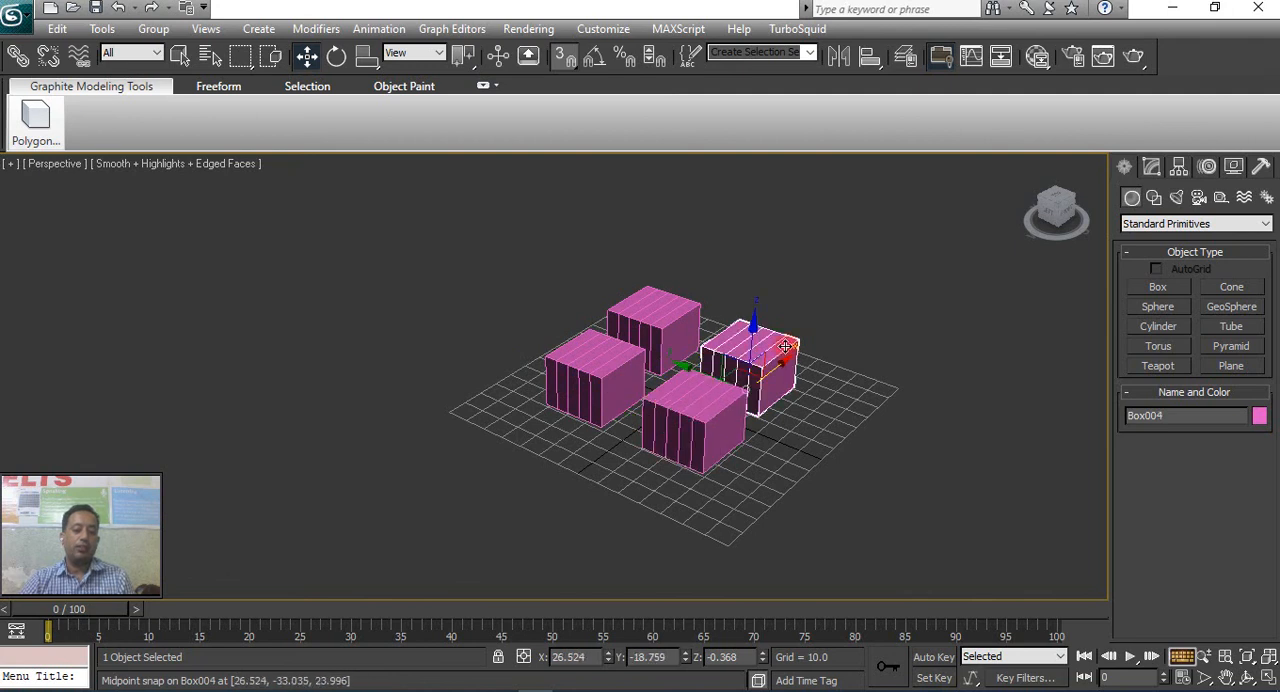
{"action": "left_click", "coordinate": [812, 290]}
{"action": "left_click", "coordinate": [775, 340]}
{"action": "left_click", "coordinate": [665, 330]}
{"action": "left_click", "coordinate": [616, 378]}
{"action": "left_click", "coordinate": [690, 405]}
{"action": "left_click", "coordinate": [752, 345]}
{"action": "left_click", "coordinate": [650, 325]}
{"action": "left_click", "coordinate": [693, 413]}
{"action": "left_click", "coordinate": [755, 358]}
{"action": "left_click", "coordinate": [650, 318]}
{"action": "left_click", "coordinate": [580, 368]}
{"action": "left_click", "coordinate": [738, 383]}
{"action": "left_click", "coordinate": [757, 360]}
{"action": "left_click", "coordinate": [652, 320]}
{"action": "left_click", "coordinate": [585, 370]}
{"action": "left_click", "coordinate": [767, 377]}
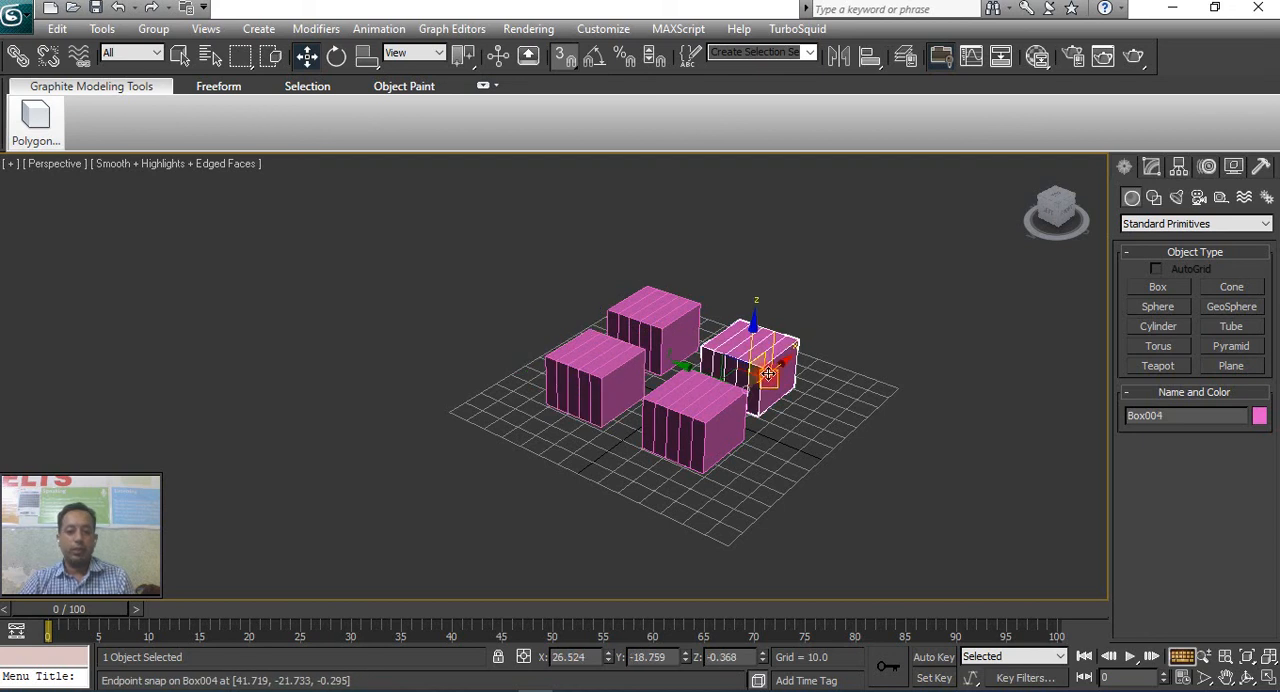
{"action": "left_click", "coordinate": [826, 404]}
{"action": "scroll", "coordinate": [826, 404], "scroll_direction": "up", "scroll_amount": 3}
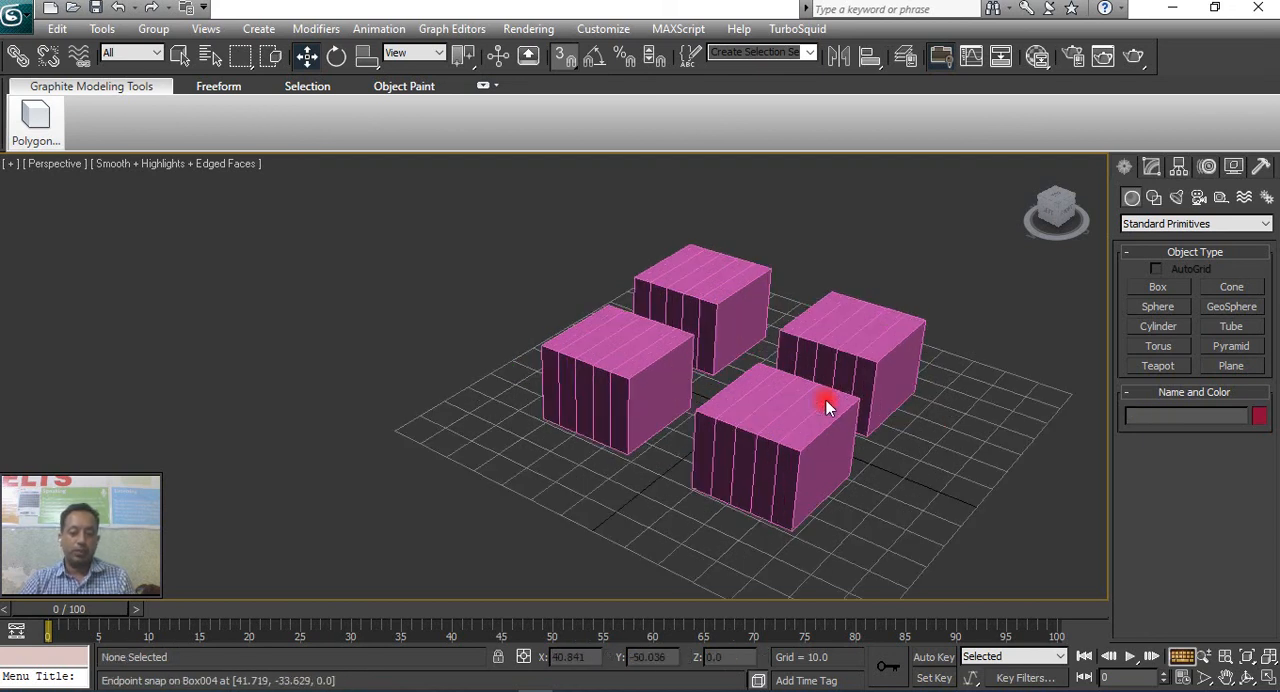
{"action": "scroll", "coordinate": [826, 404], "scroll_direction": "down", "scroll_amount": 3}
{"action": "middle_click_drag", "start_coordinate": [829, 400], "coordinate": [771, 419]}
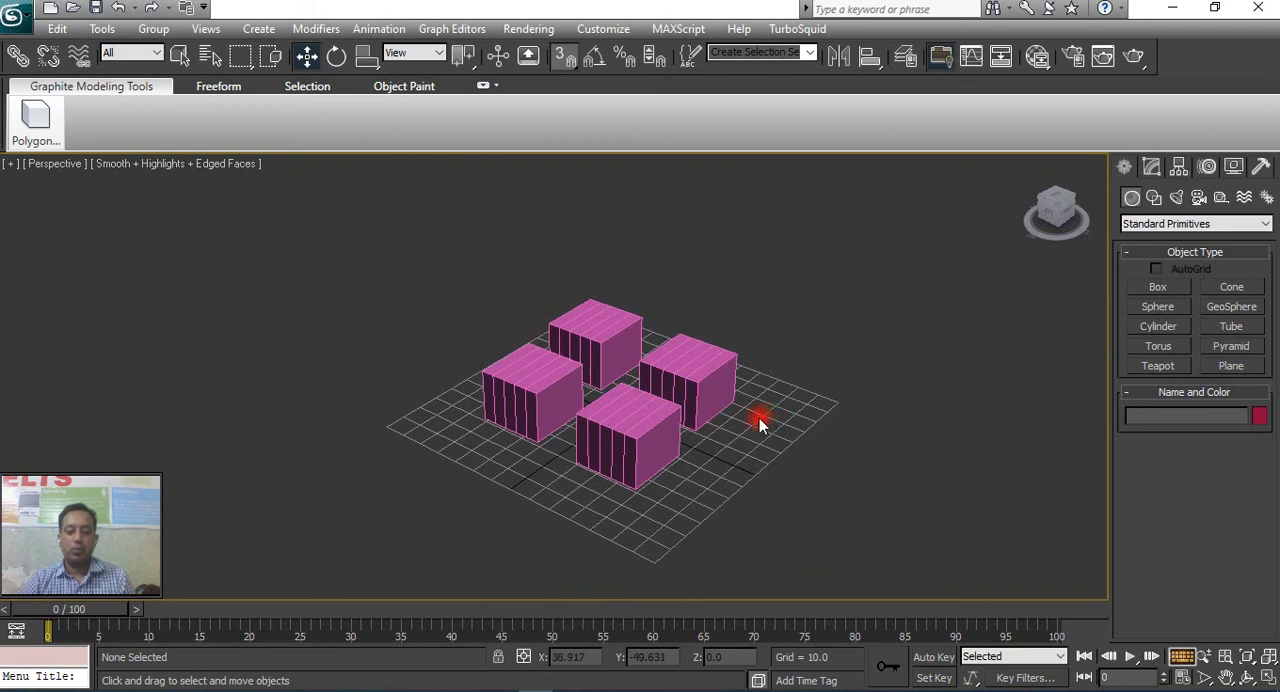
{"action": "middle_click_drag", "start_coordinate": [729, 428], "coordinate": [766, 424]}
{"action": "mouse_move", "coordinate": [772, 477]}
{"action": "middle_mouse_down"}
{"action": "mouse_move", "coordinate": [756, 462]}
{"action": "mouse_move", "coordinate": [747, 473]}
{"action": "middle_mouse_up"}
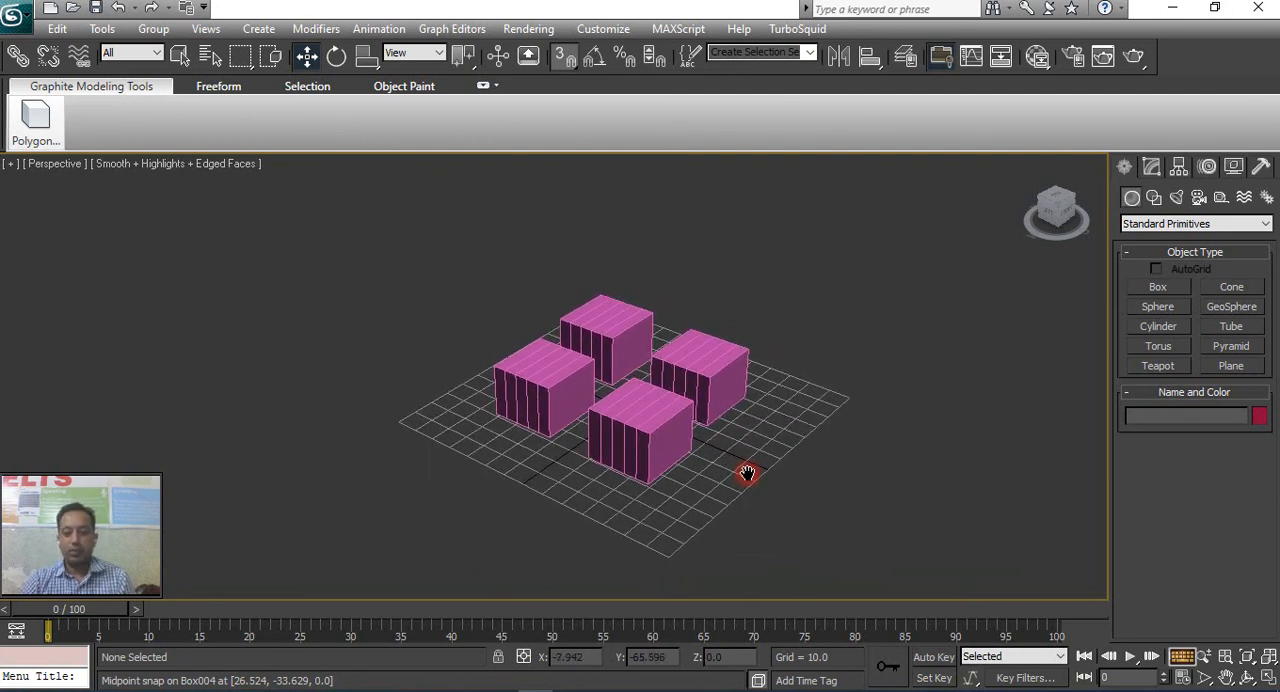